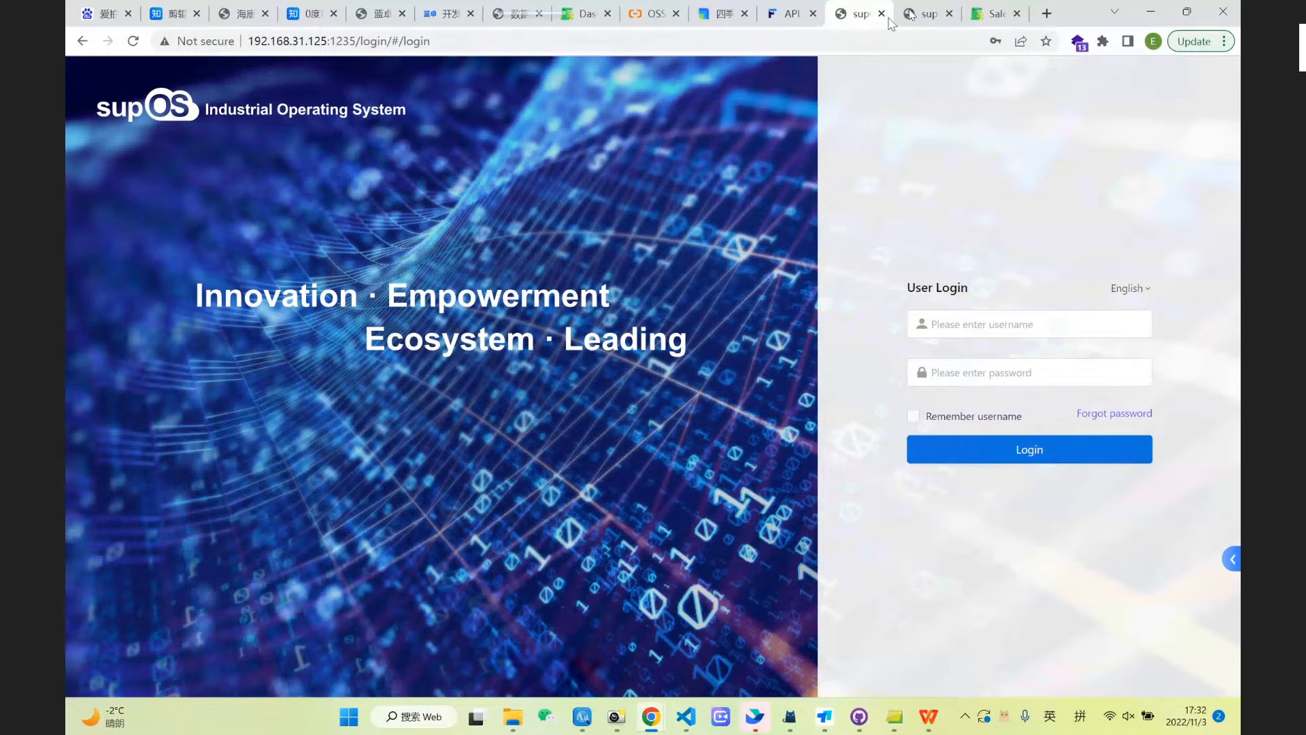
- View the open Sales_v1.0 workflow diagram and stay on its page
{"action": "left_click", "coordinate": [927, 13]}
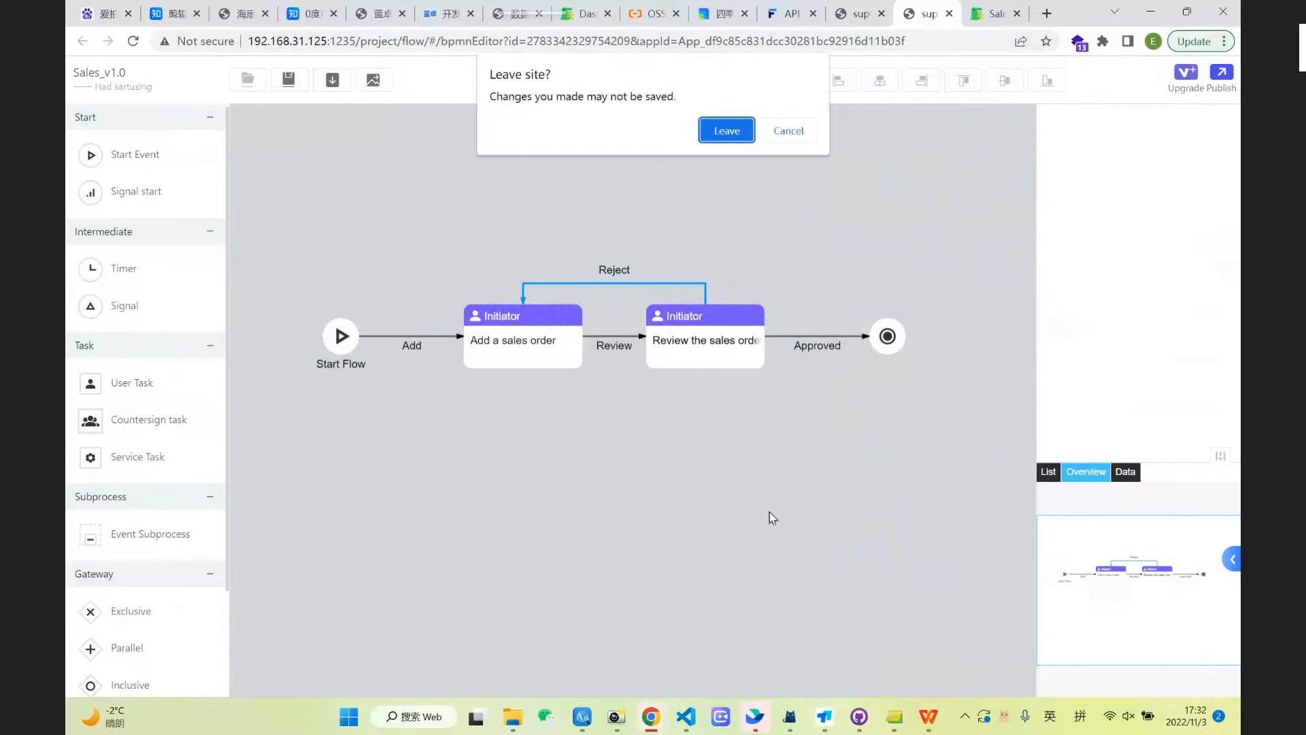
{"action": "key", "text": "Escape"}
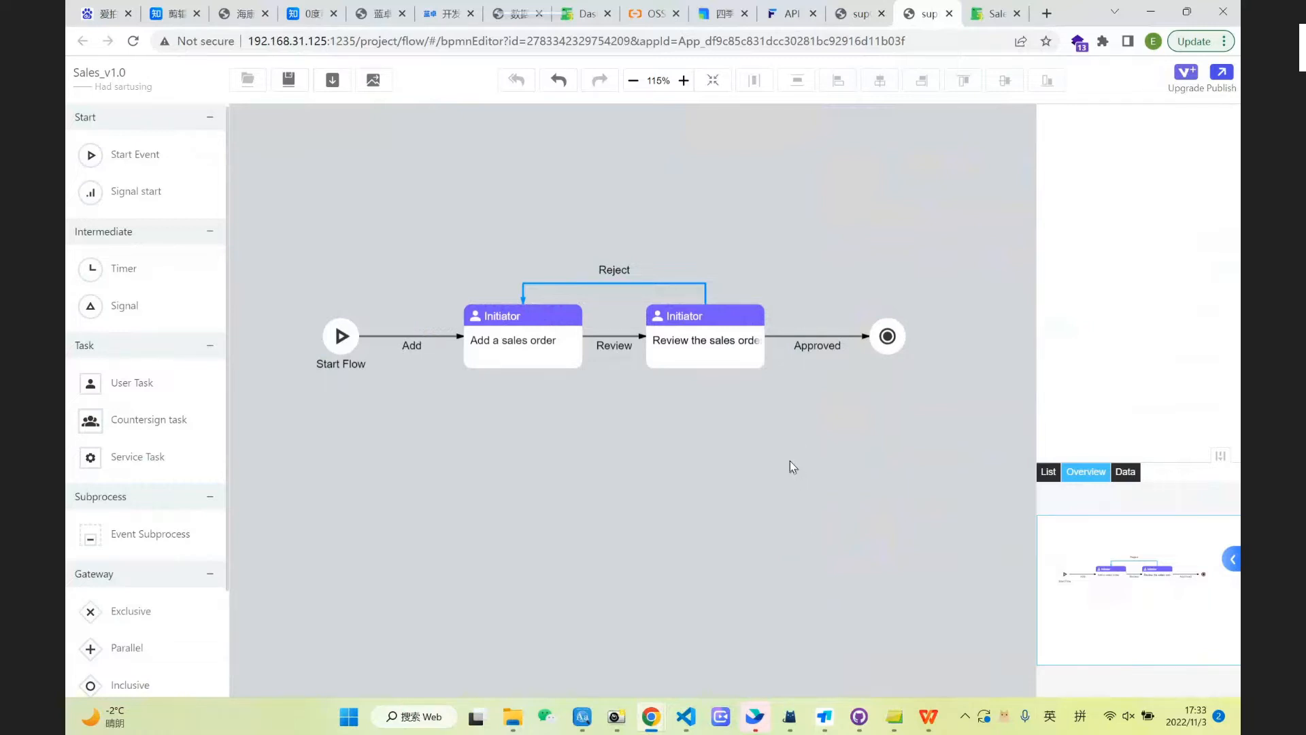
- Log in to supOS with the saved username and password, and go to the design center
{"action": "left_click", "coordinate": [858, 15]}
{"action": "left_click", "coordinate": [983, 326]}
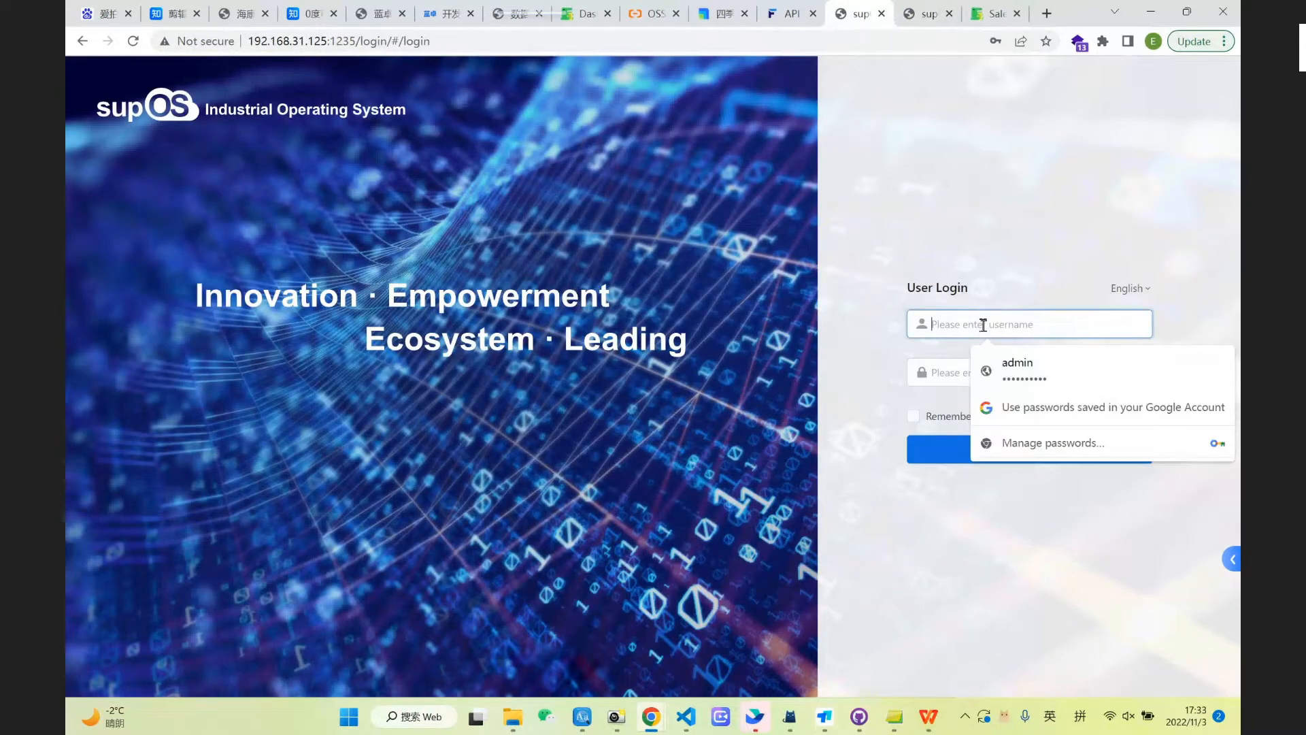
{"action": "left_click", "coordinate": [1021, 368]}
{"action": "left_click", "coordinate": [1016, 453]}
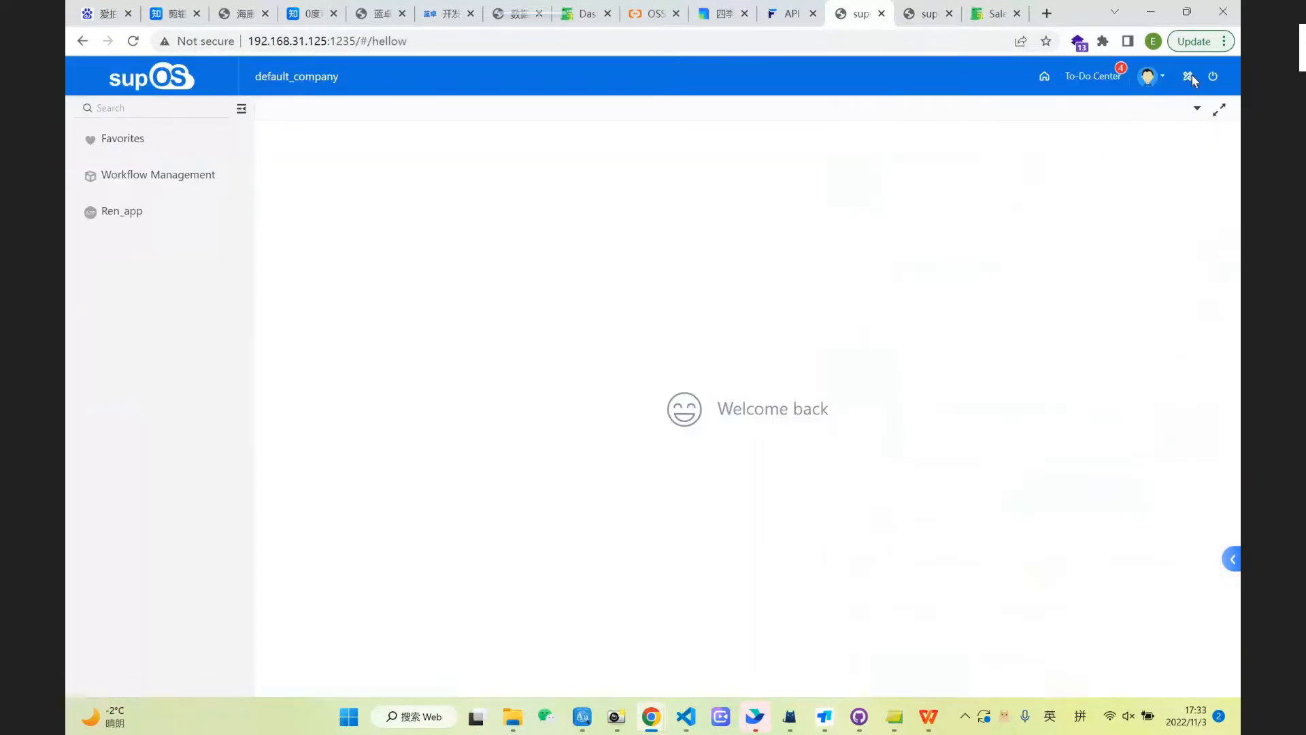
{"action": "left_click", "coordinate": [1190, 76]}
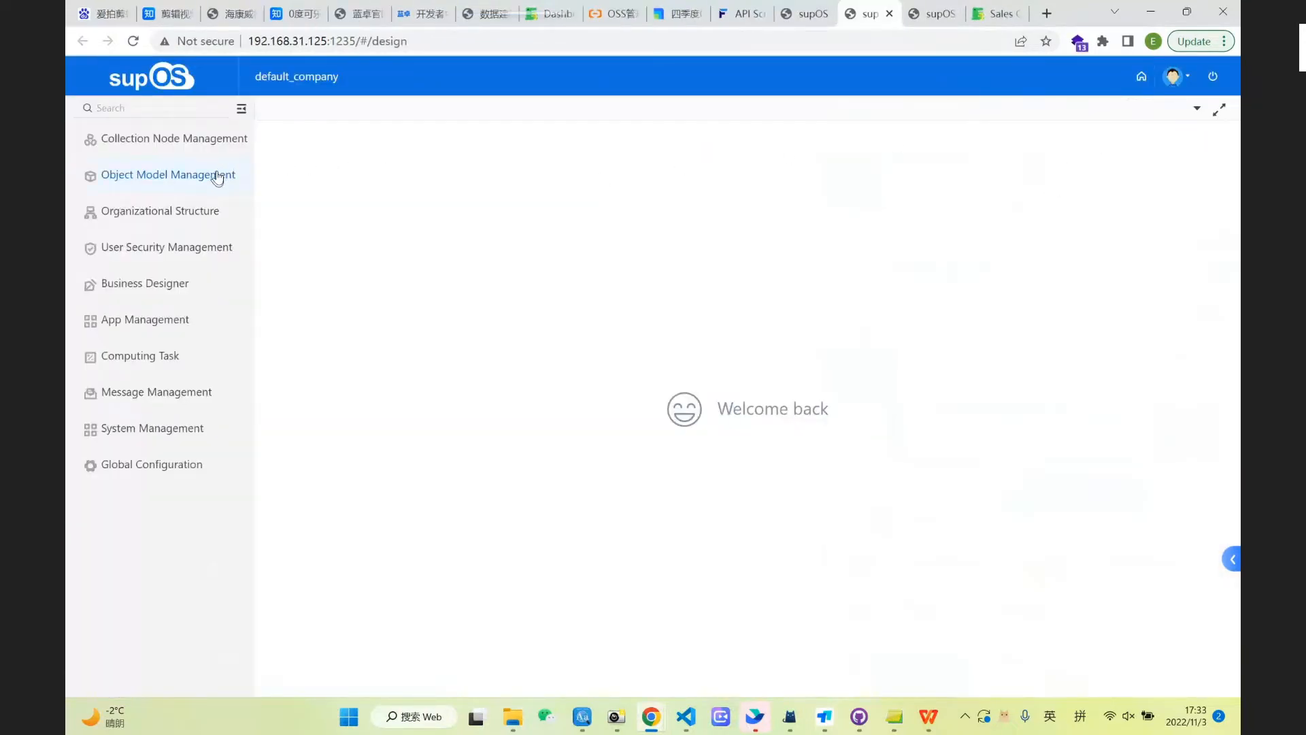
- Find the Sales Order form template among the object templates in Object Model Management and show its basic information
{"action": "left_click", "coordinate": [218, 177]}
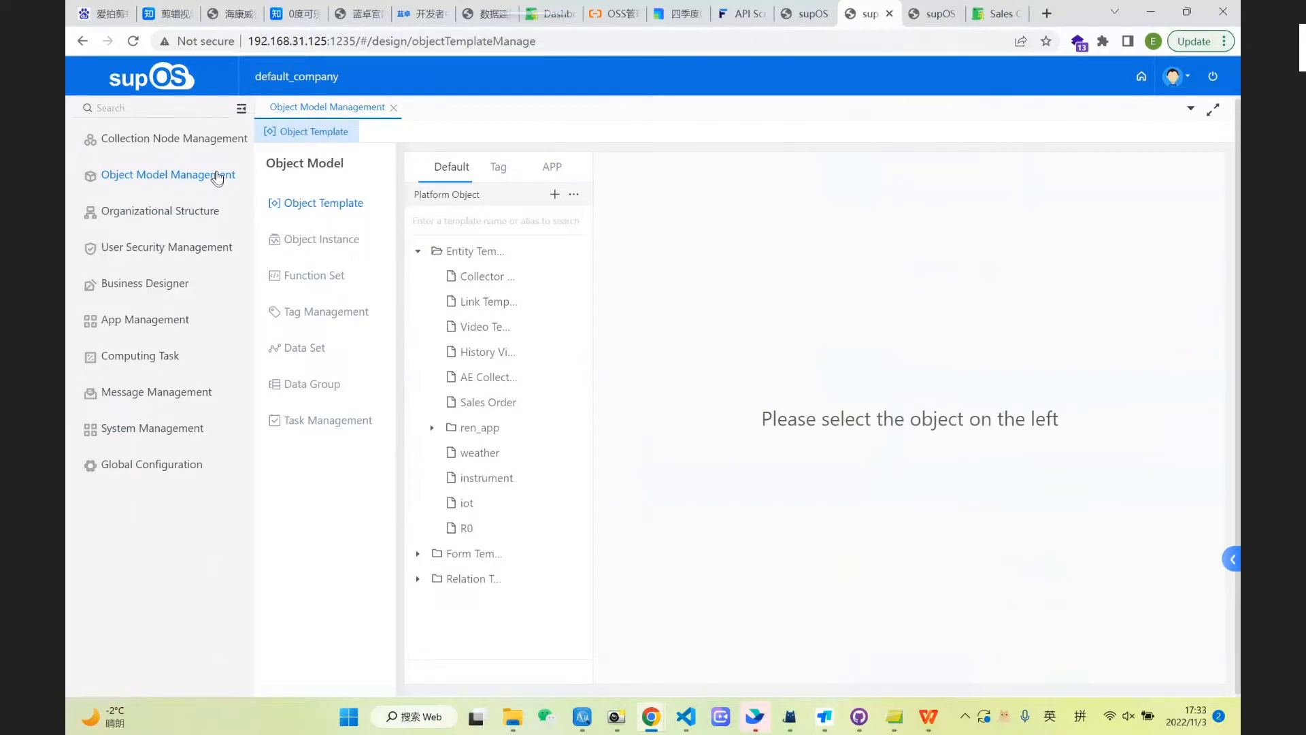
{"action": "left_click", "coordinate": [422, 560]}
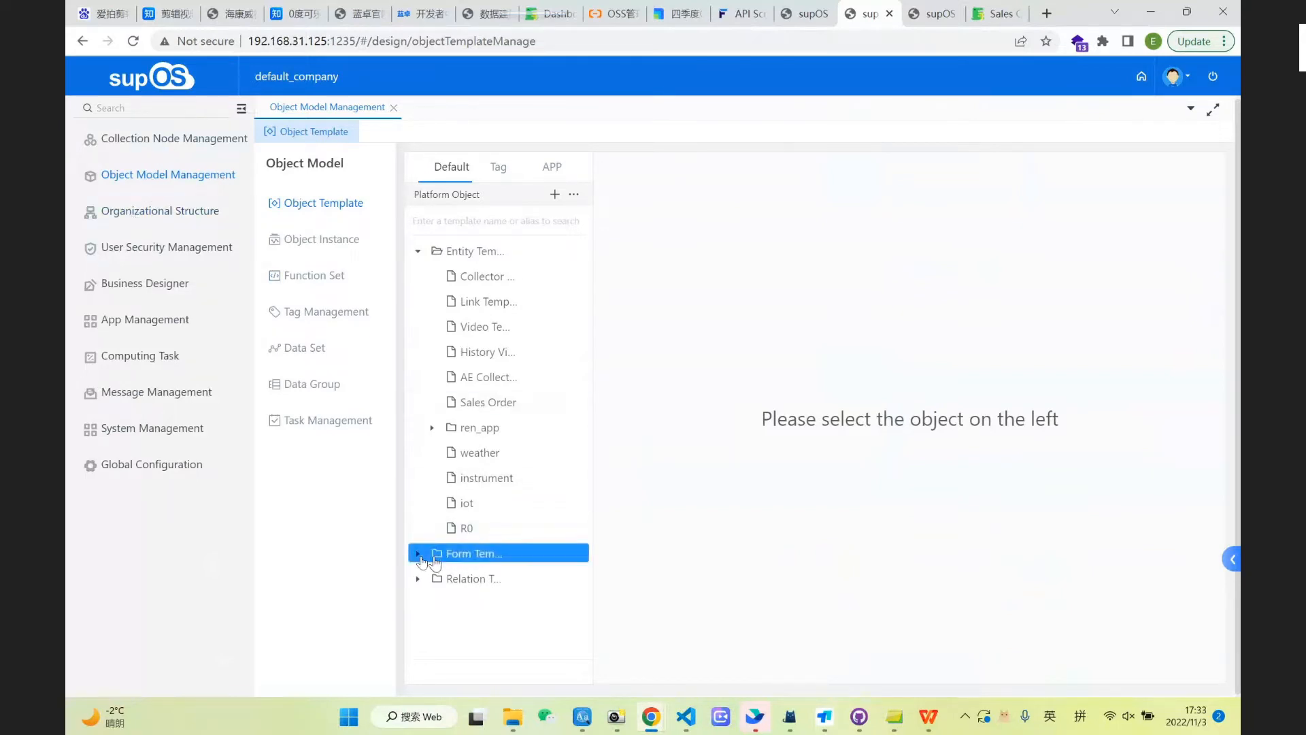
{"action": "left_click", "coordinate": [419, 556]}
{"action": "left_click", "coordinate": [527, 579]}
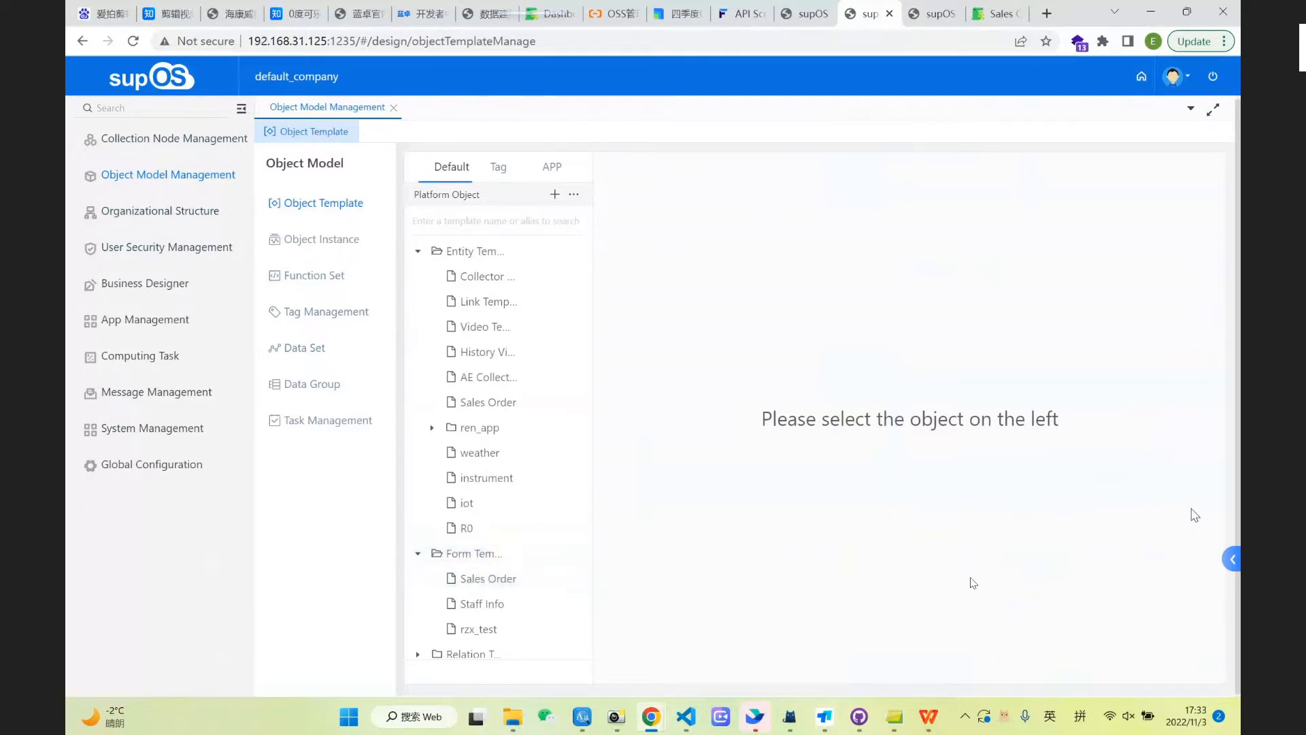
{"action": "left_click", "coordinate": [496, 582]}
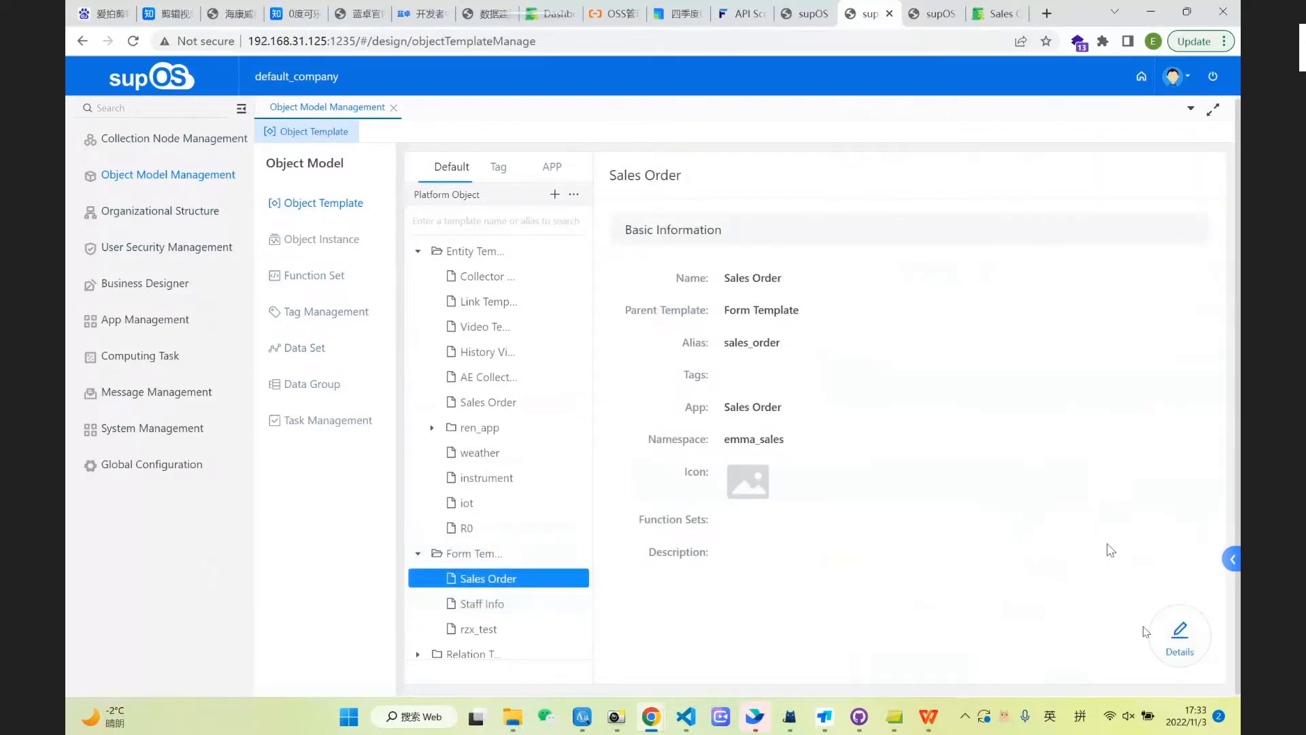
- Examine the Sales Order template's own attributes in its details, and return to the object template list
{"action": "left_click", "coordinate": [1172, 638]}
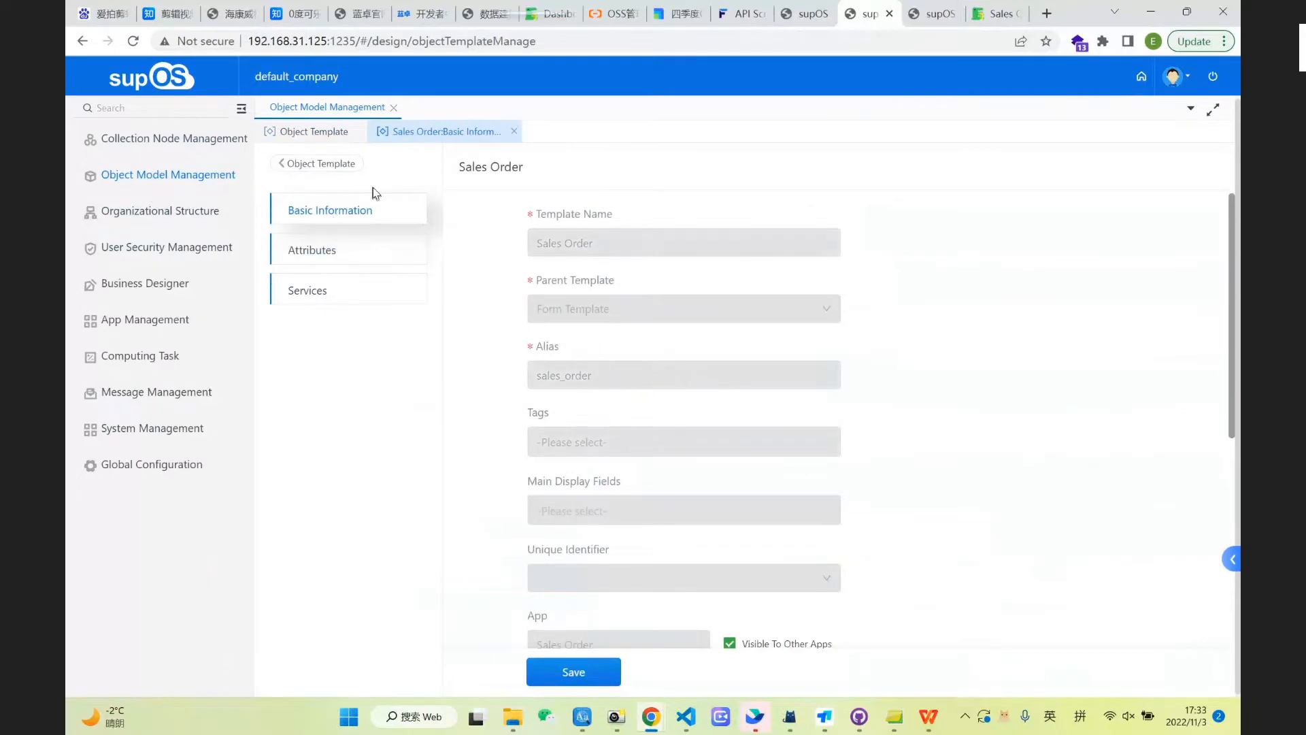
{"action": "left_click", "coordinate": [357, 252]}
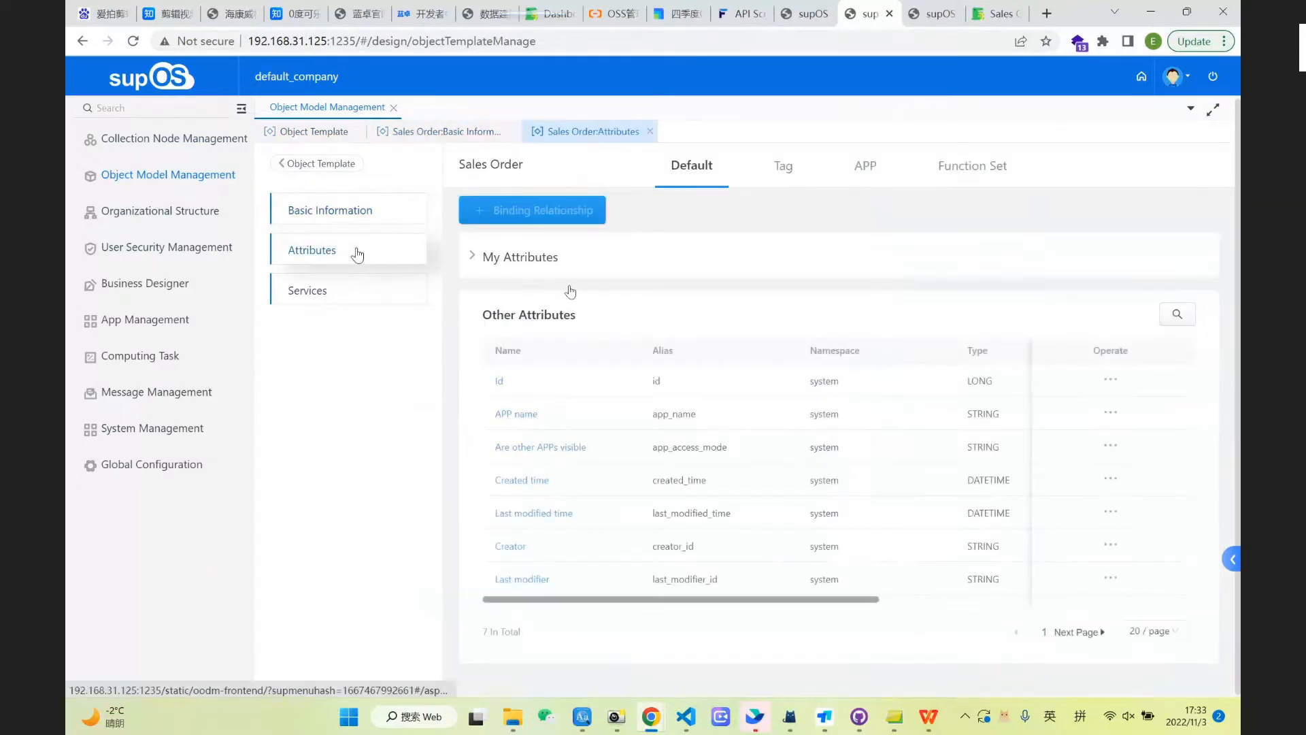
{"action": "left_click", "coordinate": [474, 258]}
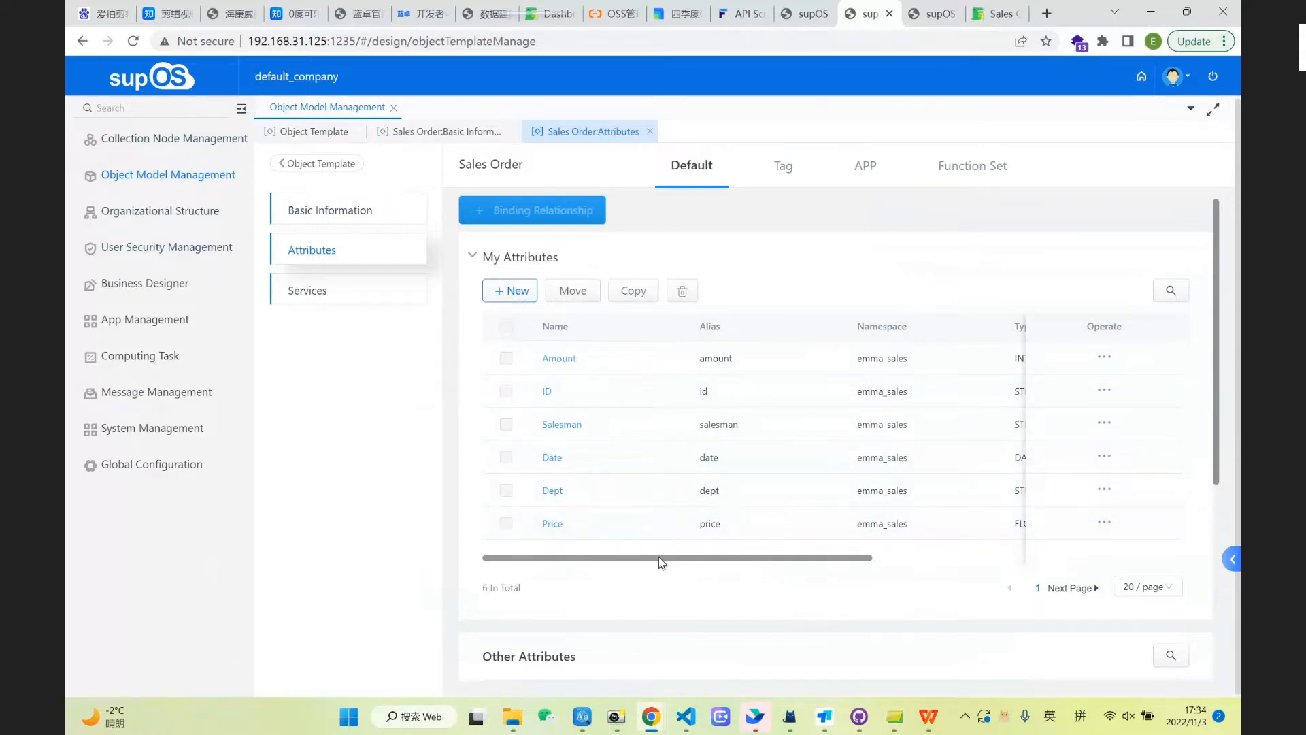
{"action": "left_click", "coordinate": [336, 163]}
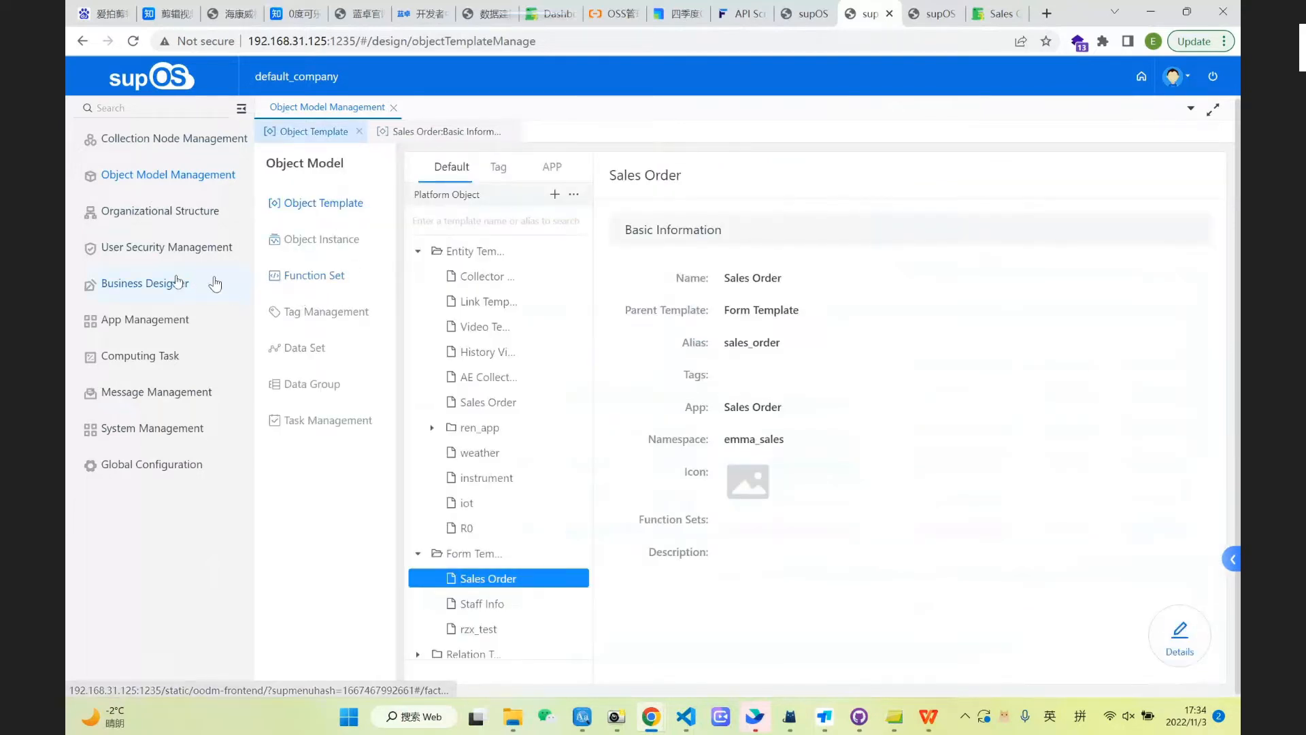
- Open the Sales Order app from Business Designer and close the old Sales_v1.0 workflow editor without saving
{"action": "left_click", "coordinate": [155, 289]}
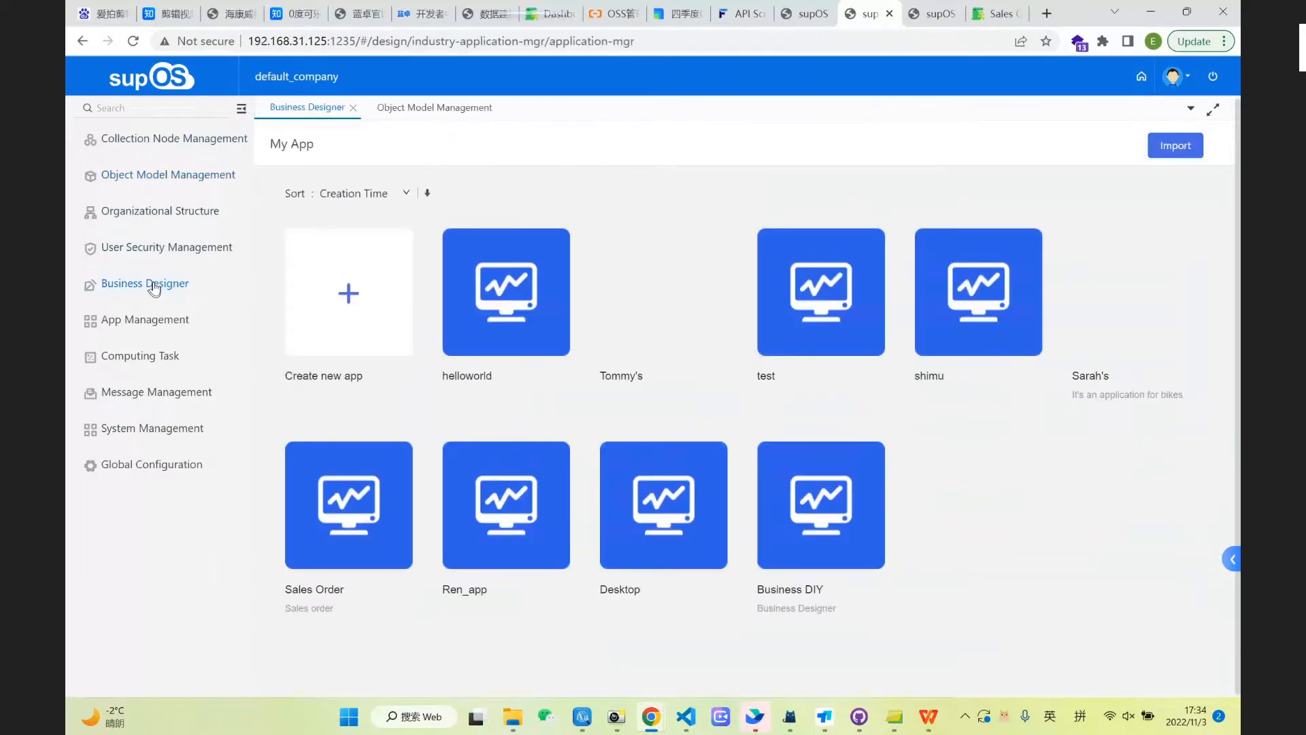
{"action": "left_click", "coordinate": [356, 518]}
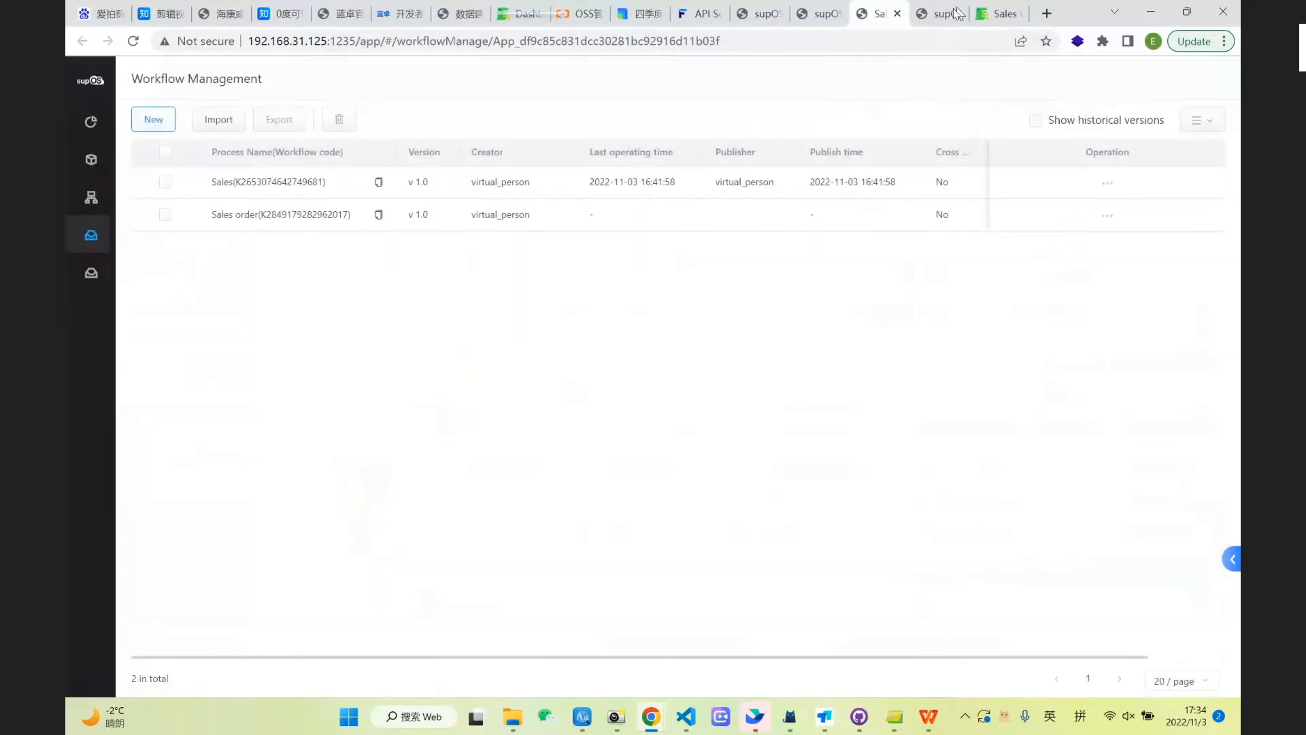
{"action": "left_click", "coordinate": [957, 13]}
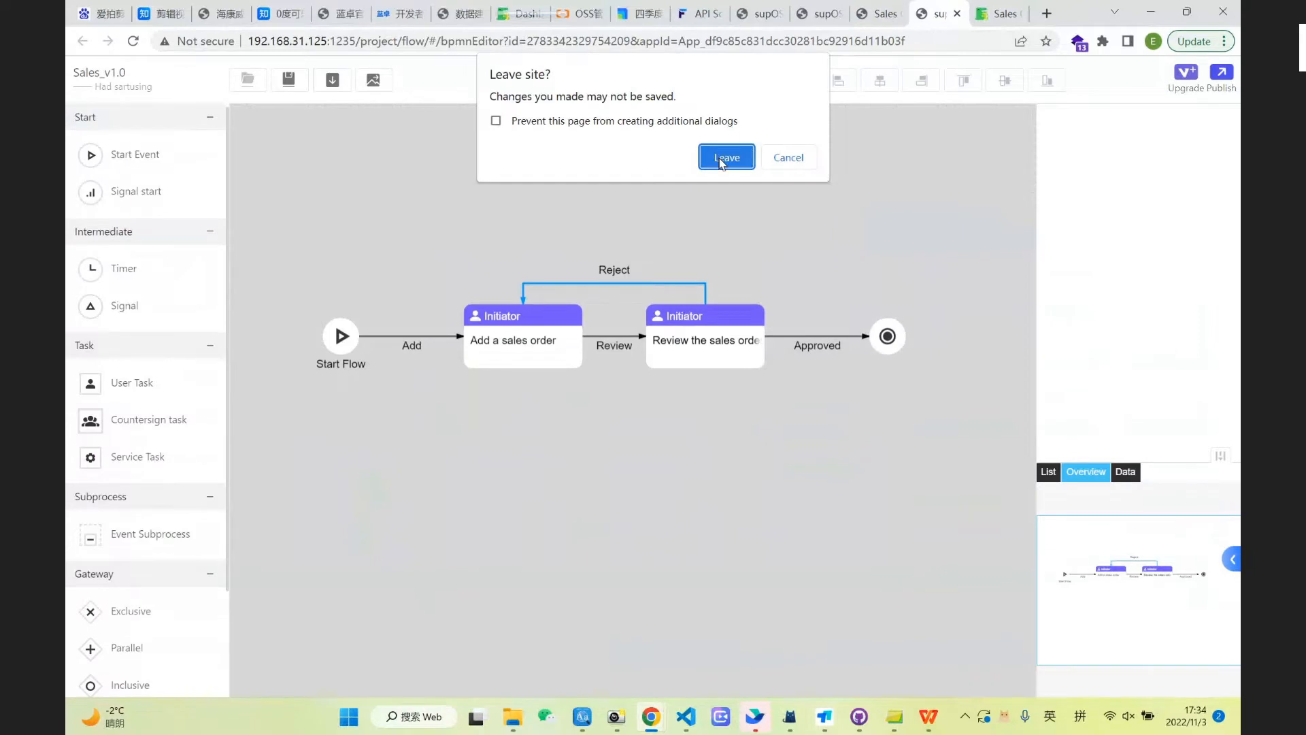
{"action": "key", "text": "Return"}
{"action": "left_click", "coordinate": [939, 13]}
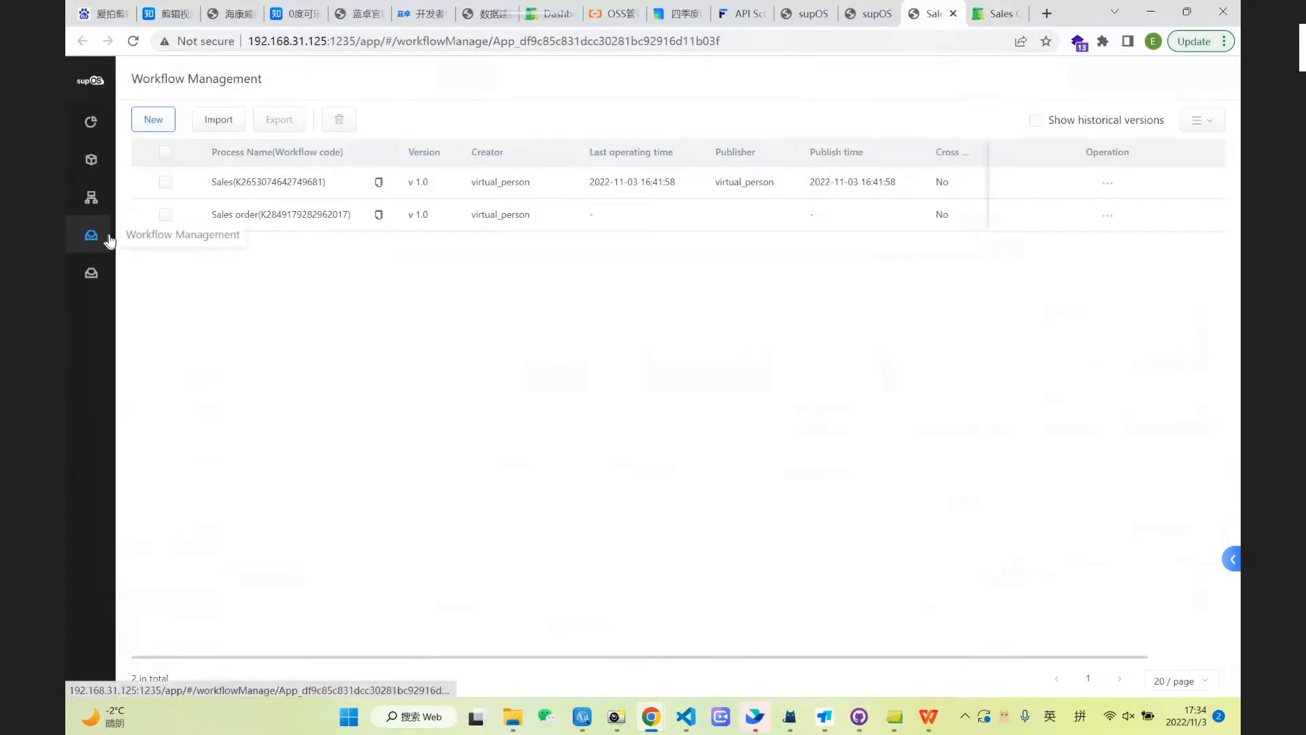
{"action": "left_click", "coordinate": [157, 126]}
{"action": "left_click", "coordinate": [606, 222]}
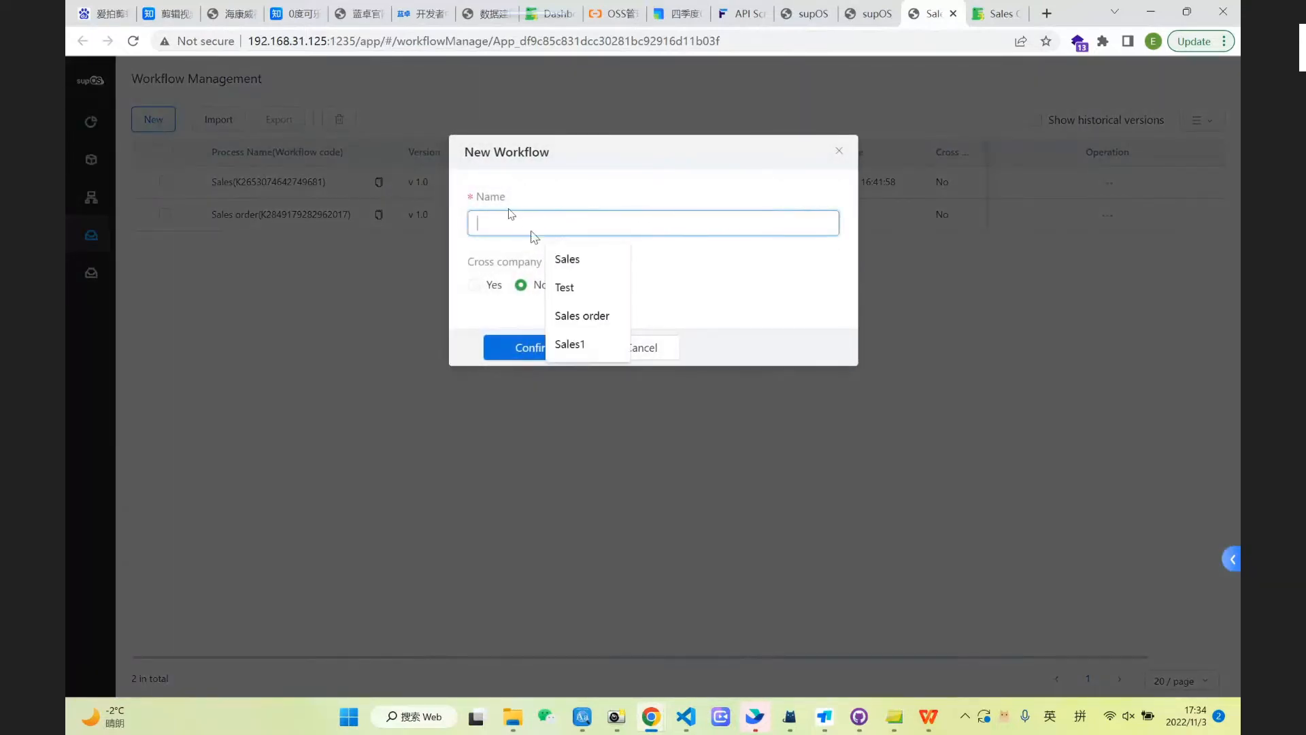
{"action": "left_click", "coordinate": [651, 348]}
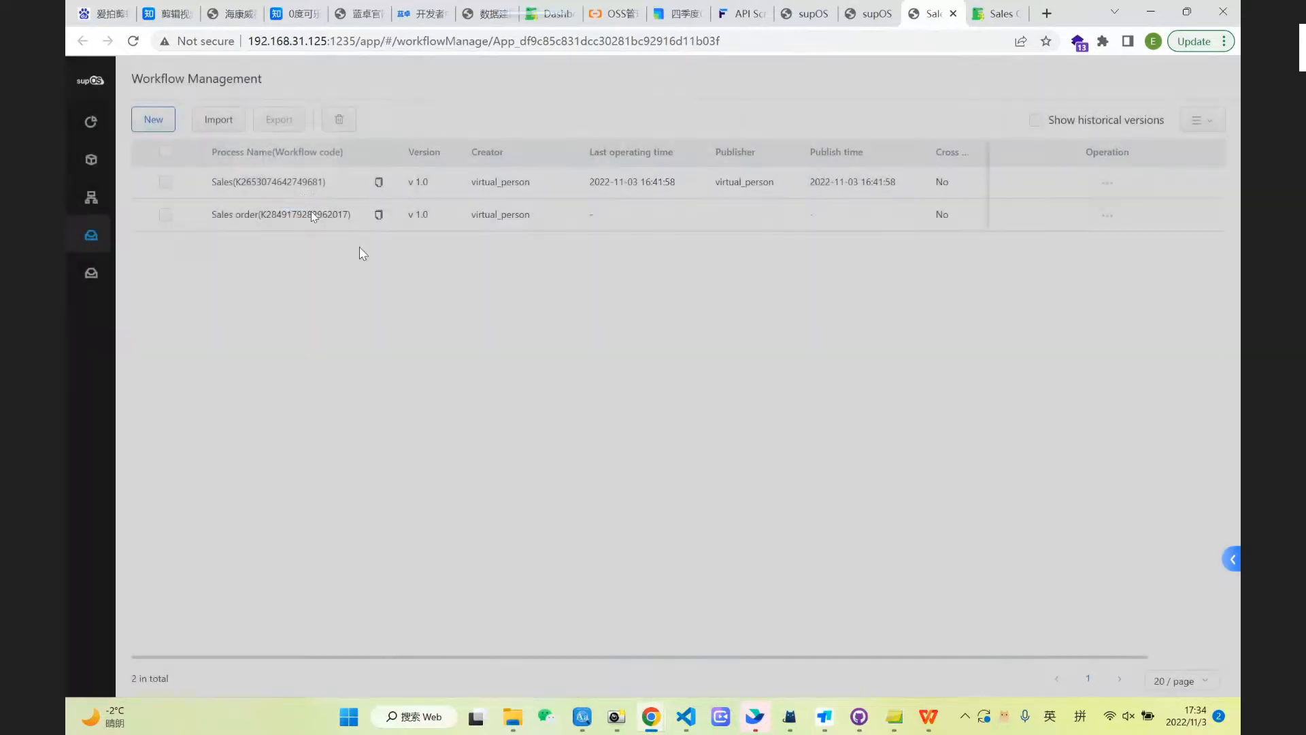
- Open the published Sales workflow in the editor and upgrade it to a new version
{"action": "left_click", "coordinate": [302, 182]}
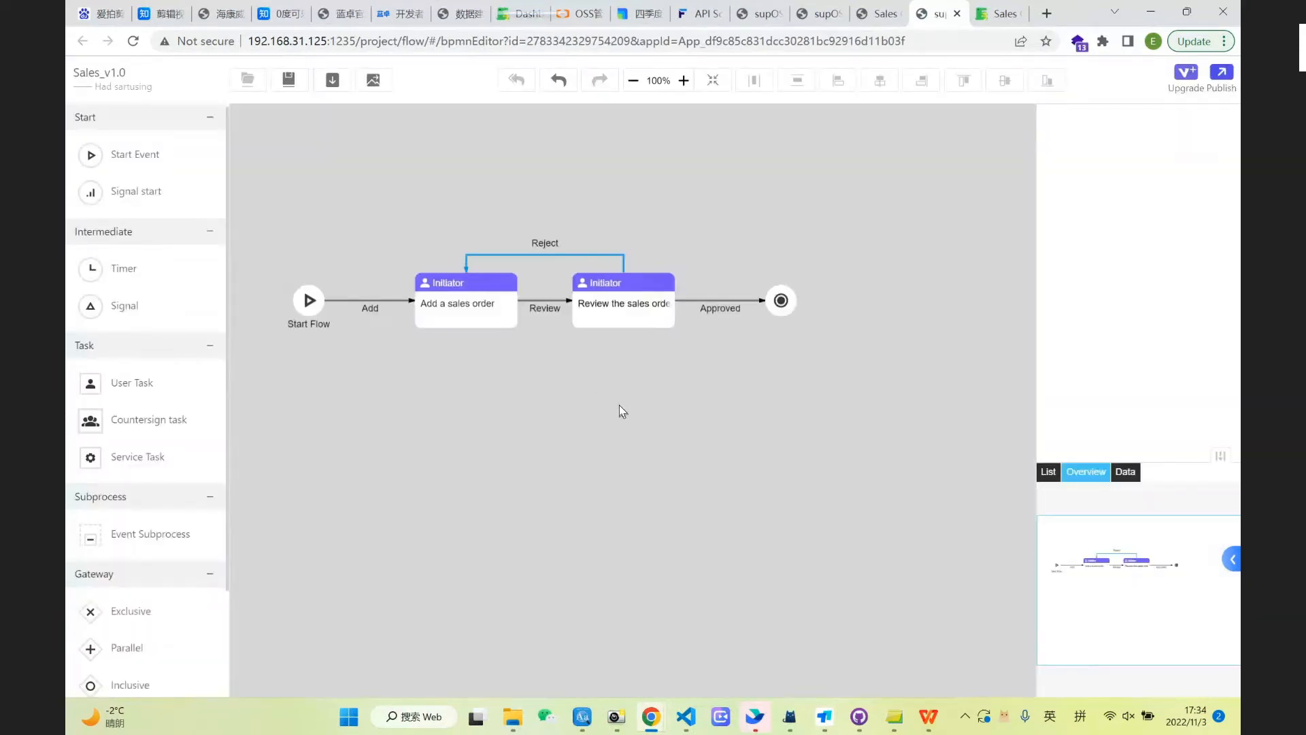
{"action": "scroll", "coordinate": [619, 406], "scroll_direction": "up", "scroll_amount": 2}
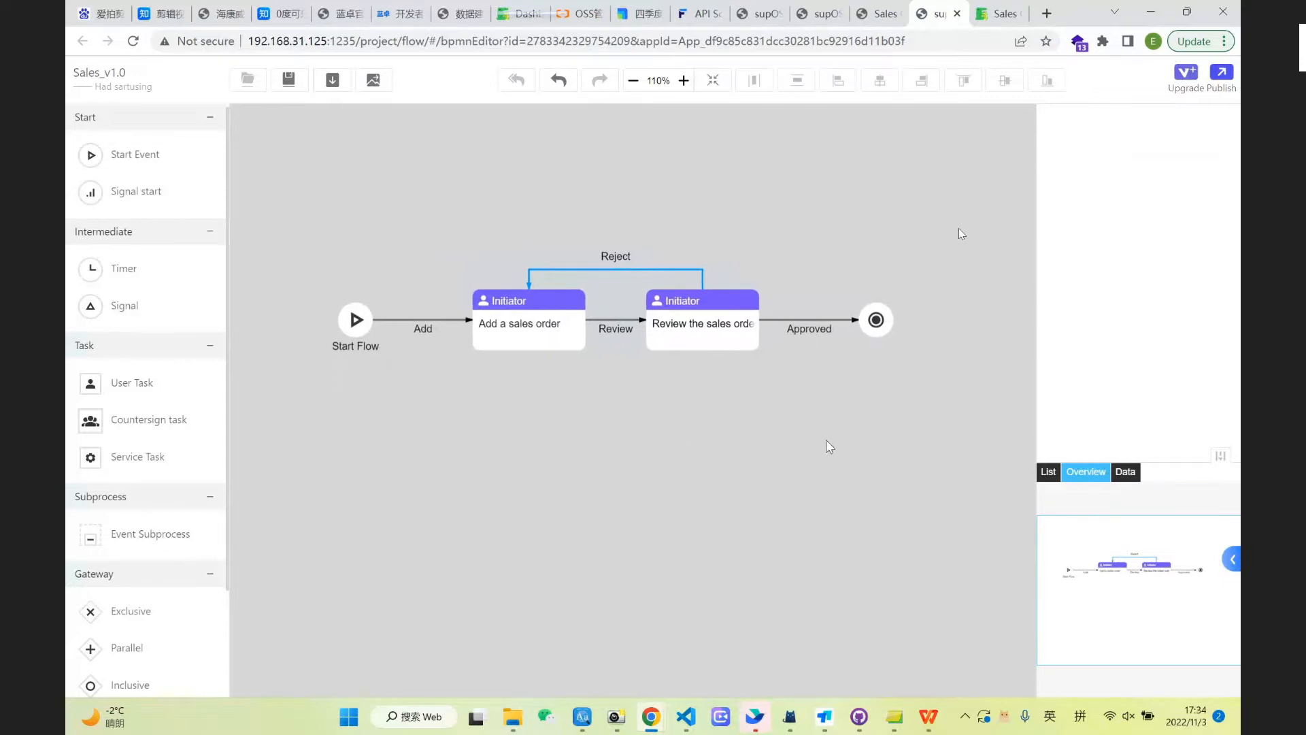
{"action": "left_click", "coordinate": [1188, 77]}
{"action": "left_click", "coordinate": [602, 426]}
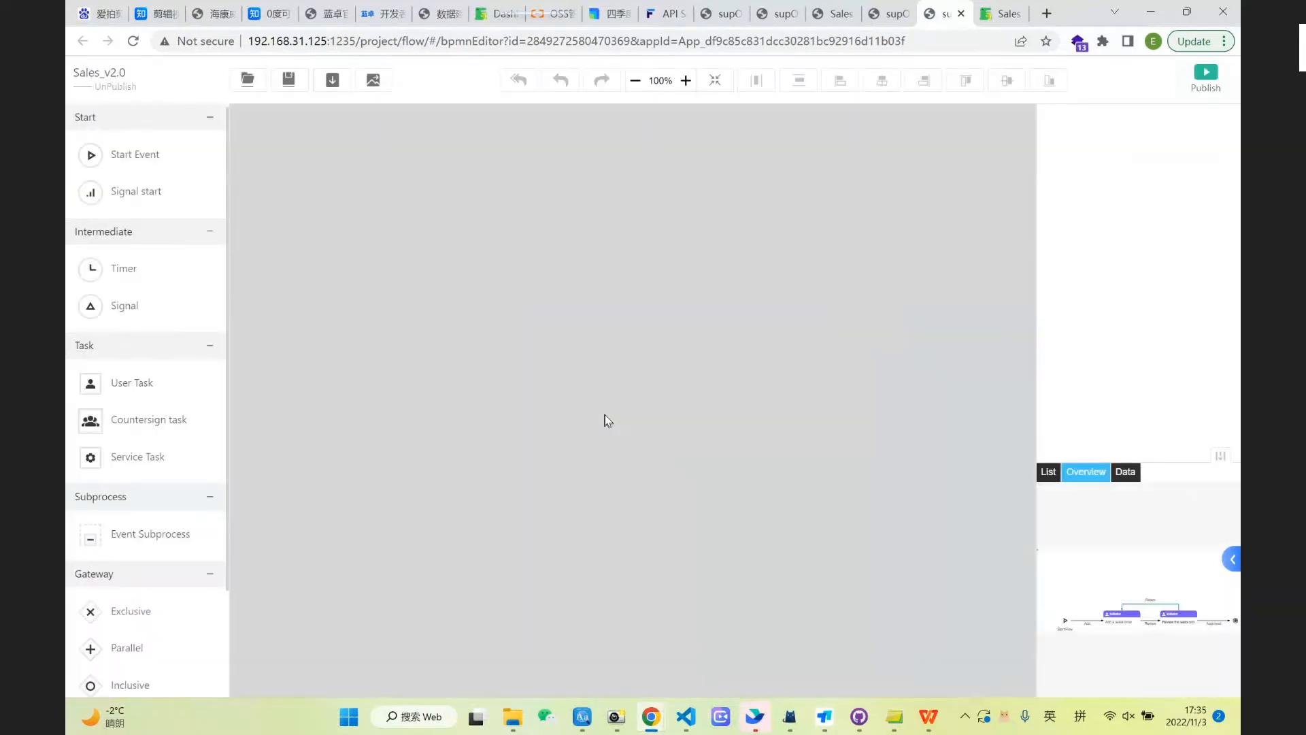
{"action": "left_click_drag", "start_coordinate": [599, 411], "coordinate": [694, 449]}
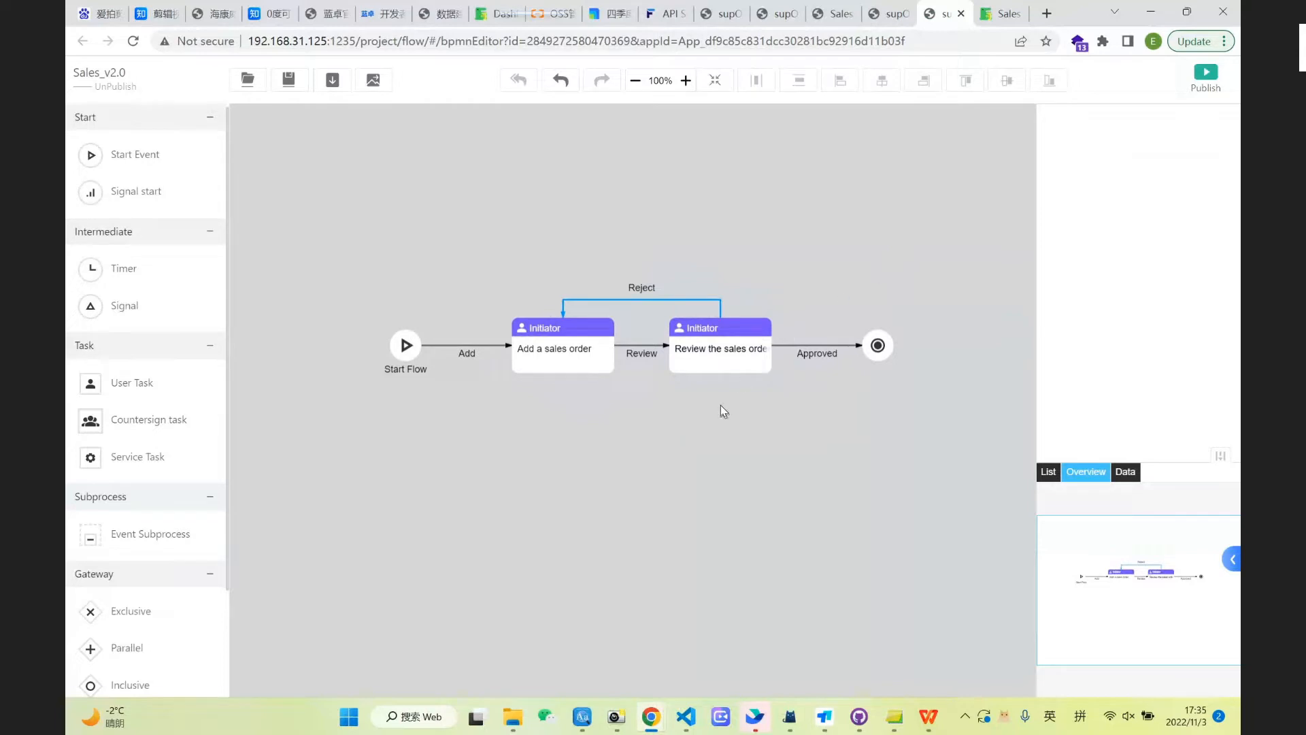
- Review the settings of the Start Flow and Add a sales order nodes, keeping User task as the latter's node type
{"action": "left_click", "coordinate": [411, 349]}
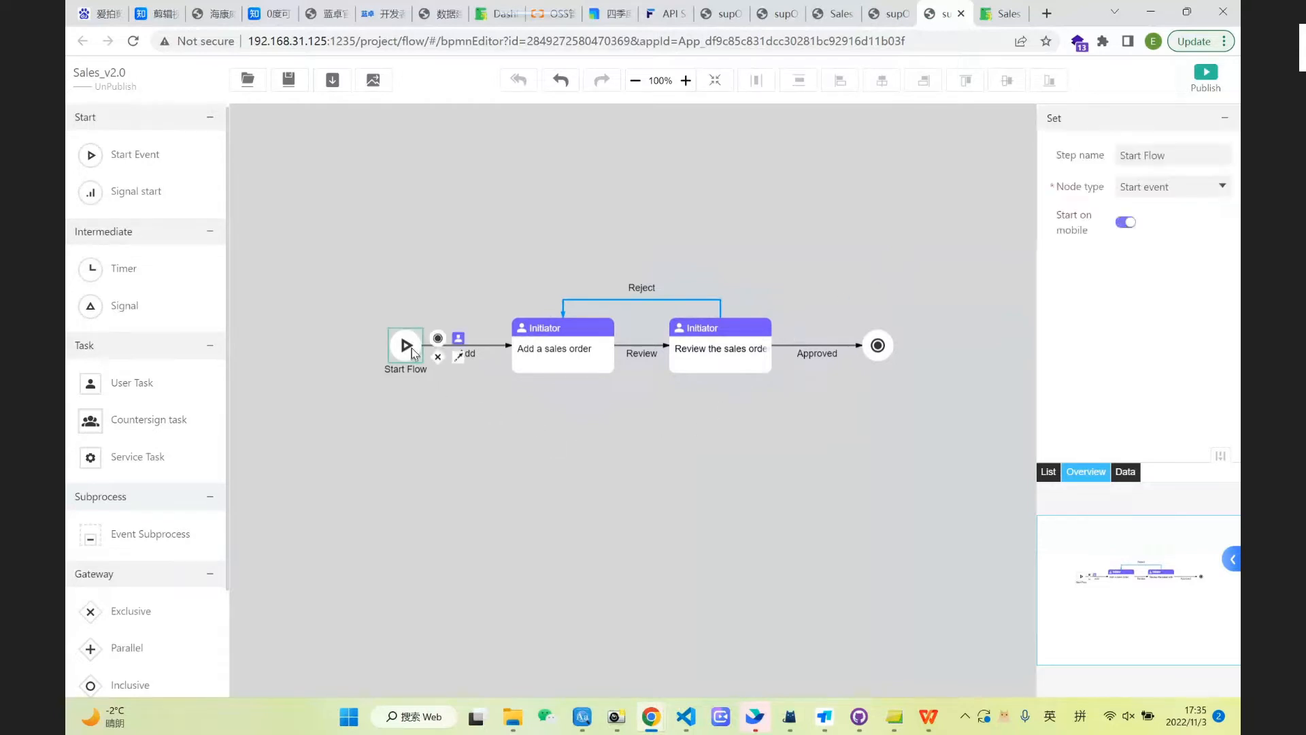
{"action": "left_click", "coordinate": [584, 349]}
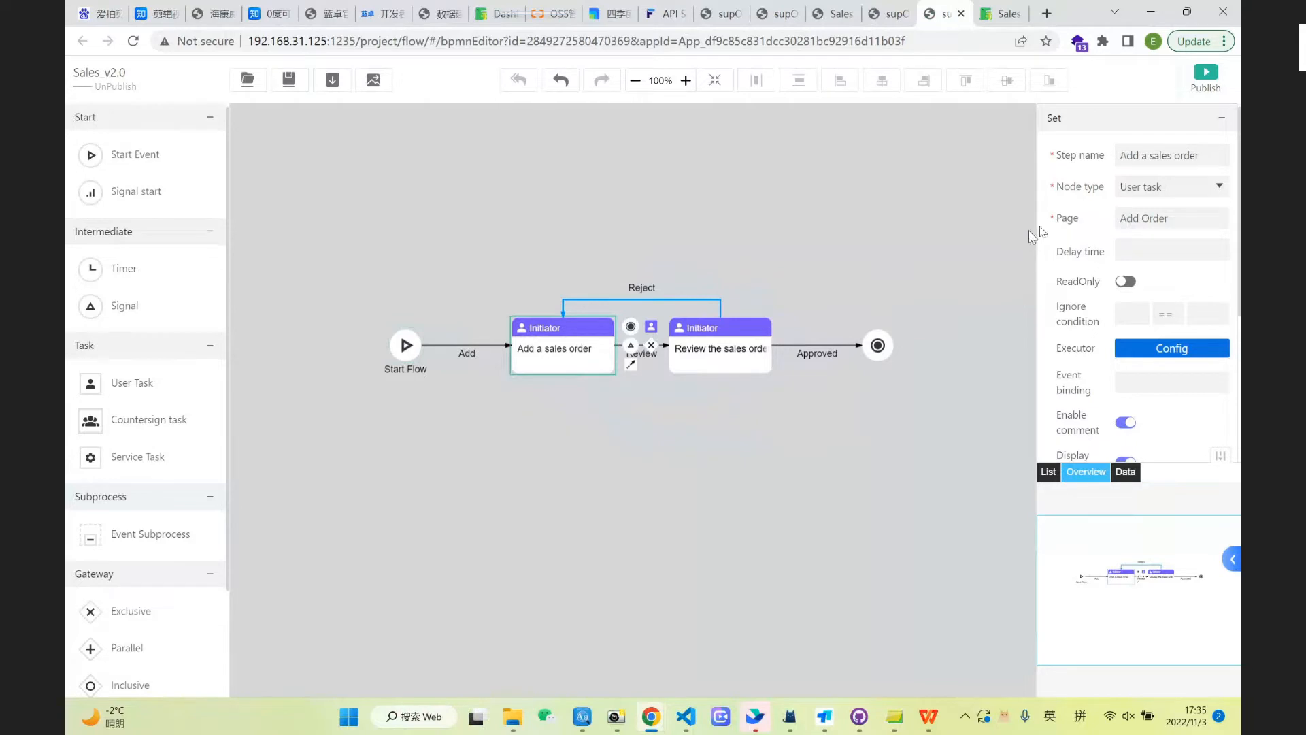
{"action": "left_click", "coordinate": [1145, 156]}
{"action": "left_click", "coordinate": [1160, 194]}
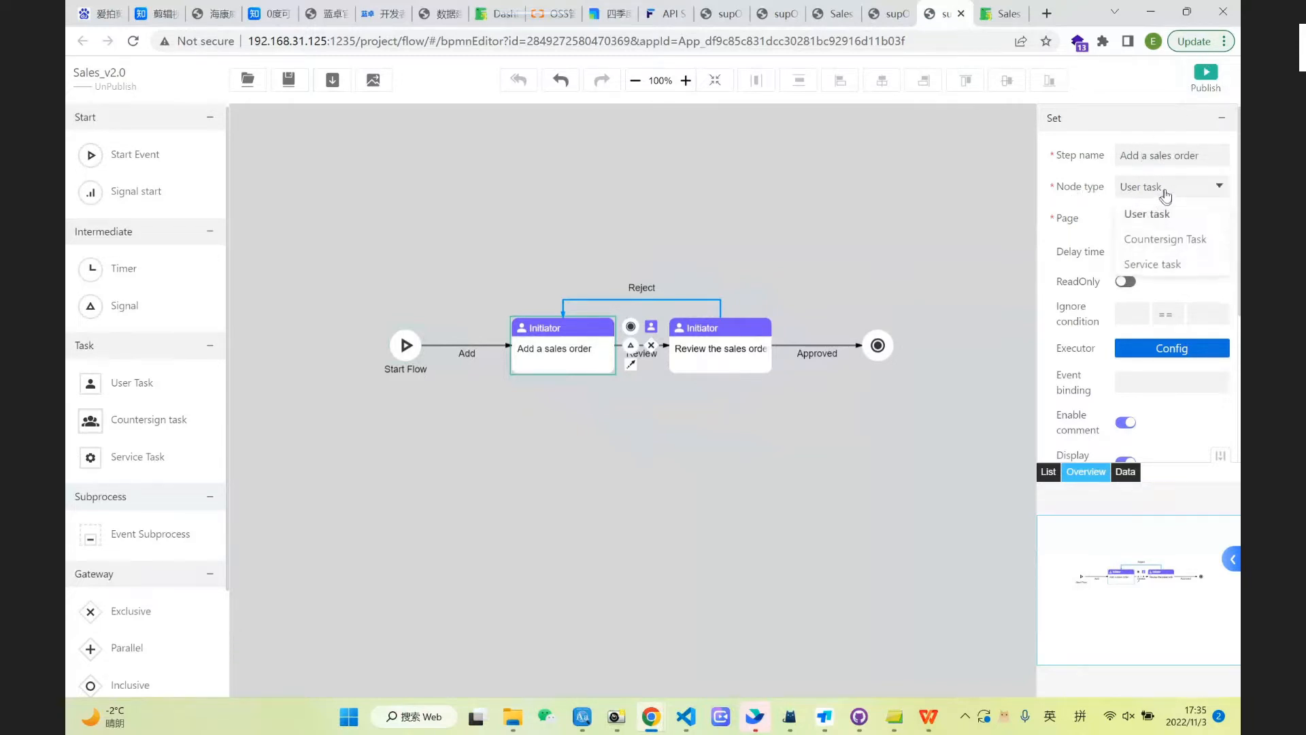
{"action": "left_click", "coordinate": [1157, 213]}
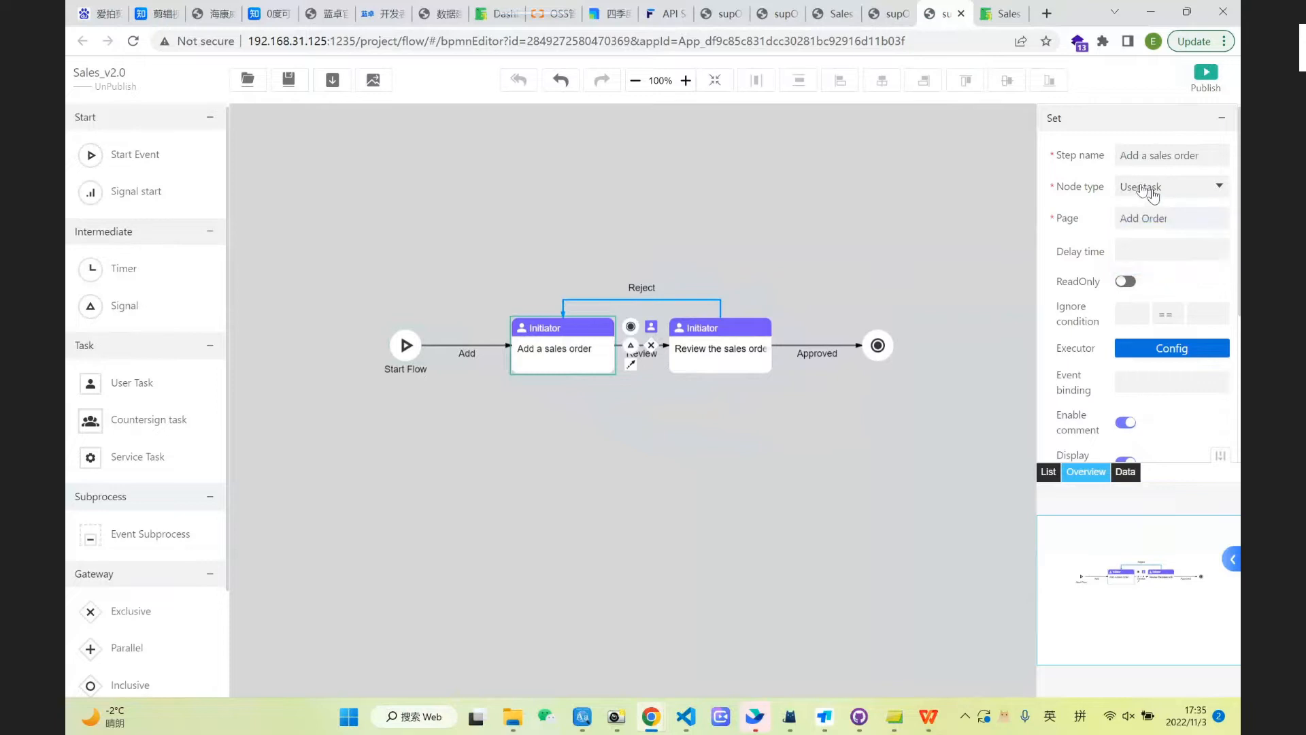
- Switch to the documentation site and read how to create a related page in the Workflow Creation chapter of Workflow Design
{"action": "left_click", "coordinate": [1004, 14]}
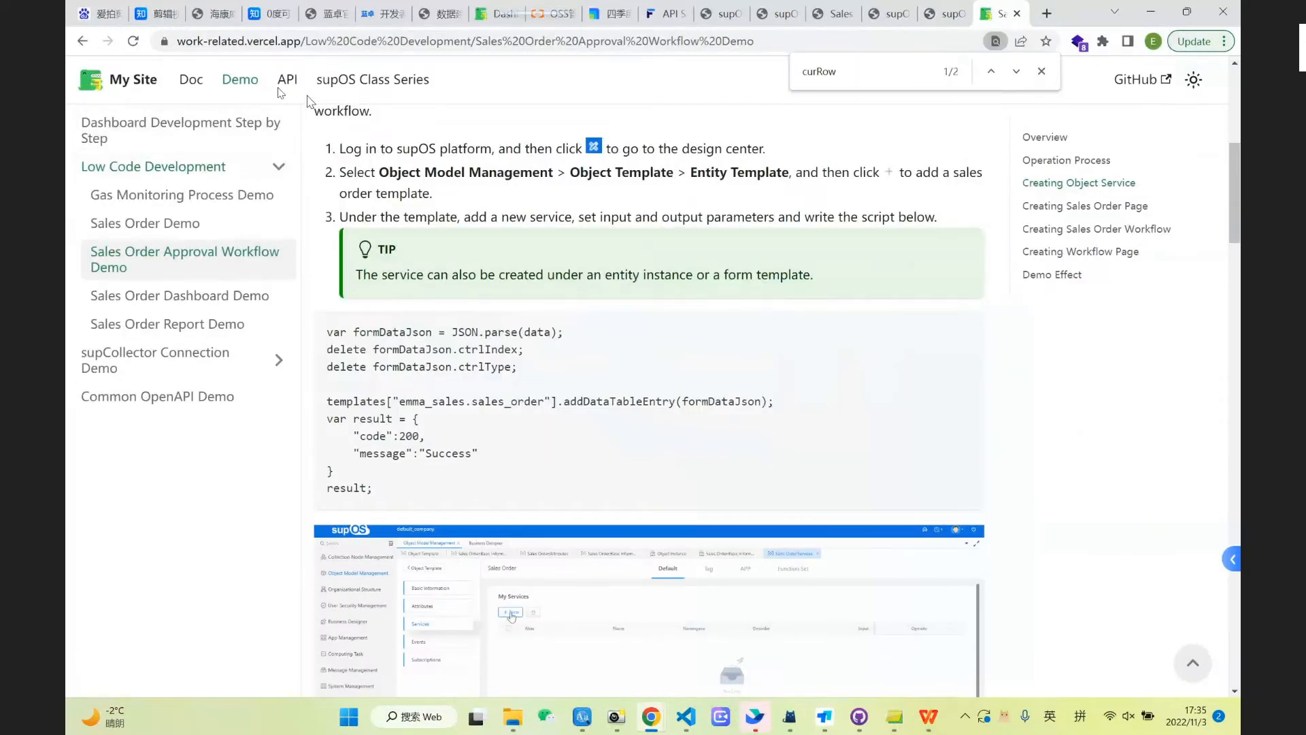
{"action": "left_click", "coordinate": [191, 80]}
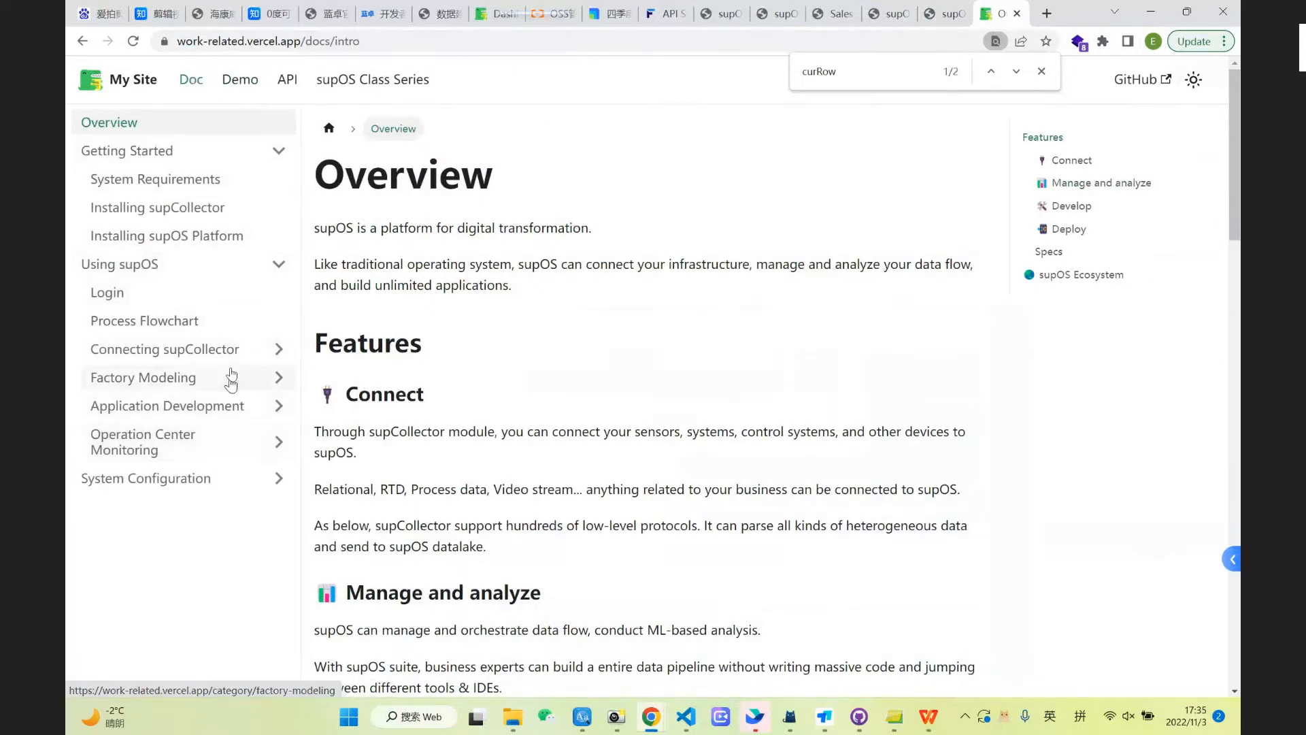
{"action": "left_click", "coordinate": [260, 415]}
{"action": "left_click", "coordinate": [210, 462]}
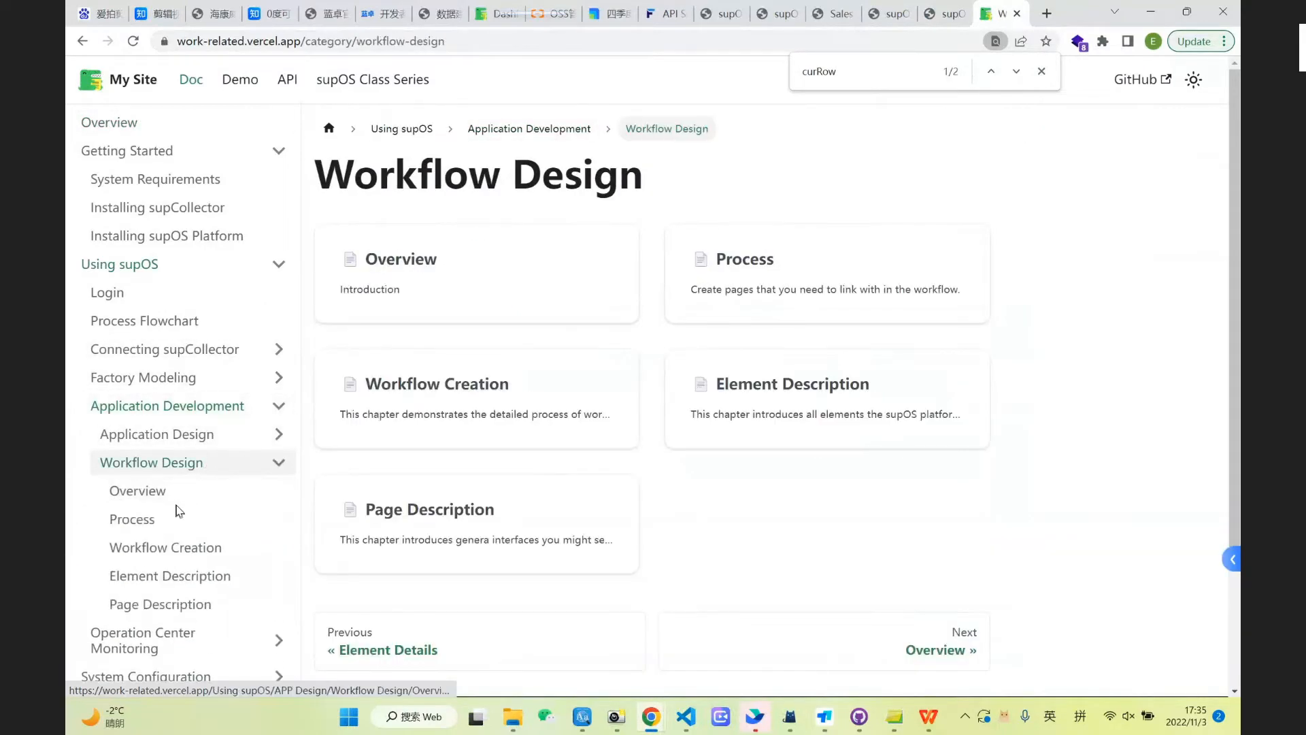
{"action": "left_click", "coordinate": [179, 558]}
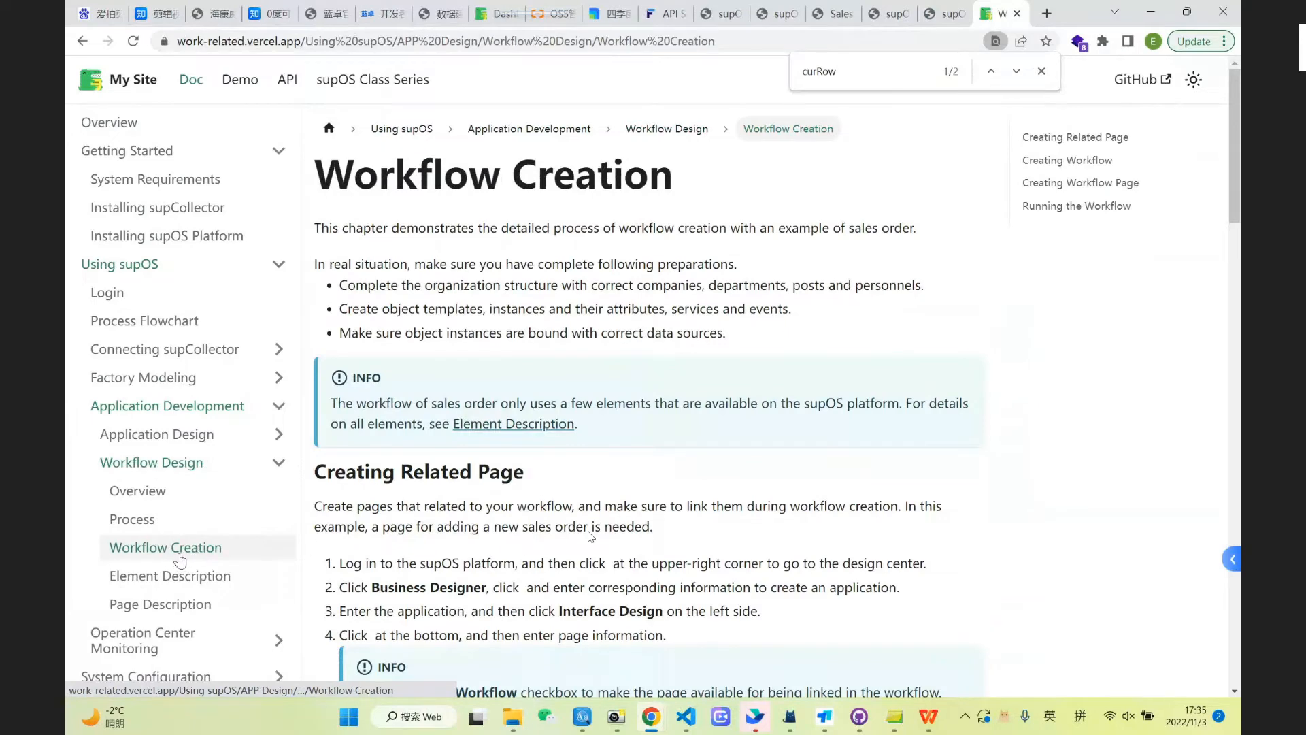
{"action": "scroll", "coordinate": [590, 536], "scroll_direction": "down", "scroll_amount": 7}
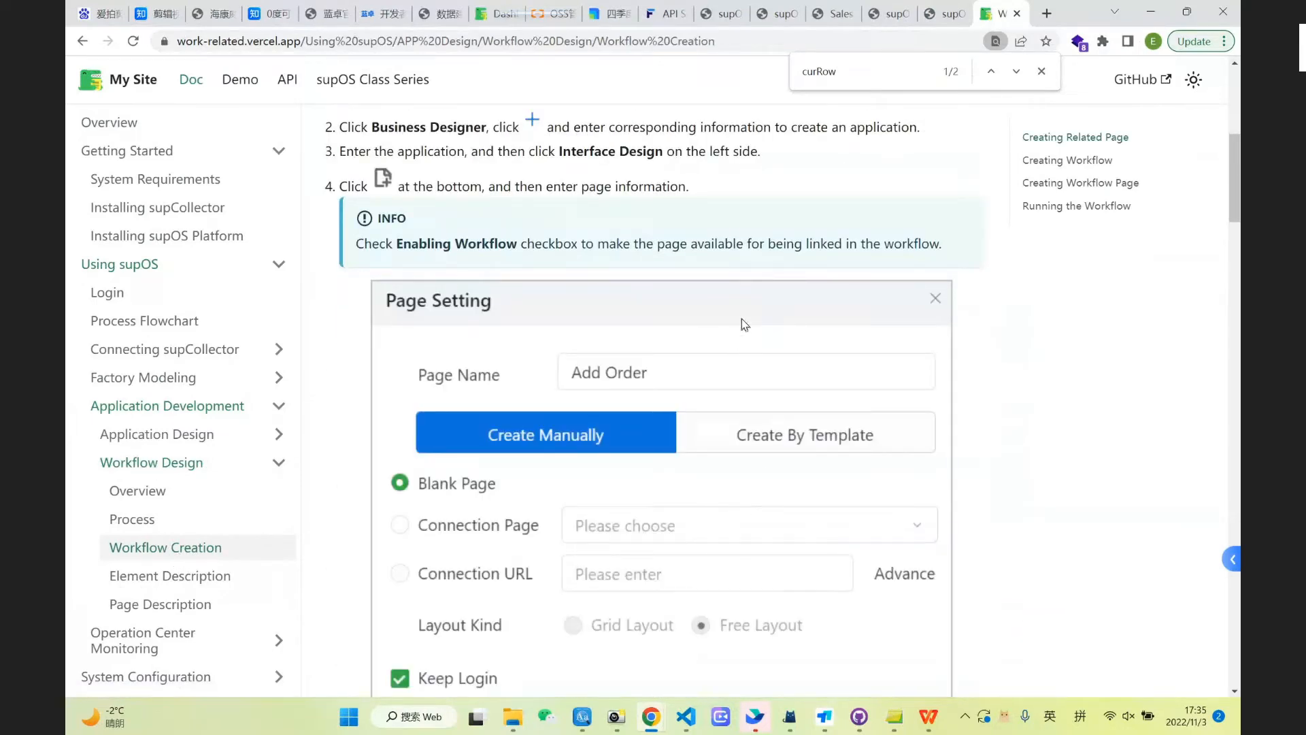
- Return to the workflow editor and check the executor configuration of the Add a sales order node without changing it
{"action": "left_click", "coordinate": [953, 17]}
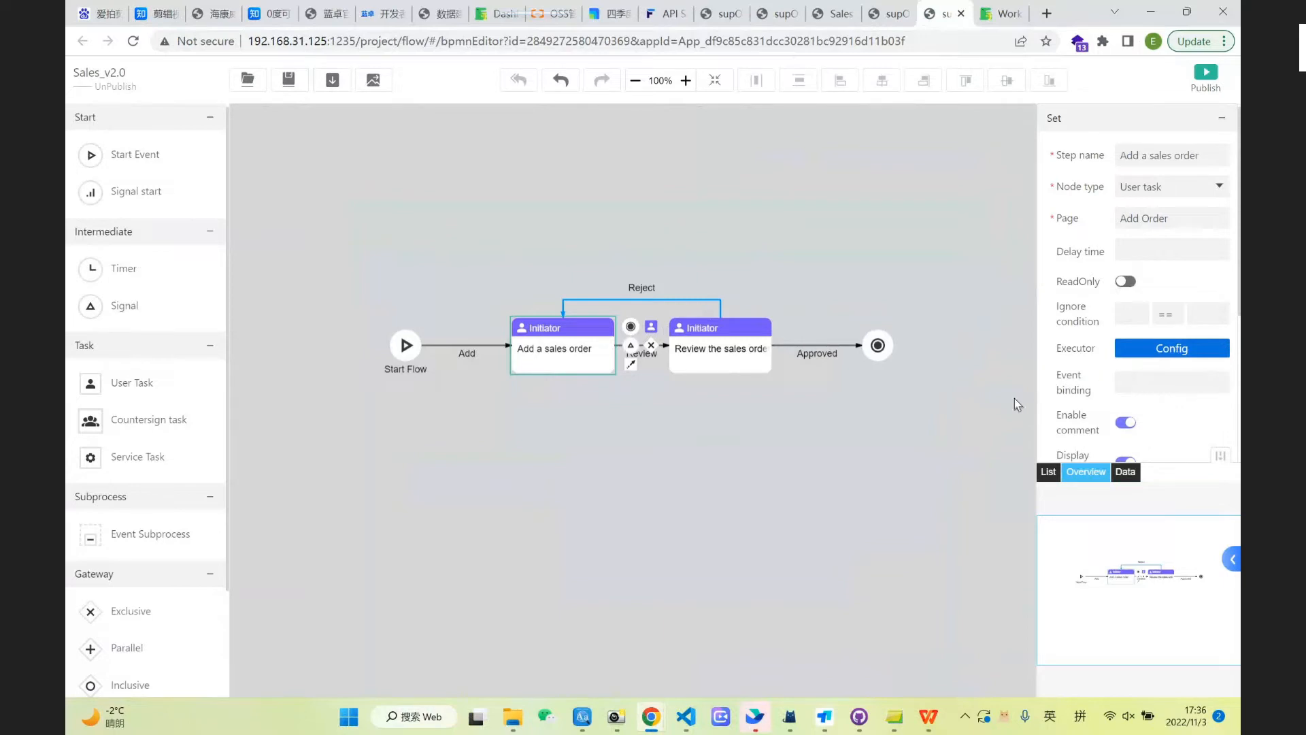
{"action": "left_click", "coordinate": [1168, 348]}
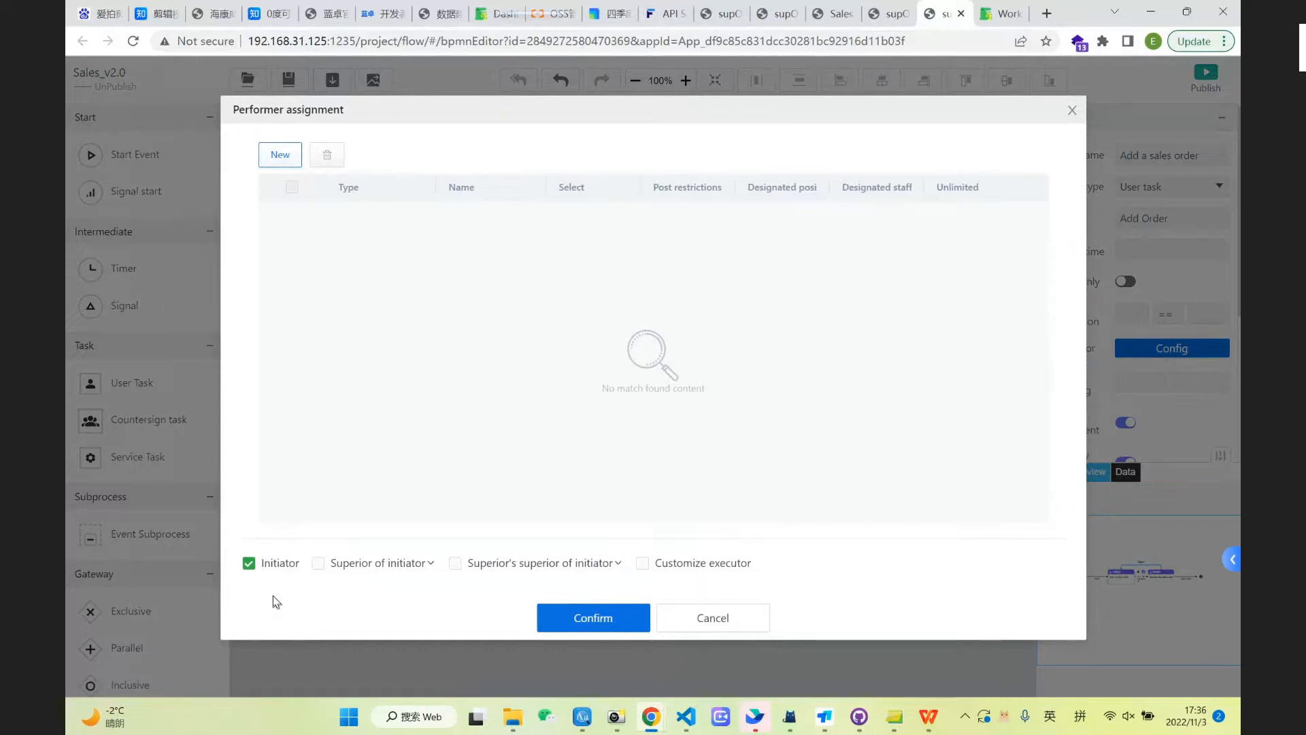
{"action": "left_click", "coordinate": [716, 622]}
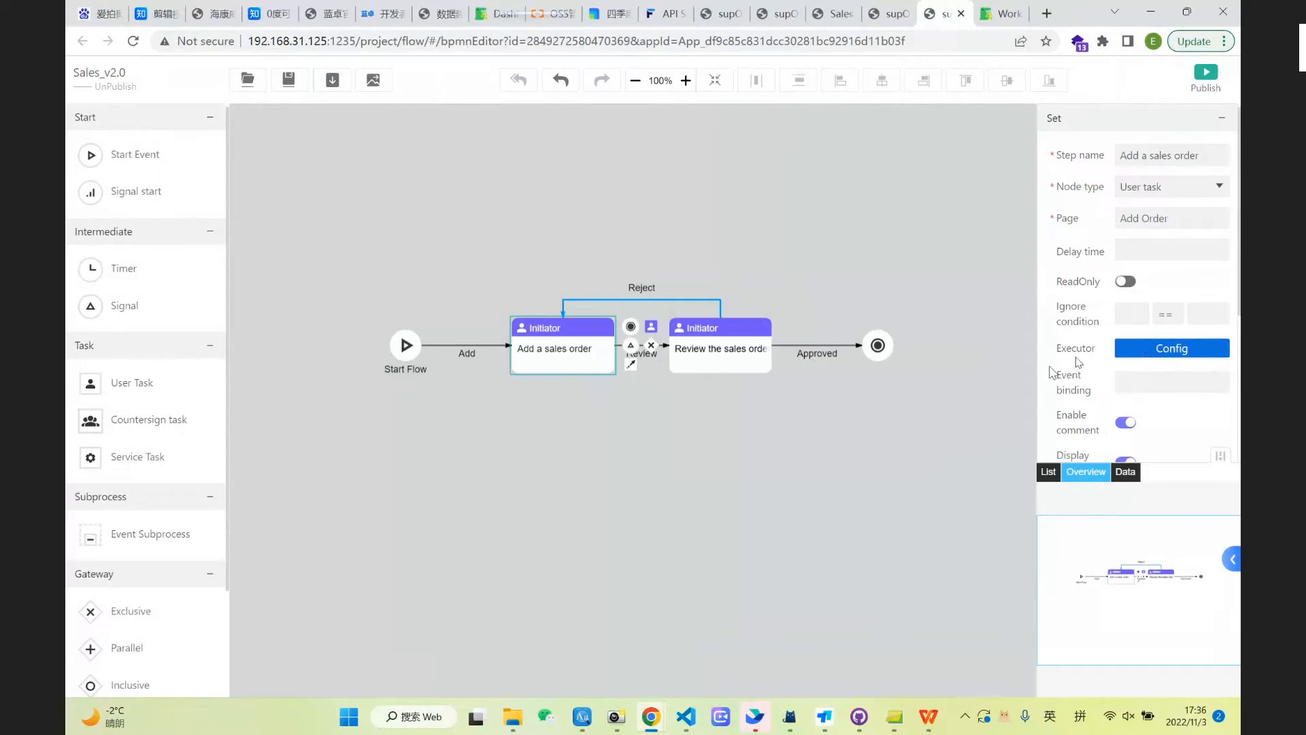
- Examine the settings of the Review the sales order node, keeping User task as its node type
{"action": "scroll", "coordinate": [1143, 374], "scroll_direction": "down", "scroll_amount": 3}
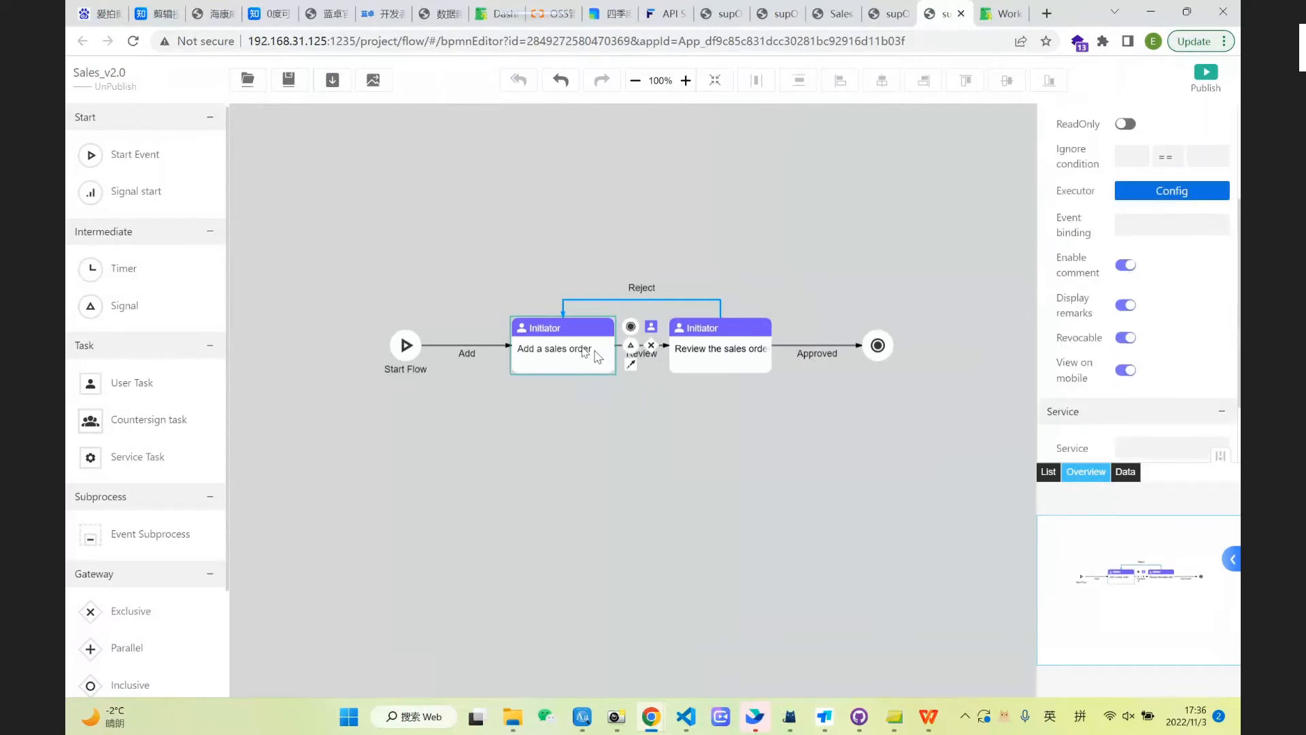
{"action": "left_click", "coordinate": [724, 349]}
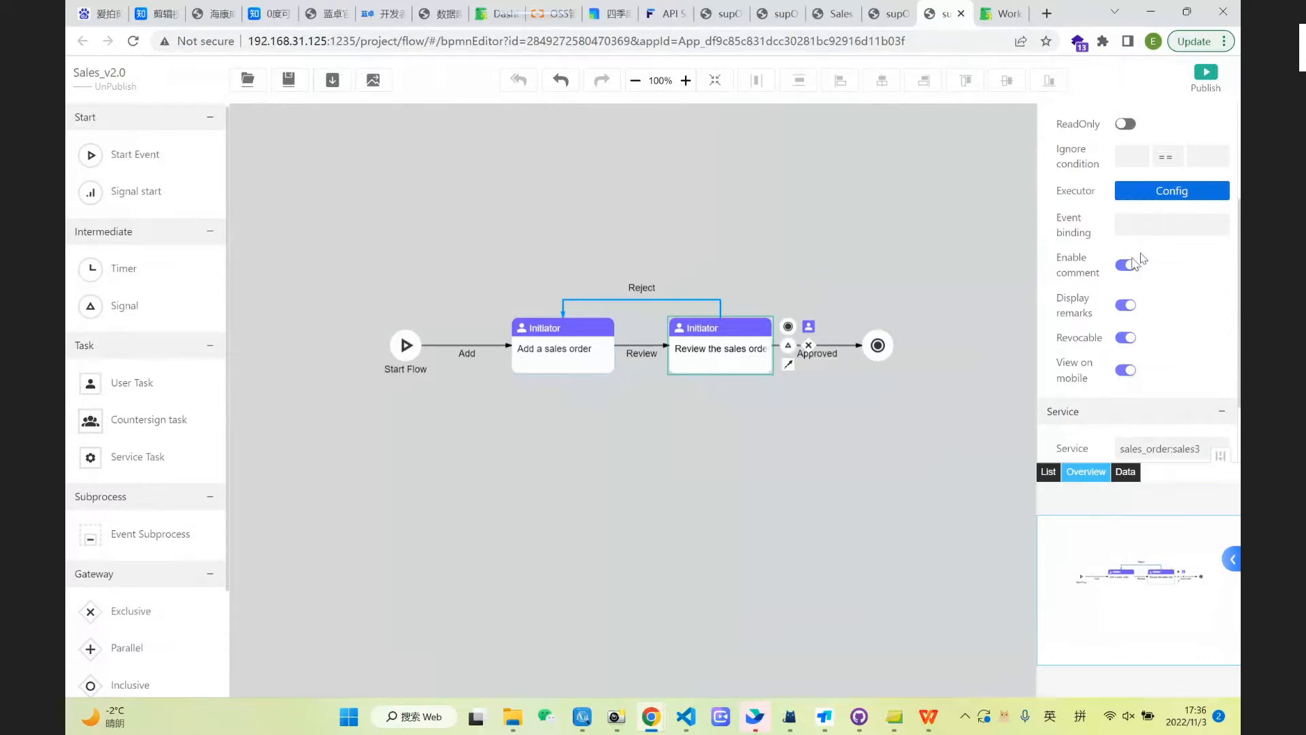
{"action": "scroll", "coordinate": [1136, 258], "scroll_direction": "up", "scroll_amount": 3}
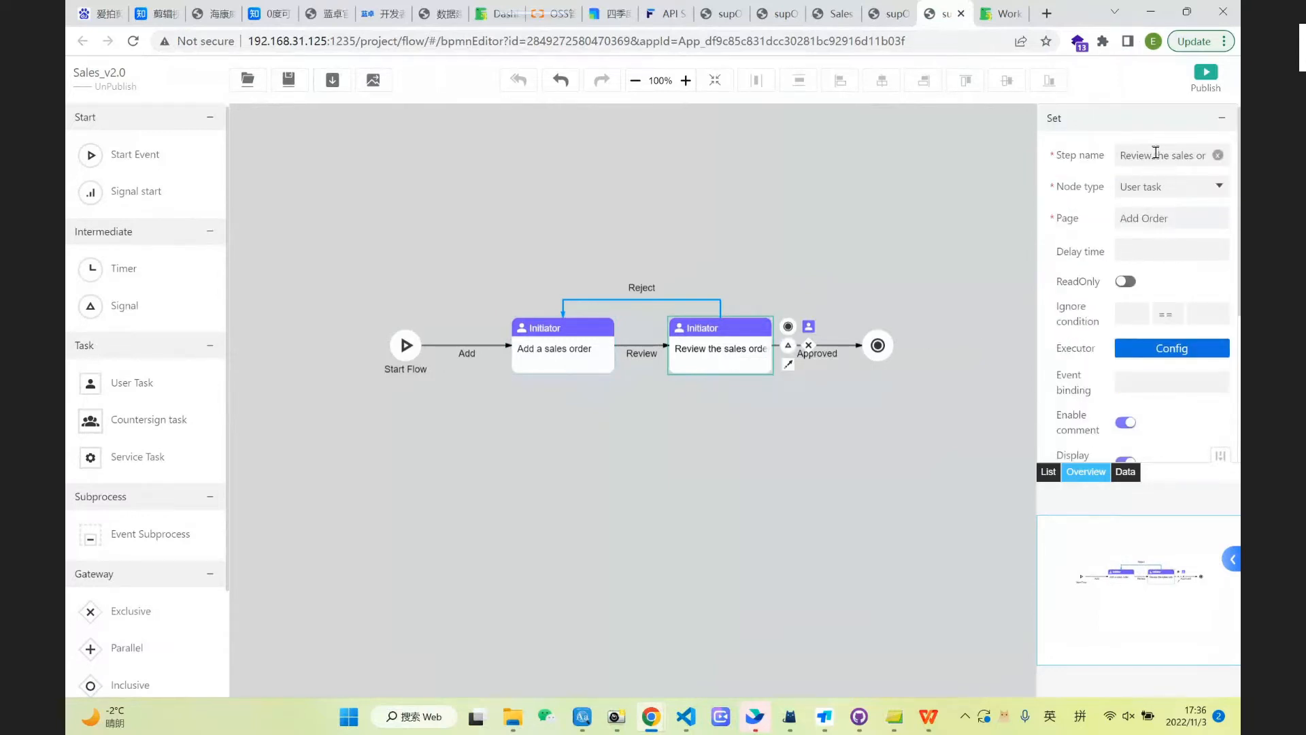
{"action": "left_click", "coordinate": [1145, 185]}
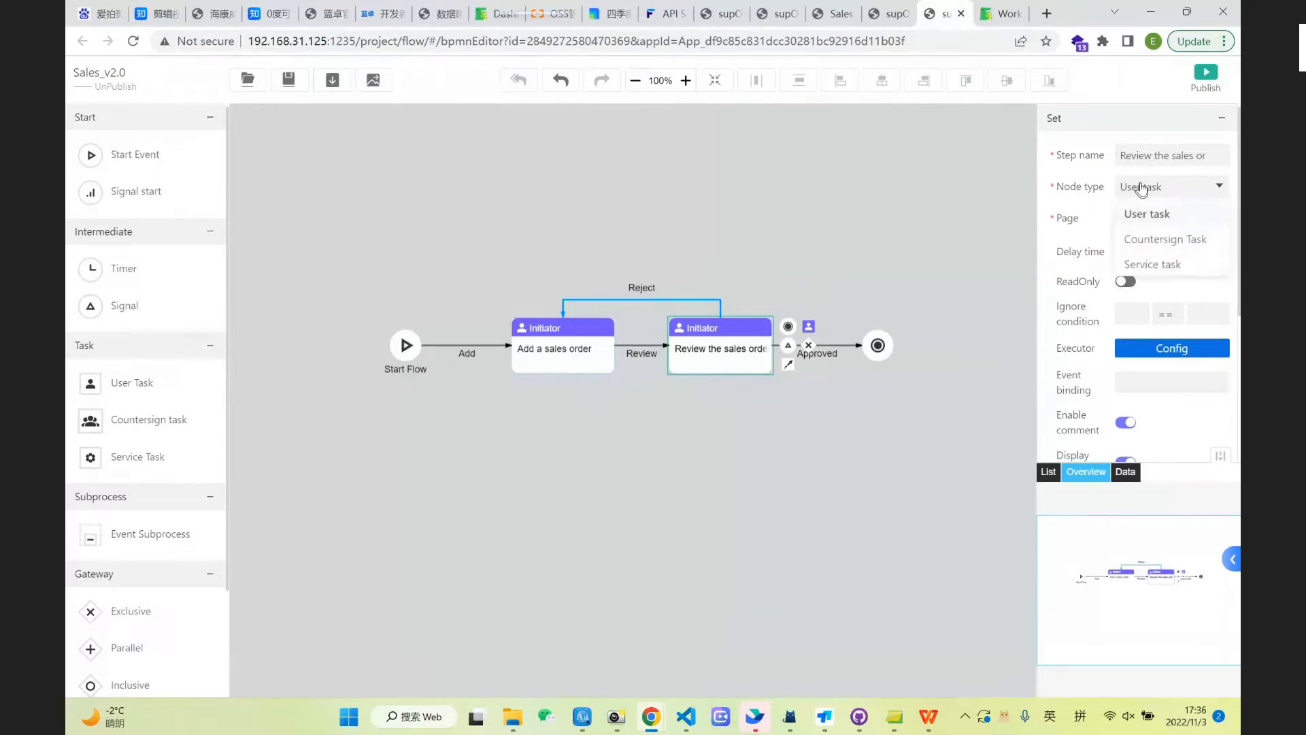
{"action": "left_click", "coordinate": [1100, 238]}
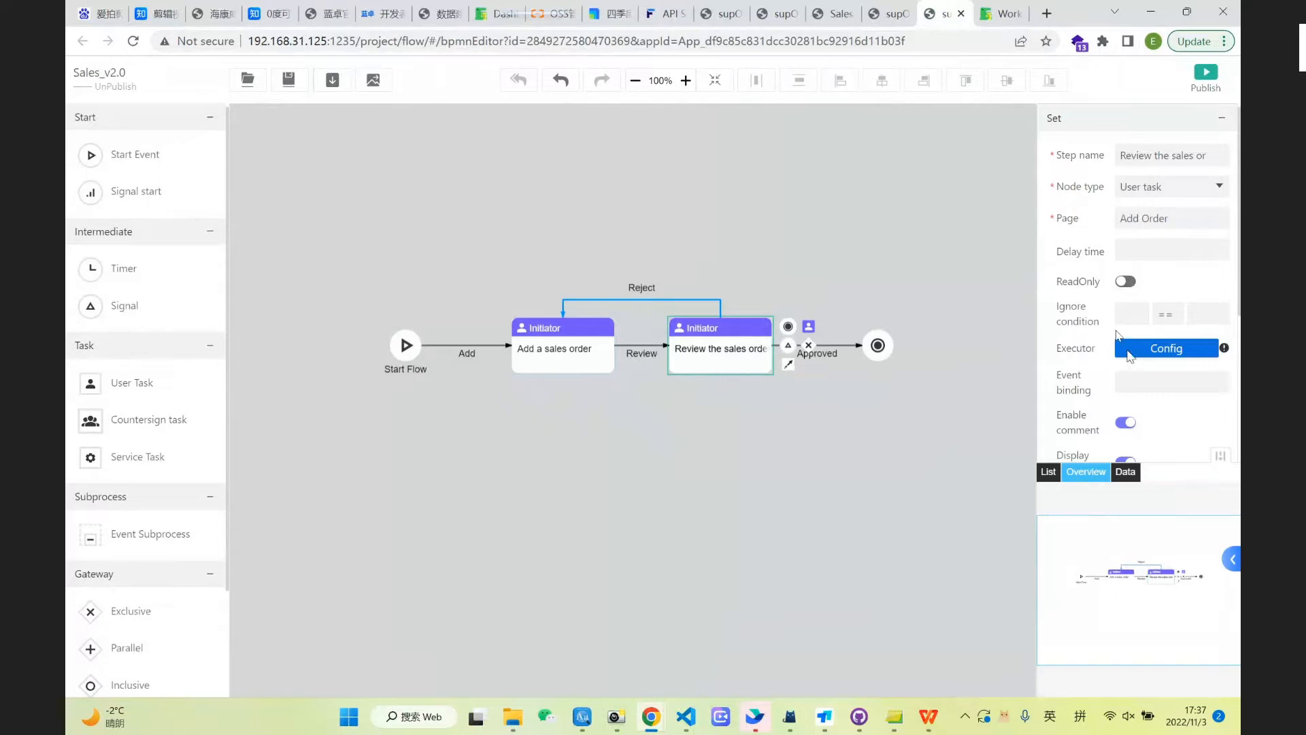
- Check the executor configuration and the remaining service and notification settings of the Review the sales order node without changing them
{"action": "left_click", "coordinate": [1149, 355]}
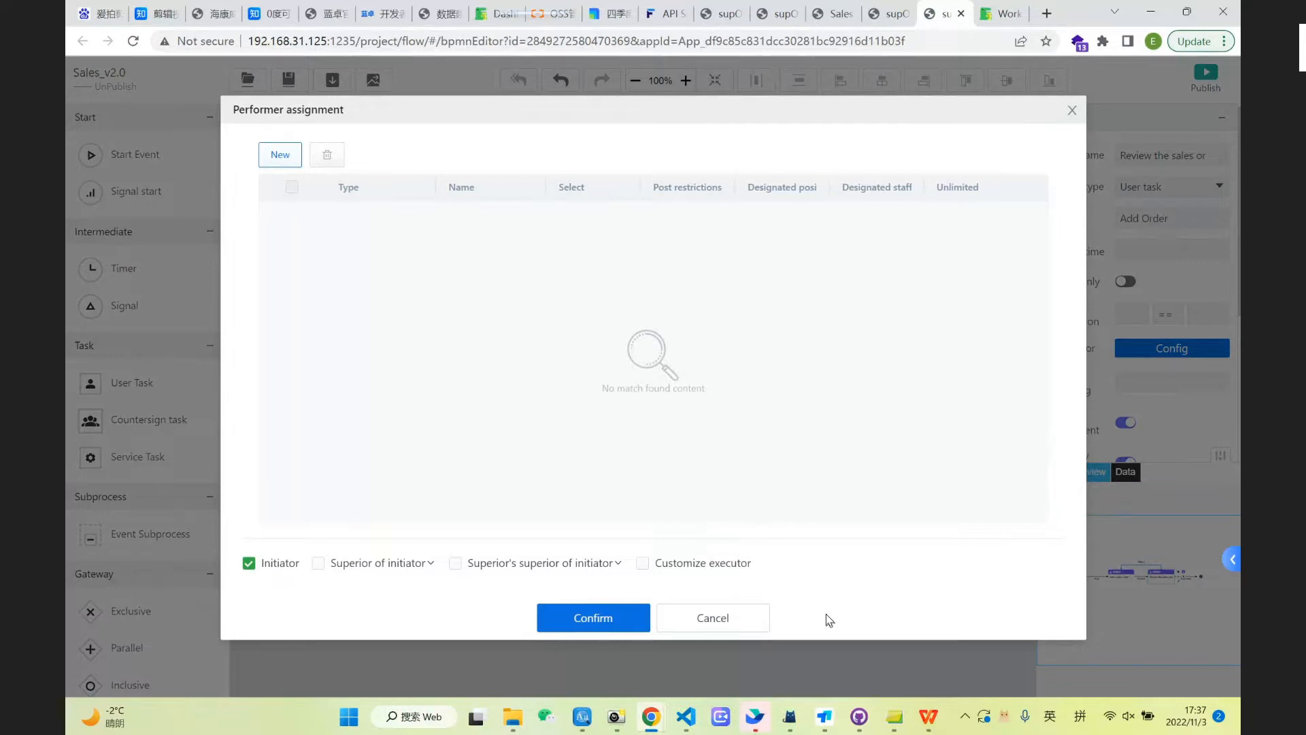
{"action": "left_click", "coordinate": [726, 619]}
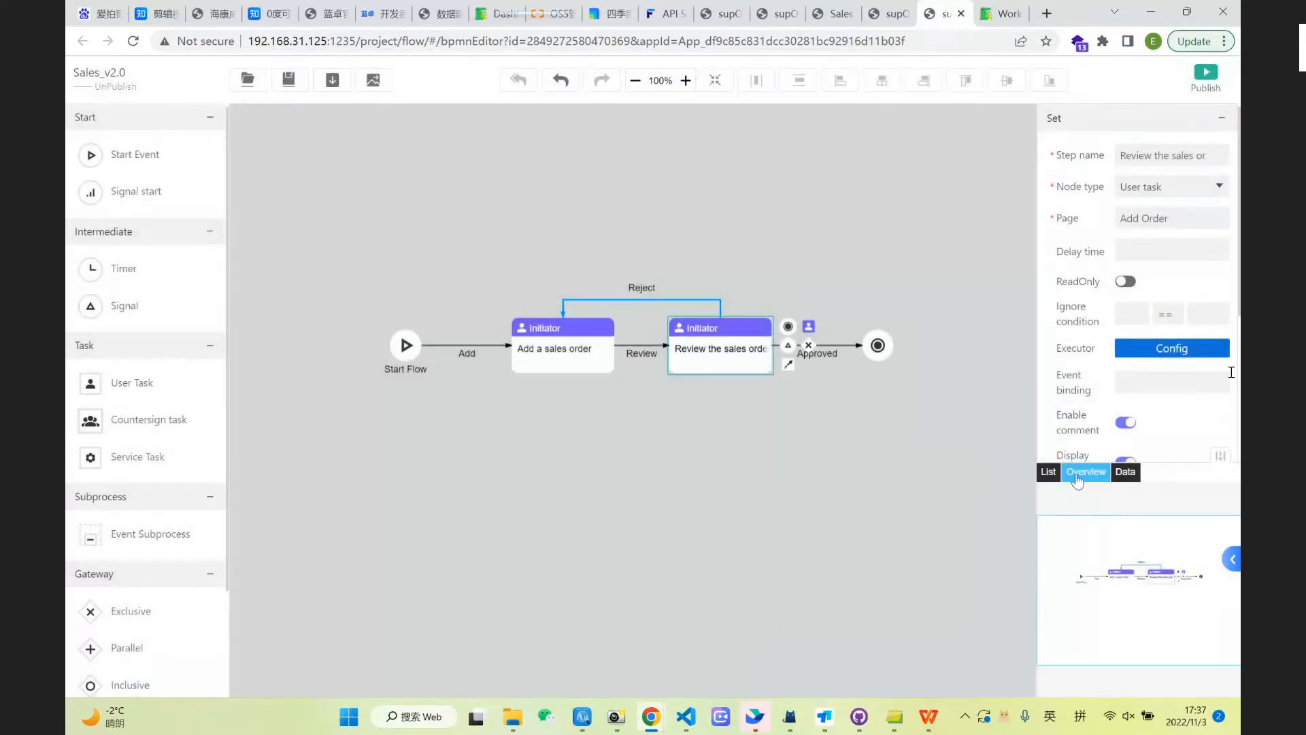
{"action": "scroll", "coordinate": [1143, 340], "scroll_direction": "down", "scroll_amount": 5}
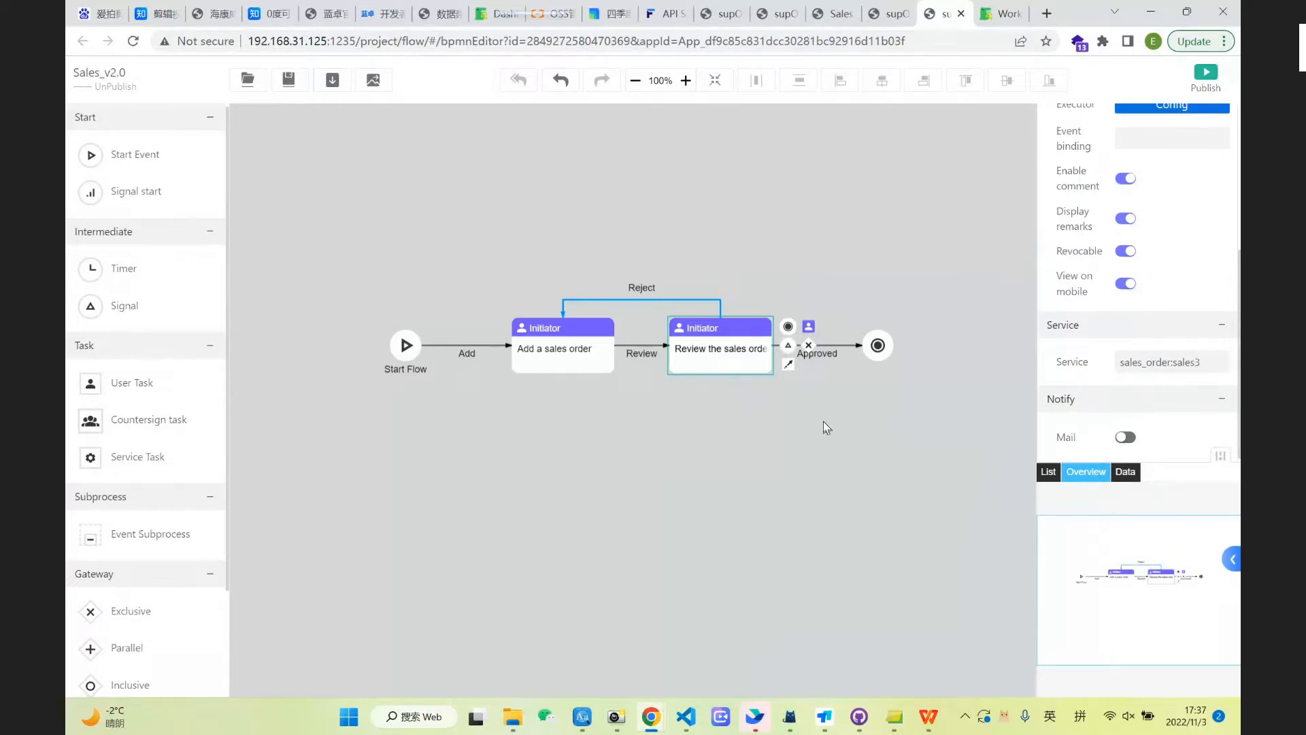
{"action": "left_click", "coordinate": [822, 369]}
{"action": "left_click", "coordinate": [734, 323]}
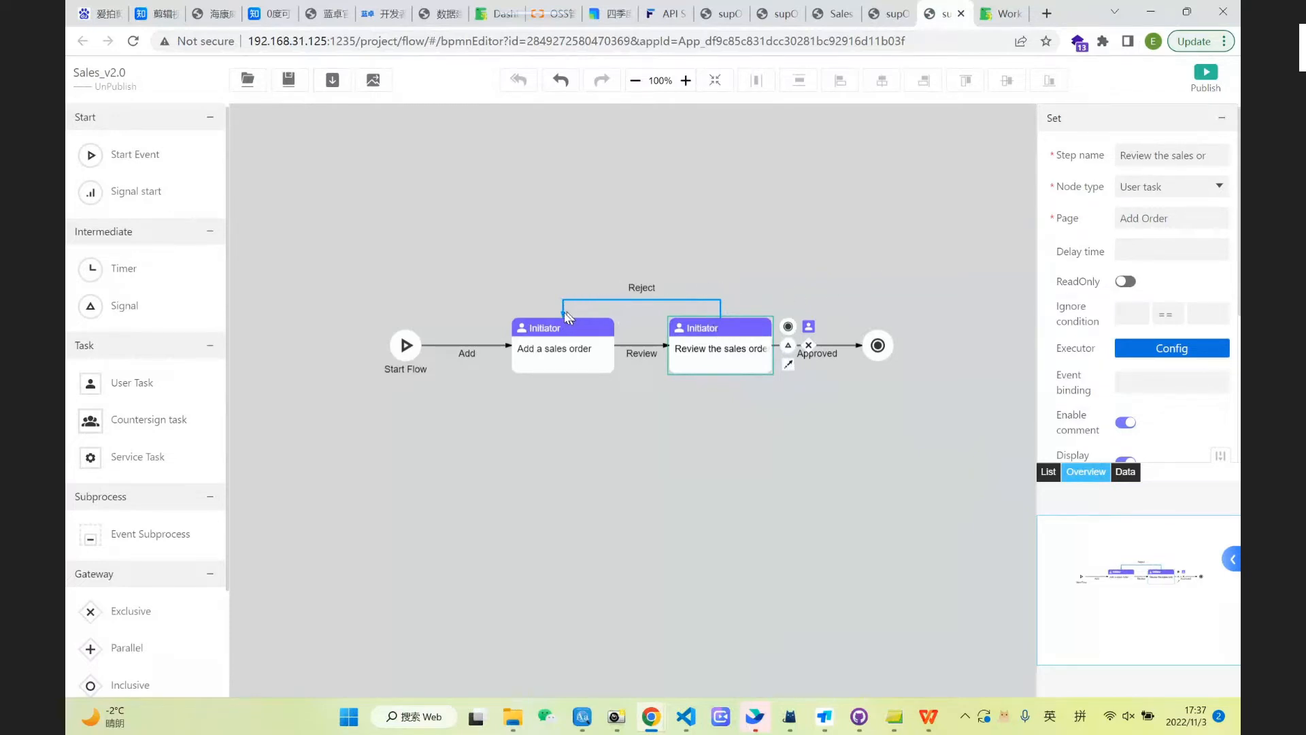
- Inspect the settings of the Reject, Add, Review and Approved connection lines in the workflow
{"action": "left_click", "coordinate": [710, 303]}
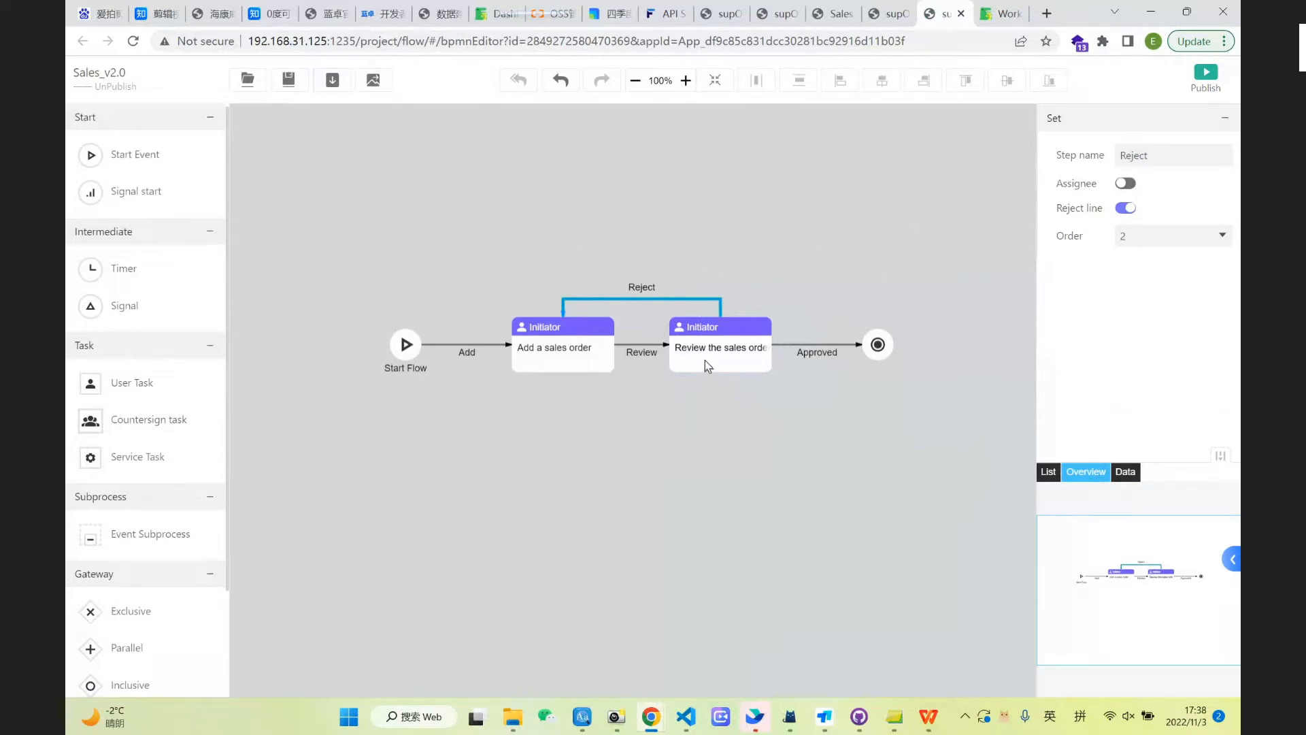
{"action": "left_click", "coordinate": [471, 345]}
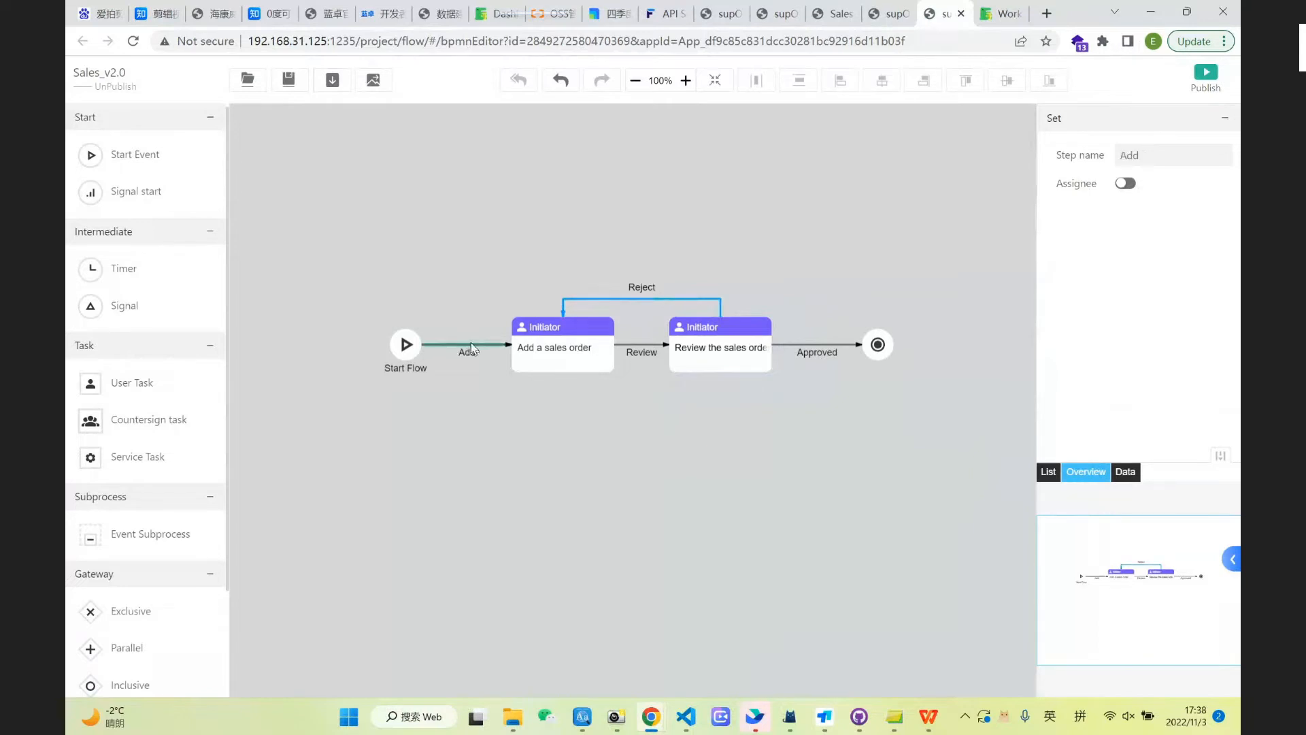
{"action": "left_click", "coordinate": [649, 345]}
{"action": "left_click", "coordinate": [807, 345]}
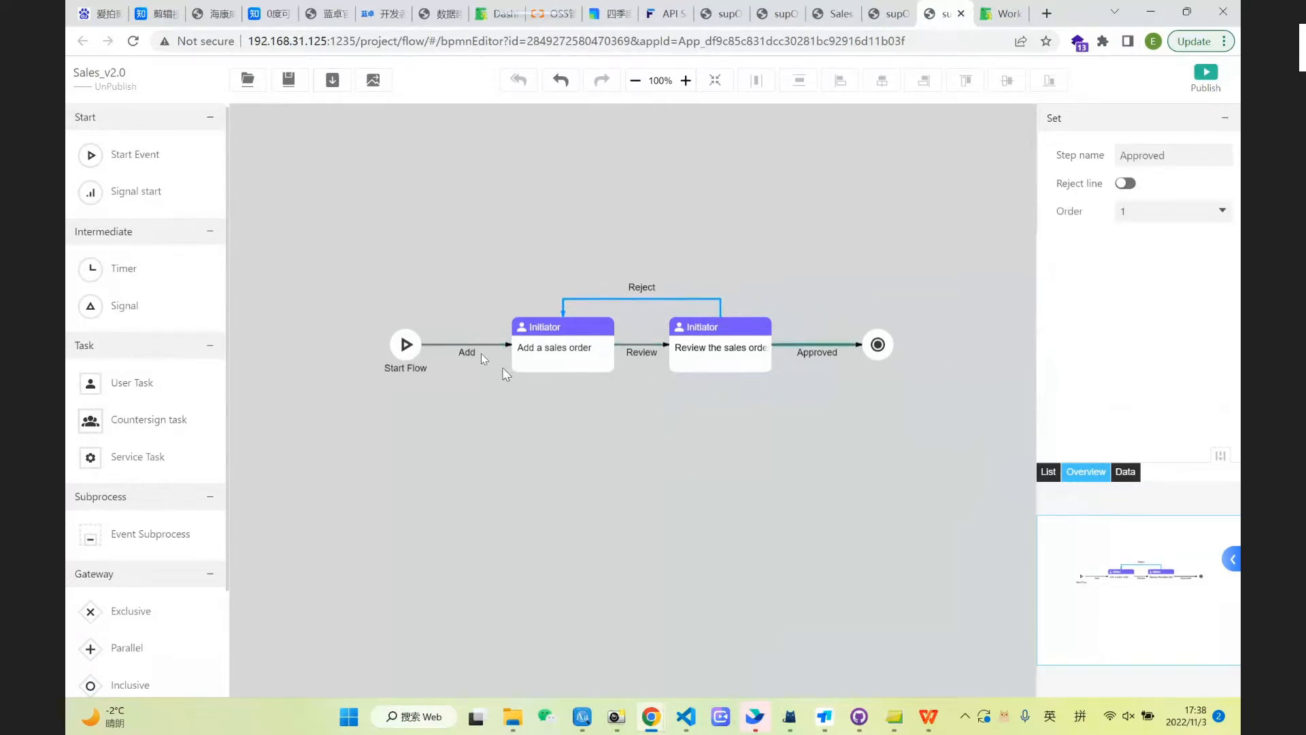
{"action": "left_click", "coordinate": [643, 345]}
{"action": "left_click", "coordinate": [1219, 155]}
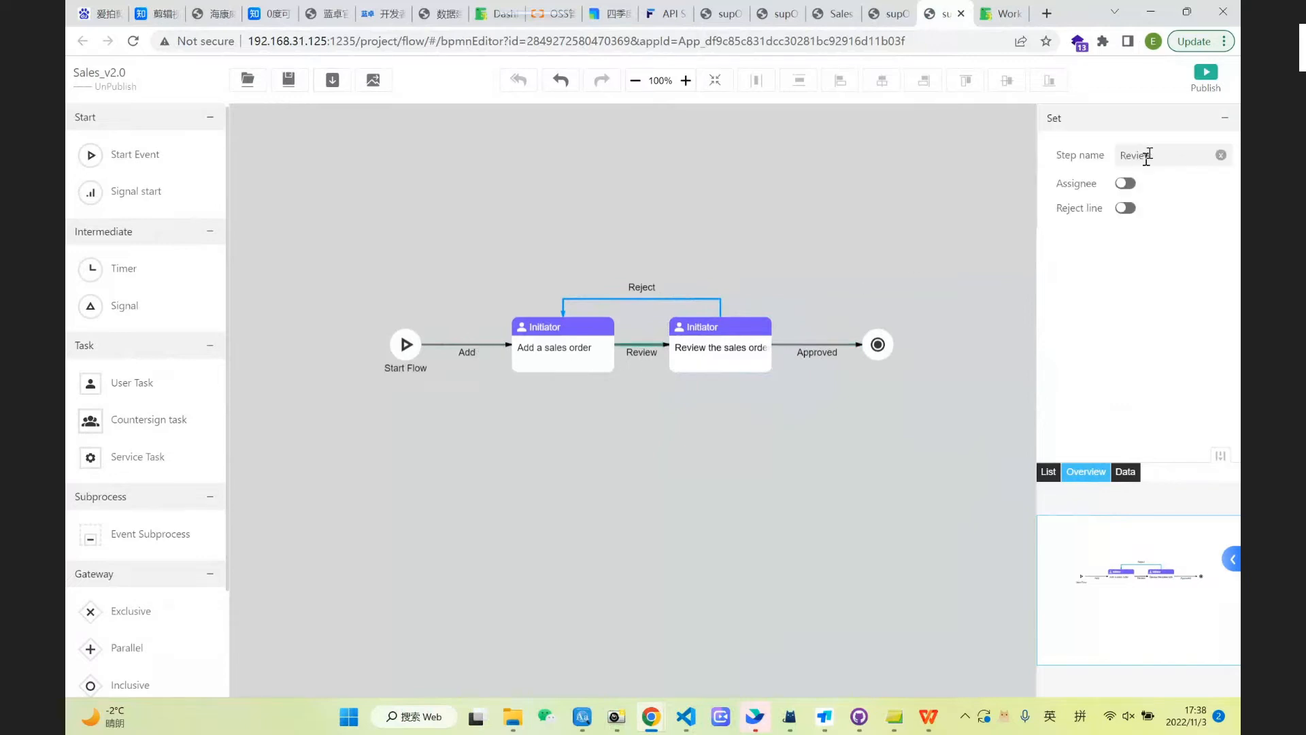
{"action": "left_click", "coordinate": [847, 344]}
{"action": "left_click", "coordinate": [843, 439]}
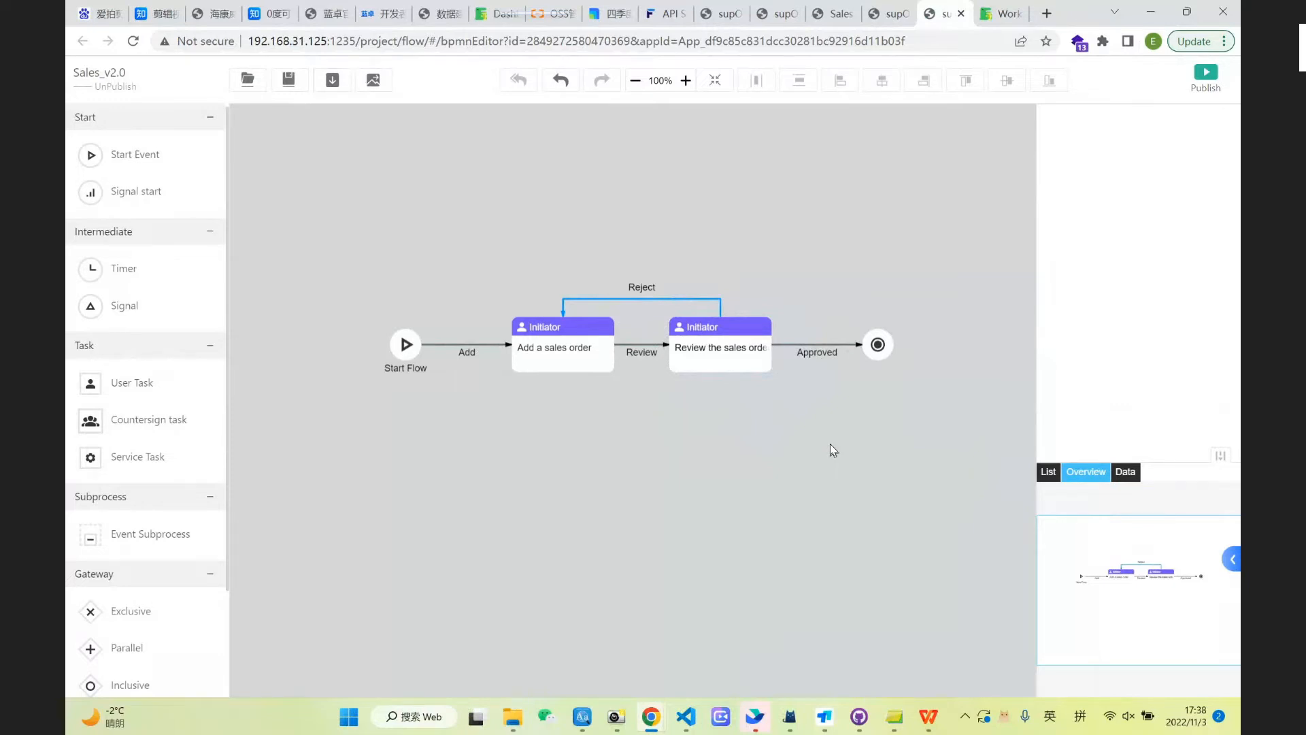
- Return to the Sales Order app and open its interface design to view the Add Order page
{"action": "left_click", "coordinate": [891, 15]}
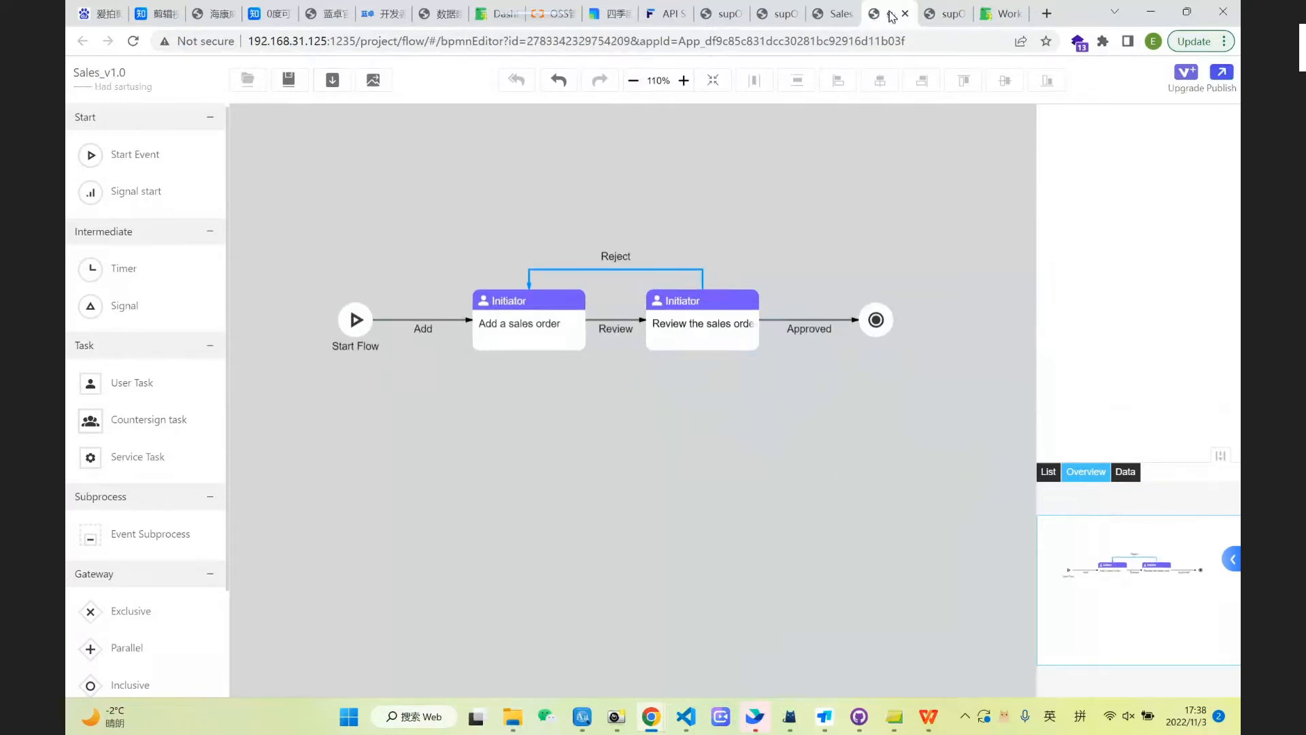
{"action": "left_click", "coordinate": [842, 14]}
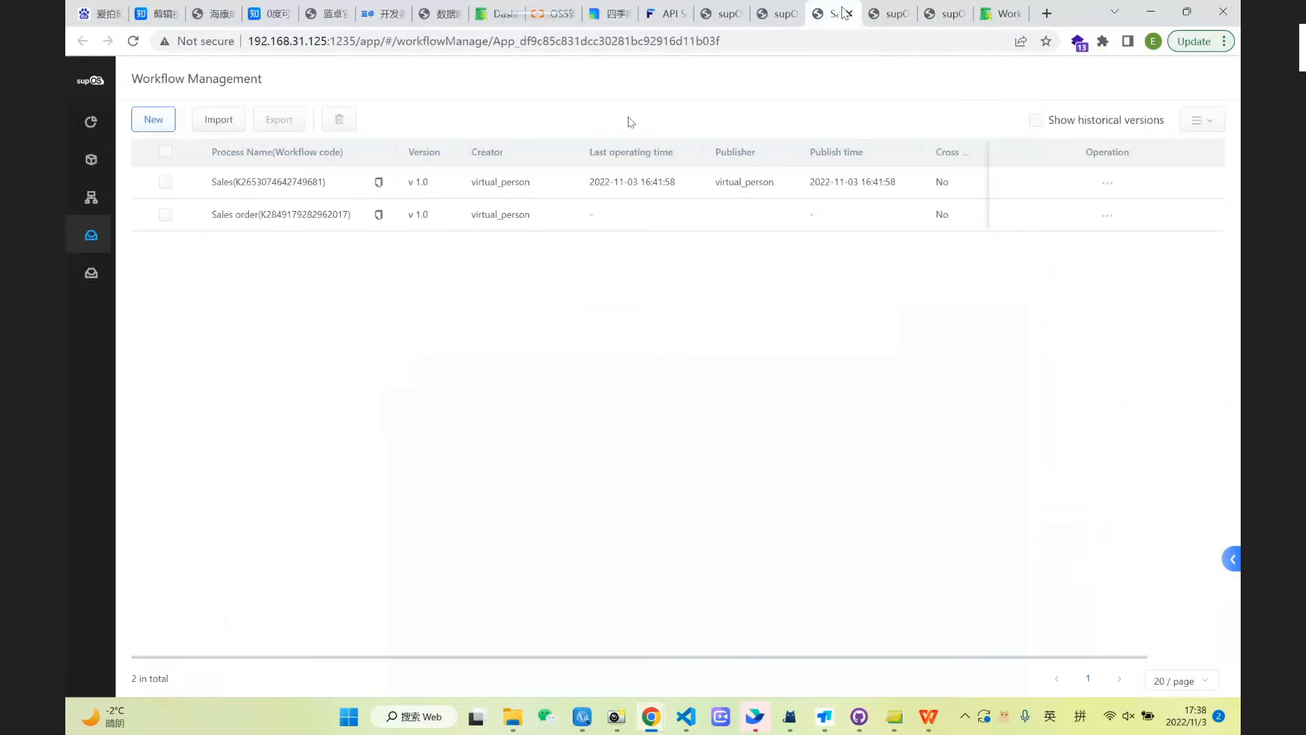
{"action": "mouse_move", "coordinate": [94, 200]}
{"action": "left_click", "coordinate": [151, 197]}
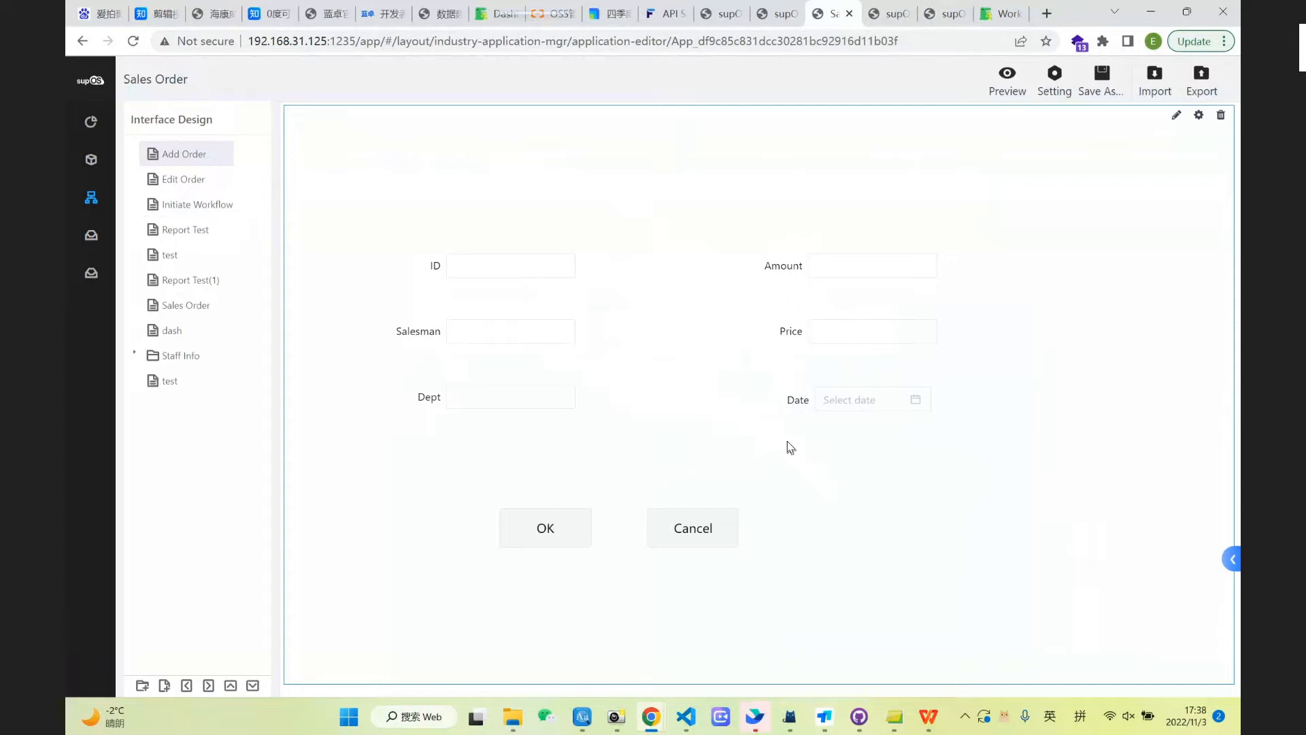
- Open the details of the Sales Order form template in Object Model Management and examine its own attributes
{"action": "left_click", "coordinate": [773, 13]}
{"action": "left_click", "coordinate": [723, 17]}
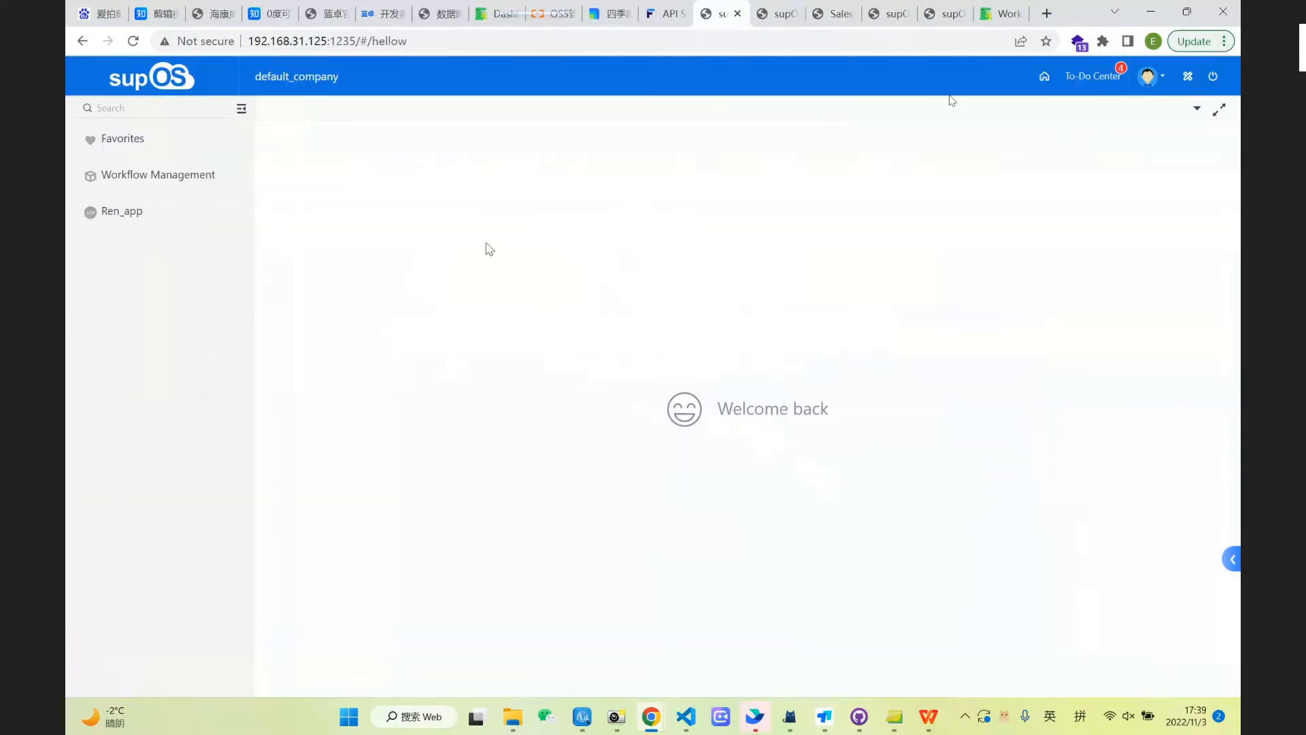
{"action": "left_click", "coordinate": [781, 20]}
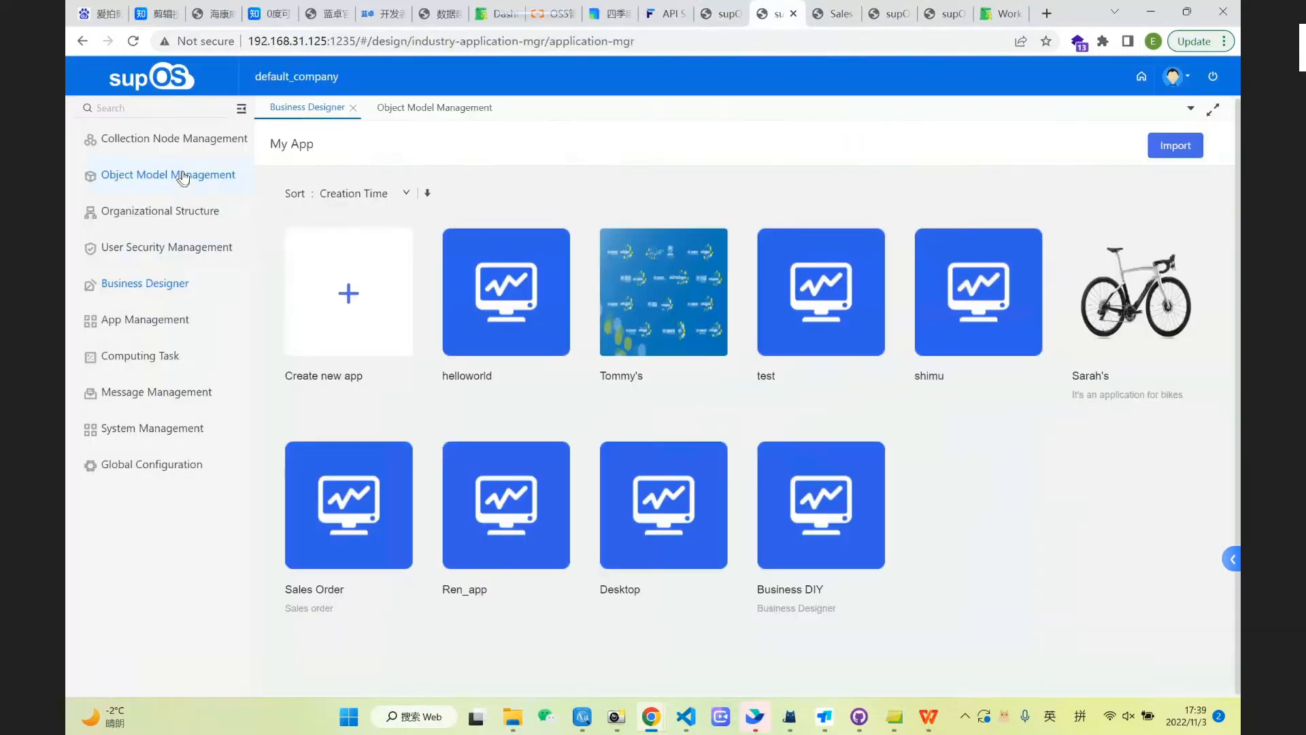
{"action": "left_click", "coordinate": [162, 175]}
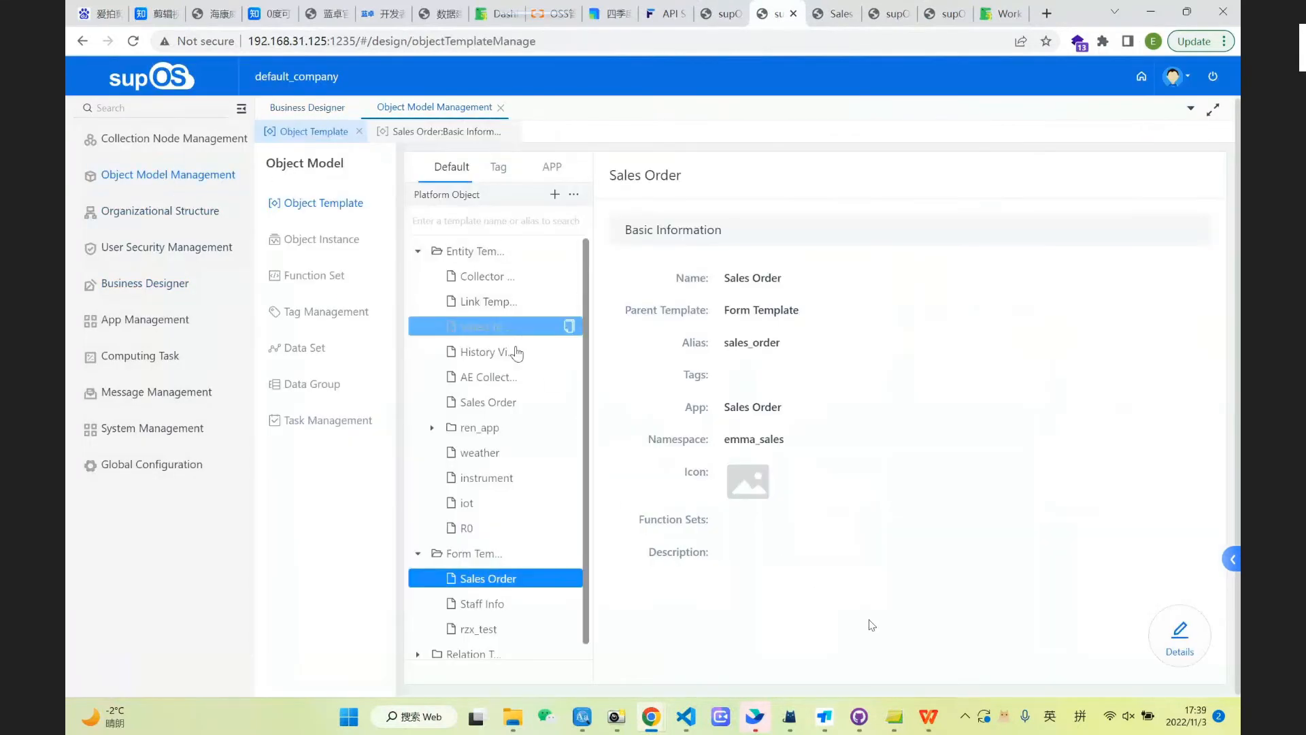
{"action": "left_click", "coordinate": [1171, 633]}
{"action": "left_click", "coordinate": [350, 253]}
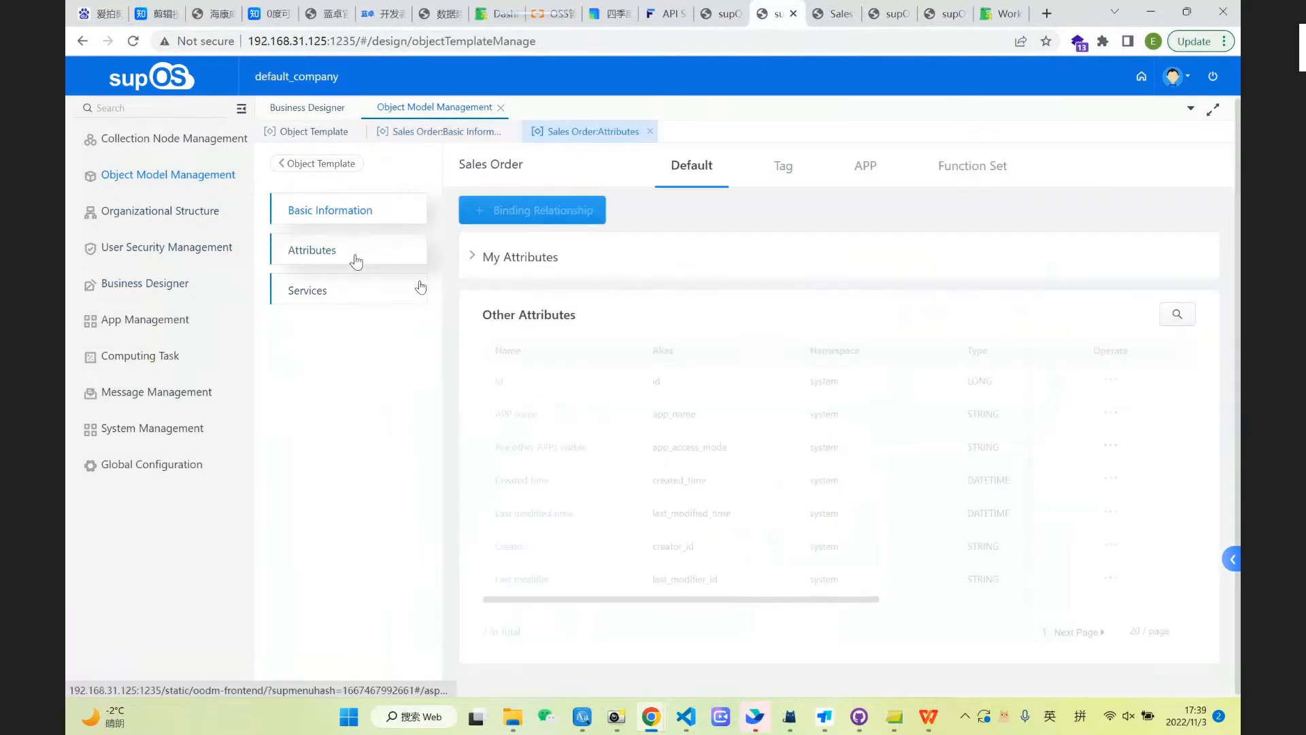
{"action": "left_click", "coordinate": [472, 262]}
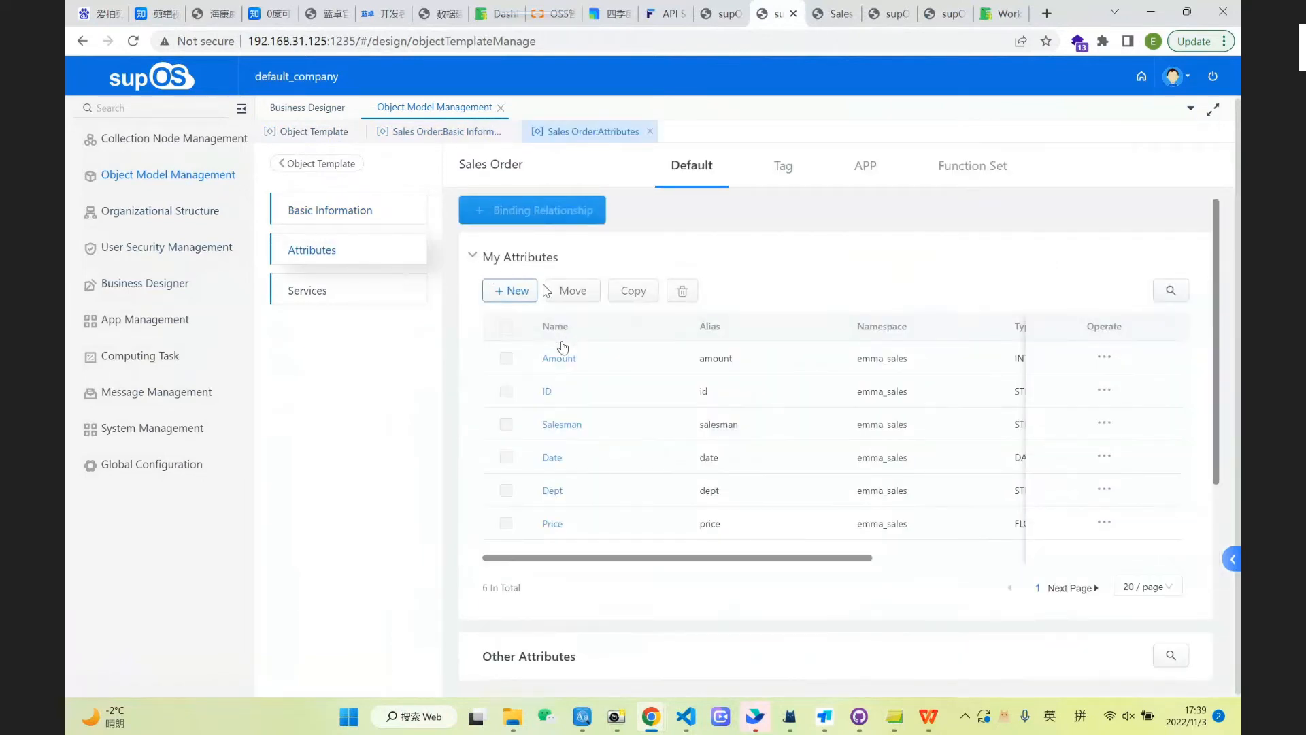
- Open the Add Order page of the Sales Order app for editing and check the ID field's component name
{"action": "left_click", "coordinate": [834, 13]}
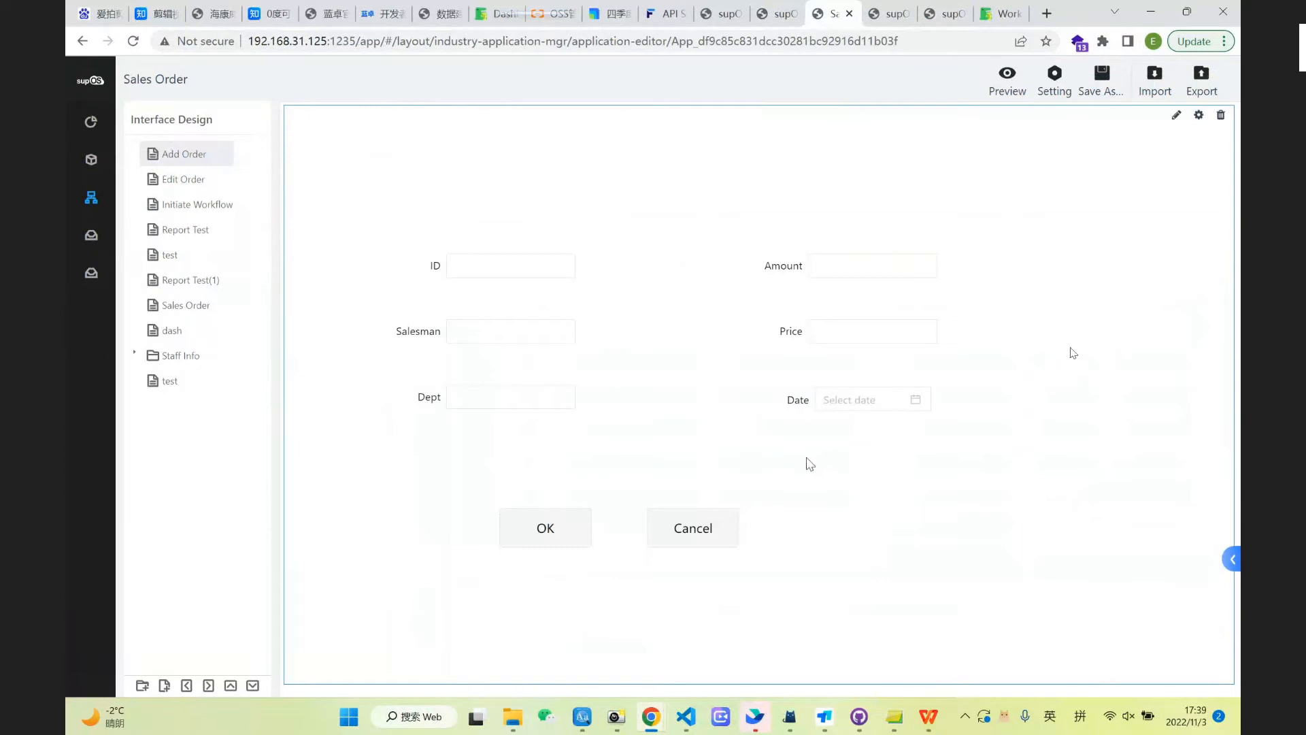
{"action": "double_click", "coordinate": [1076, 343]}
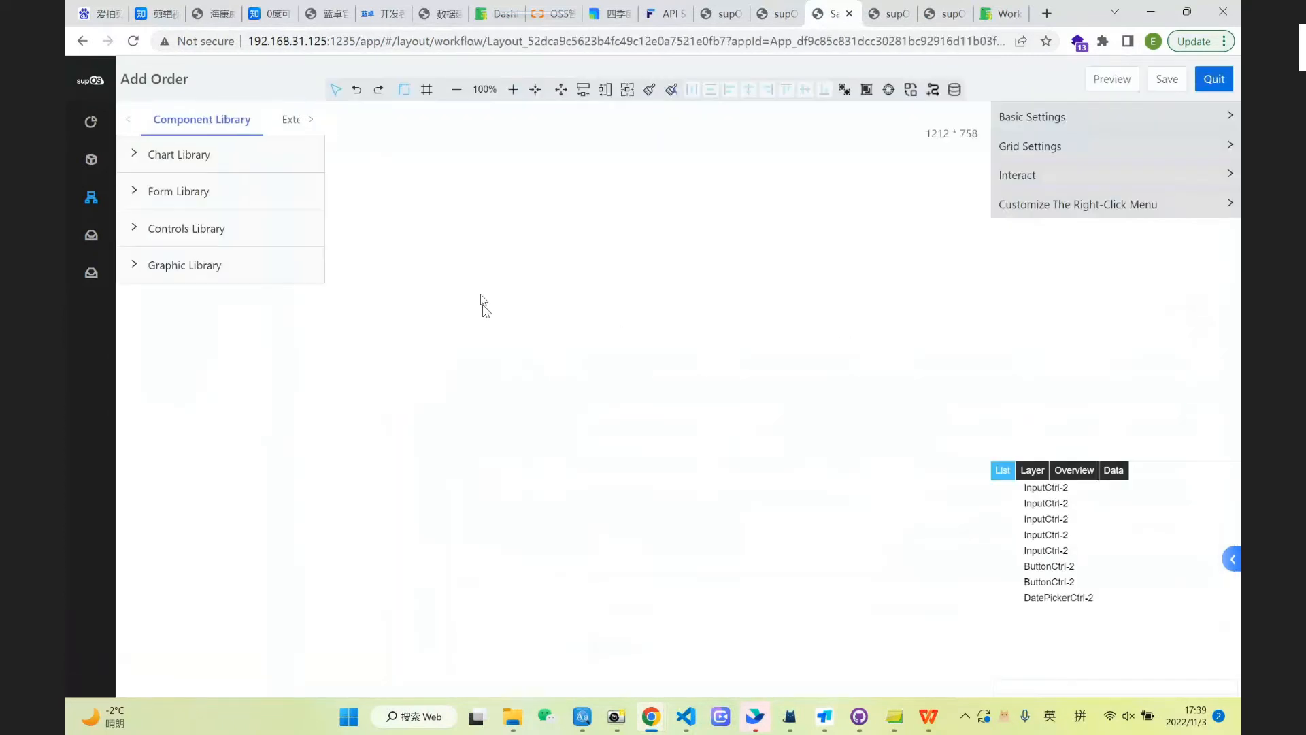
{"action": "left_click", "coordinate": [484, 316]}
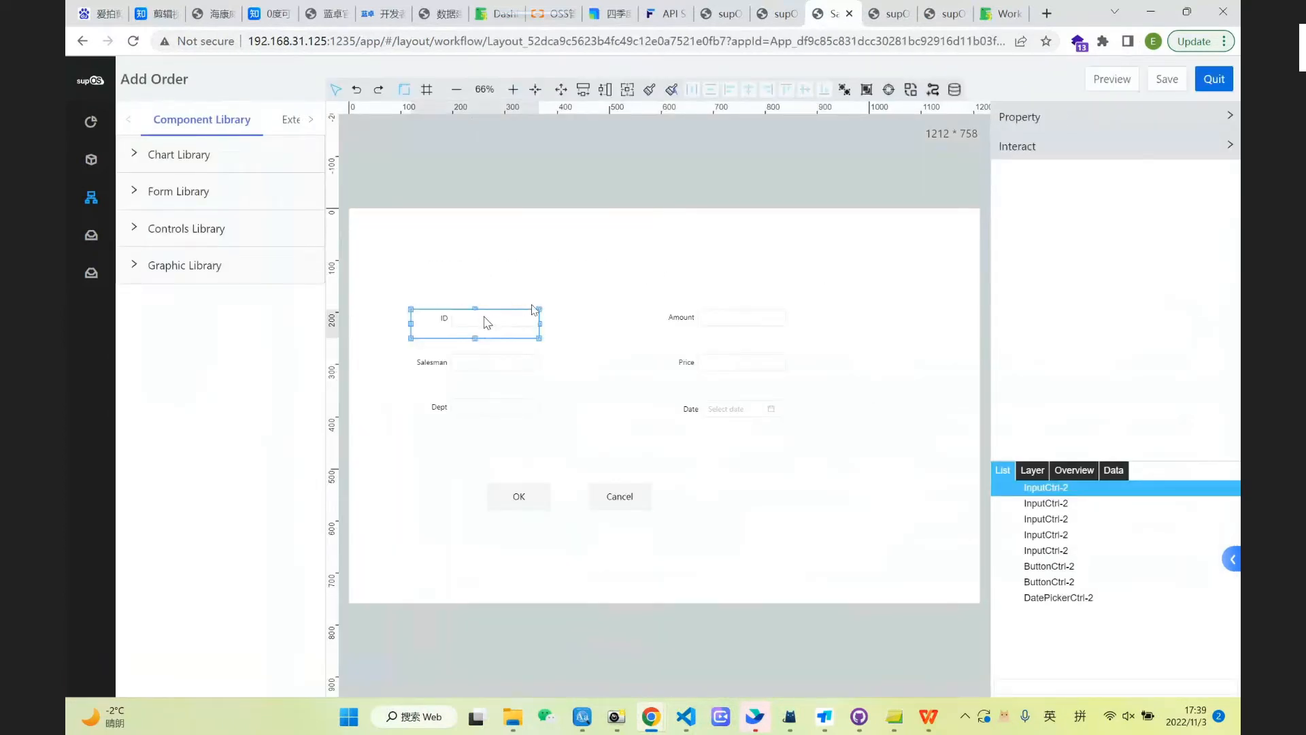
{"action": "left_click", "coordinate": [1053, 122]}
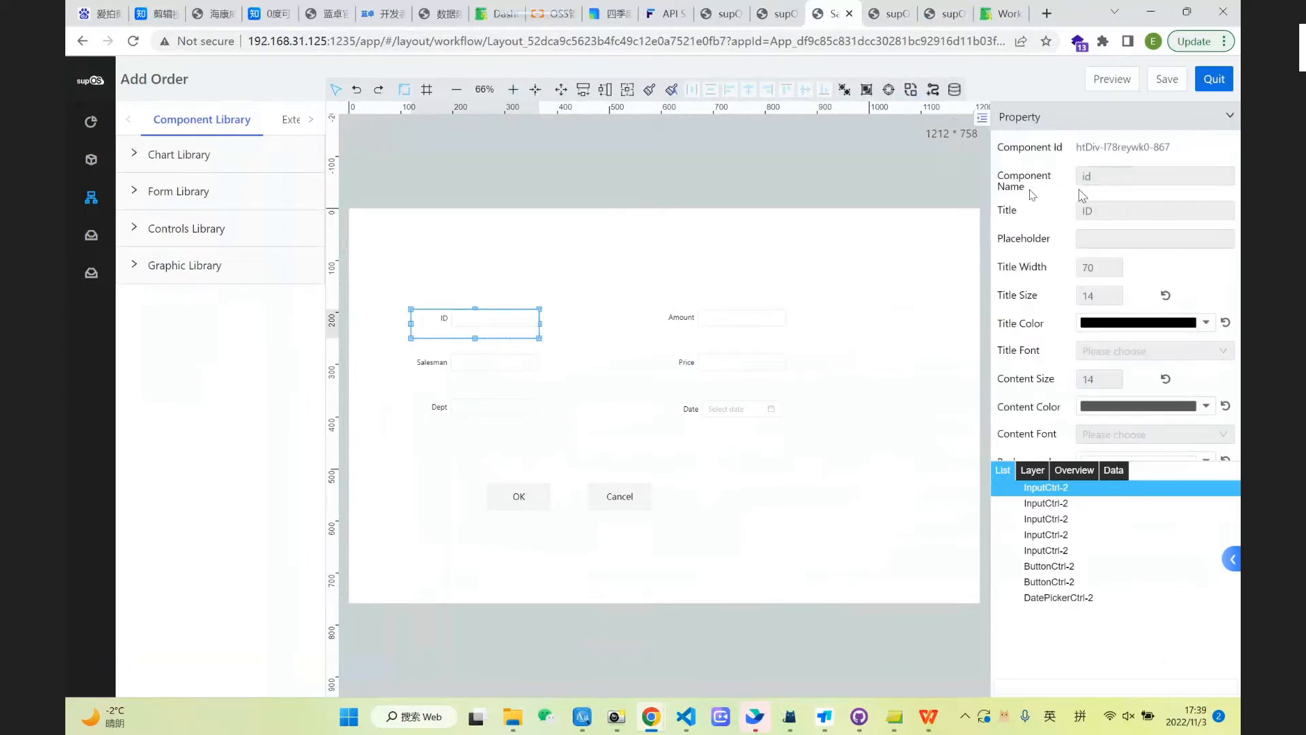
{"action": "left_click_drag", "start_coordinate": [1116, 176], "coordinate": [1067, 175]}
{"action": "left_click", "coordinate": [1143, 181]}
- Check the Amount, Price, Salesman, Dept and Date fields of the Add Order page, and save and close the page
{"action": "left_click", "coordinate": [712, 325]}
{"action": "left_click", "coordinate": [720, 364]}
{"action": "left_click", "coordinate": [519, 376]}
{"action": "left_click", "coordinate": [510, 407]}
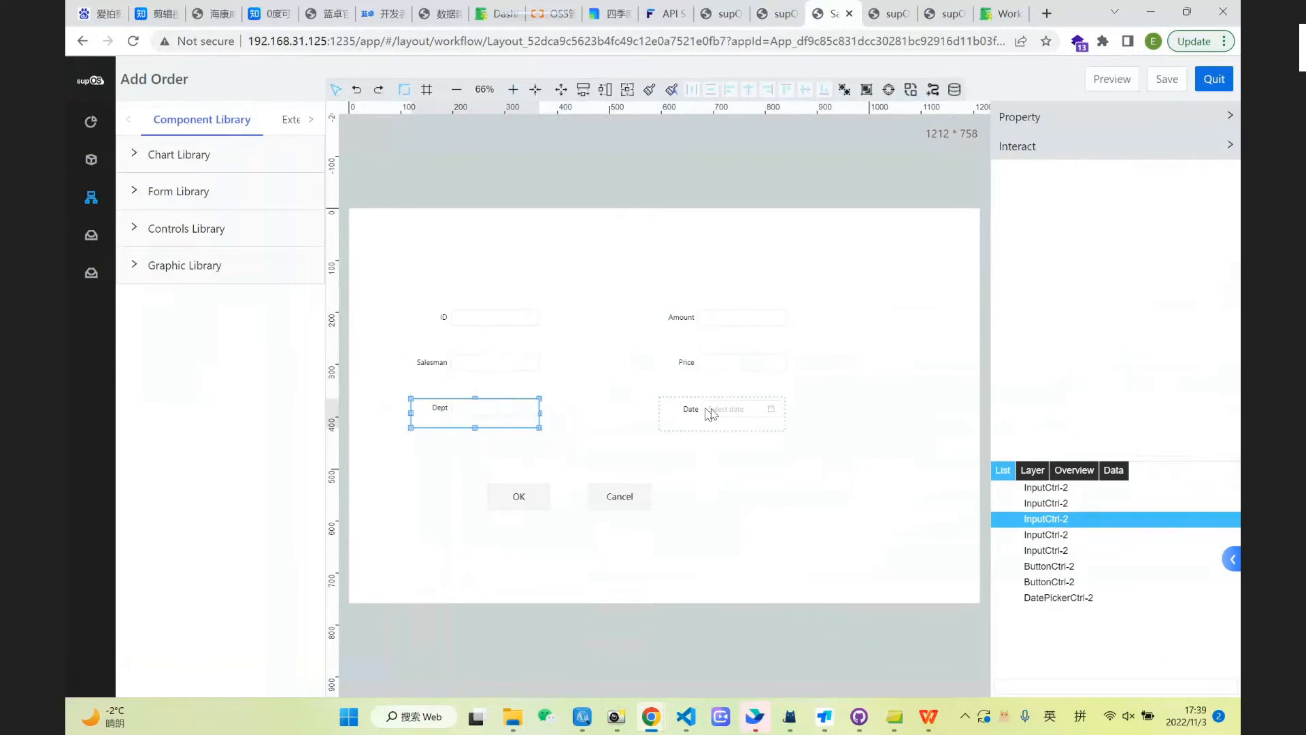
{"action": "left_click", "coordinate": [710, 412]}
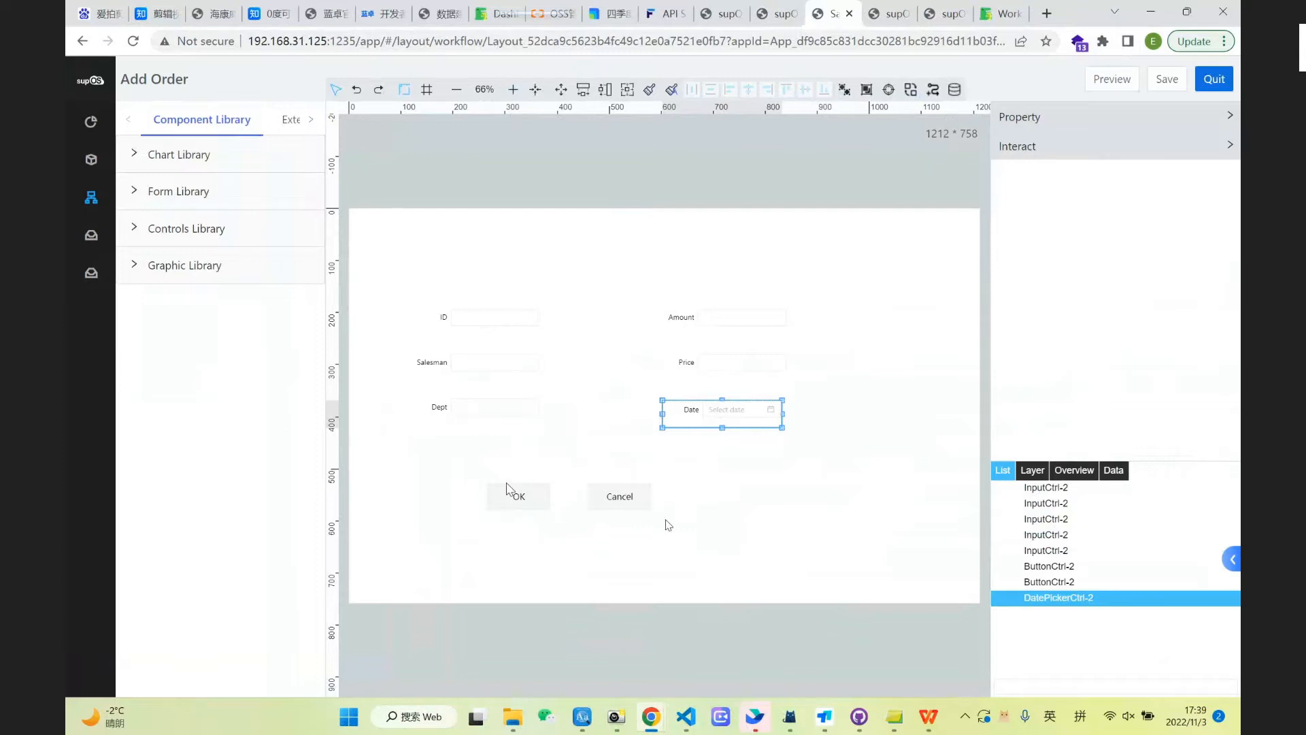
{"action": "left_click", "coordinate": [707, 509]}
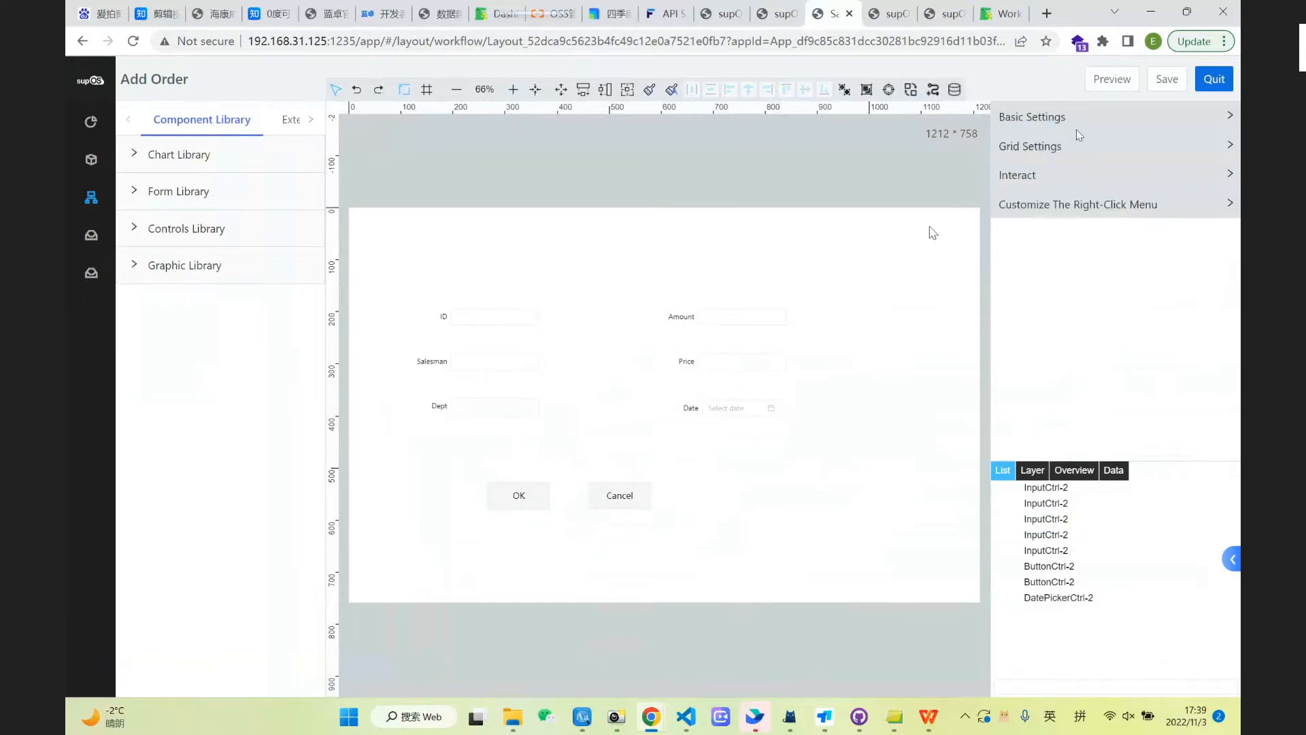
{"action": "left_click", "coordinate": [1163, 80]}
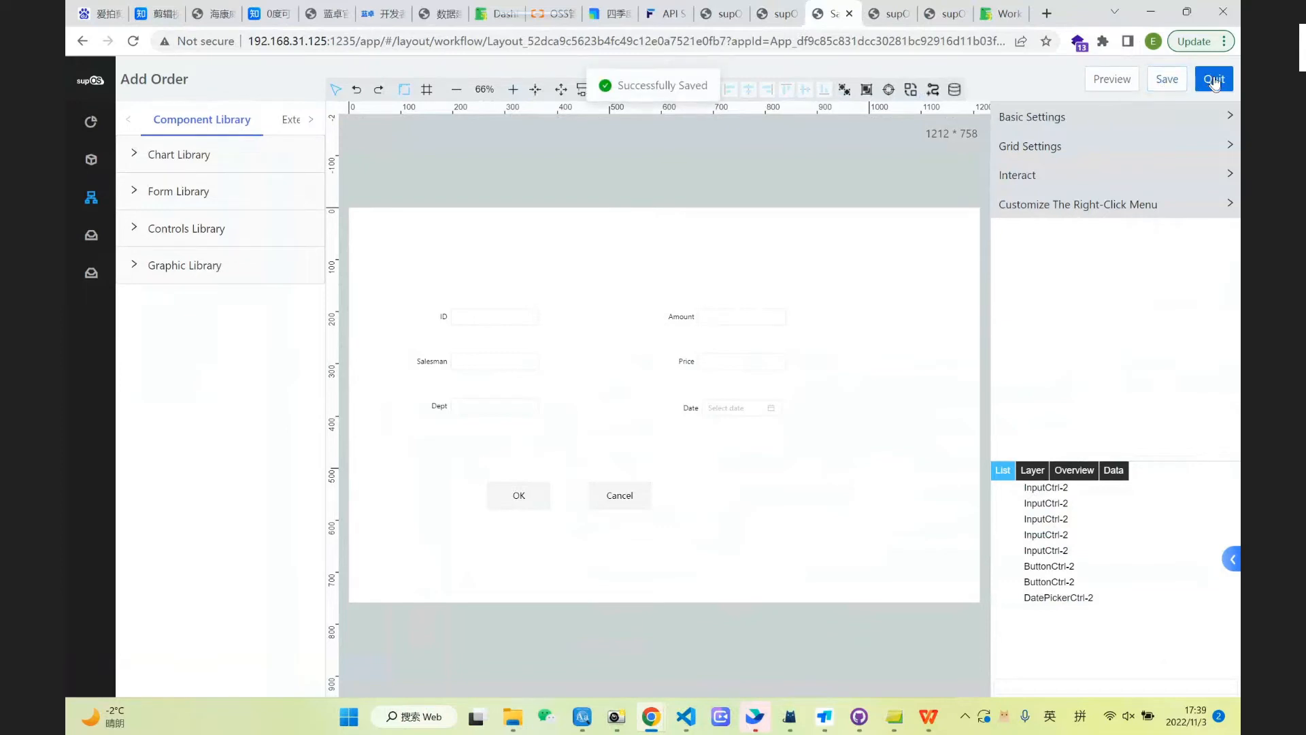
{"action": "left_click", "coordinate": [1214, 80]}
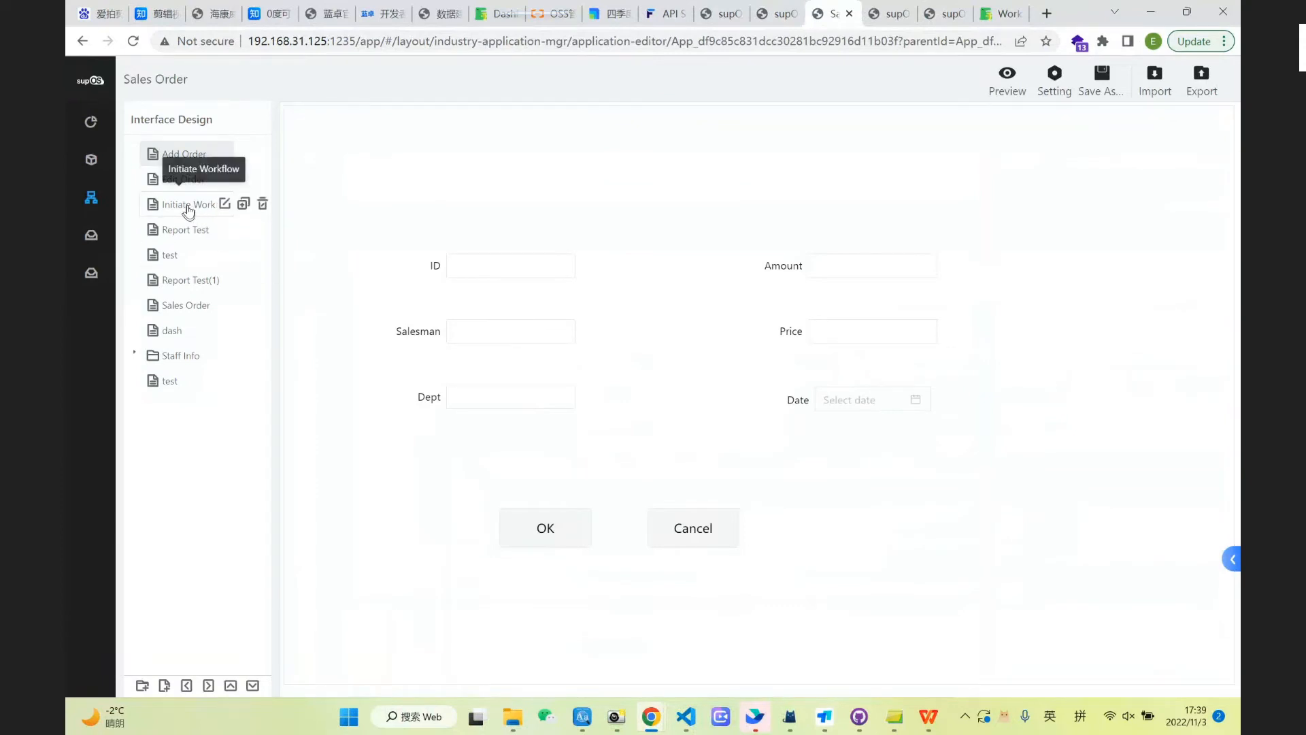
- Open the Initiate Workflow page for editing, view its Add Order button and to-do table, and list the Controls Library components
{"action": "left_click", "coordinate": [188, 207]}
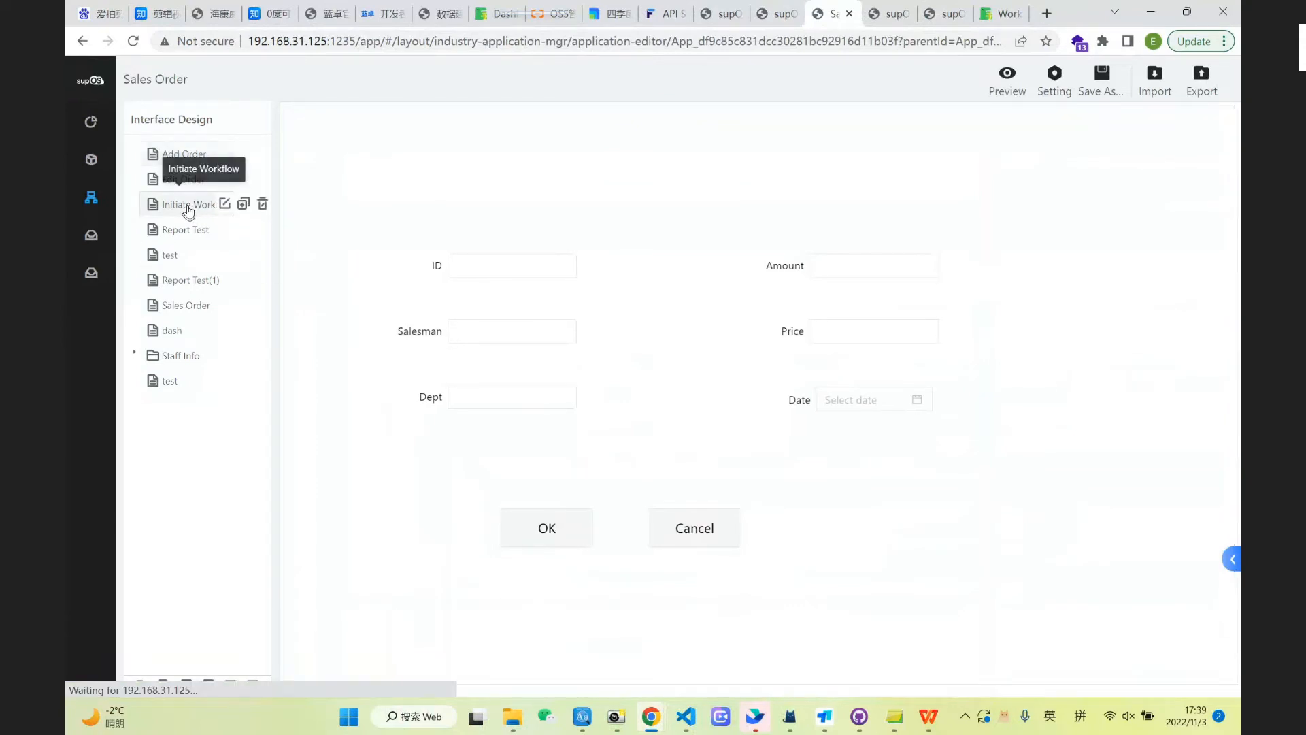
{"action": "double_click", "coordinate": [1022, 334]}
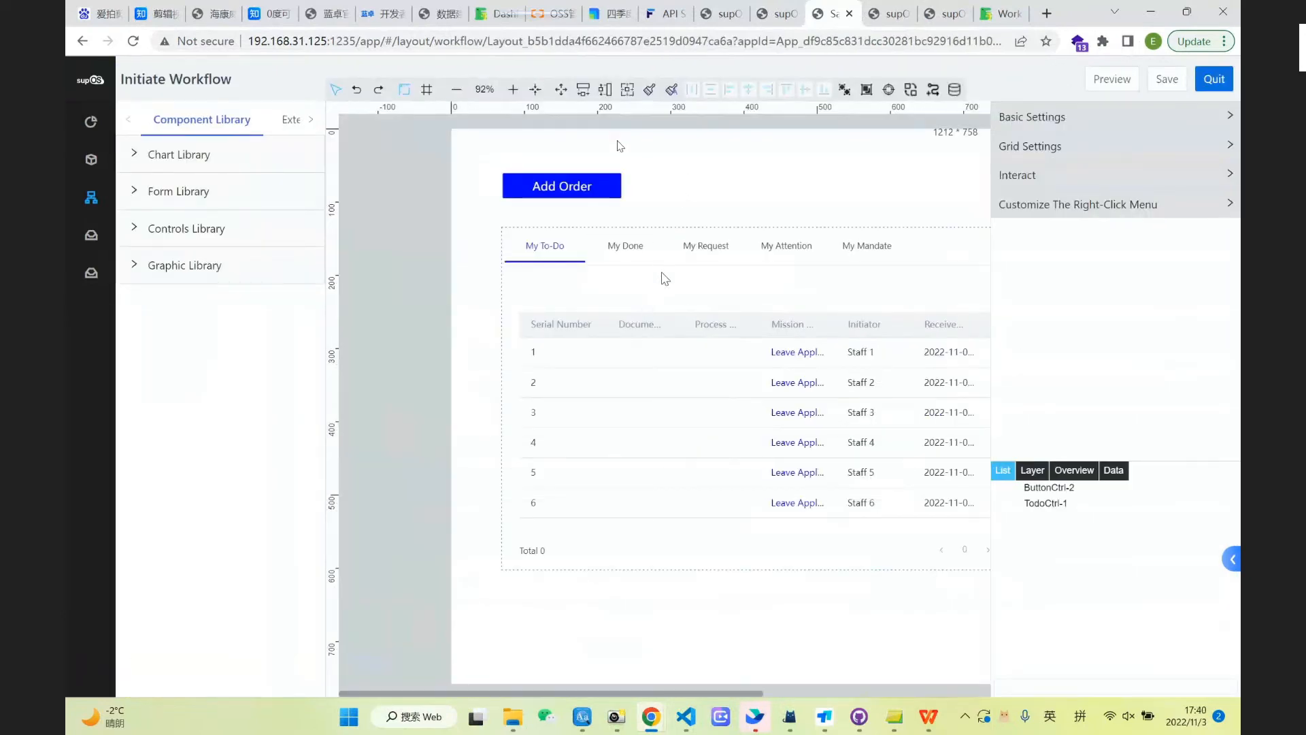
{"action": "left_click_drag", "start_coordinate": [706, 693], "coordinate": [802, 693]}
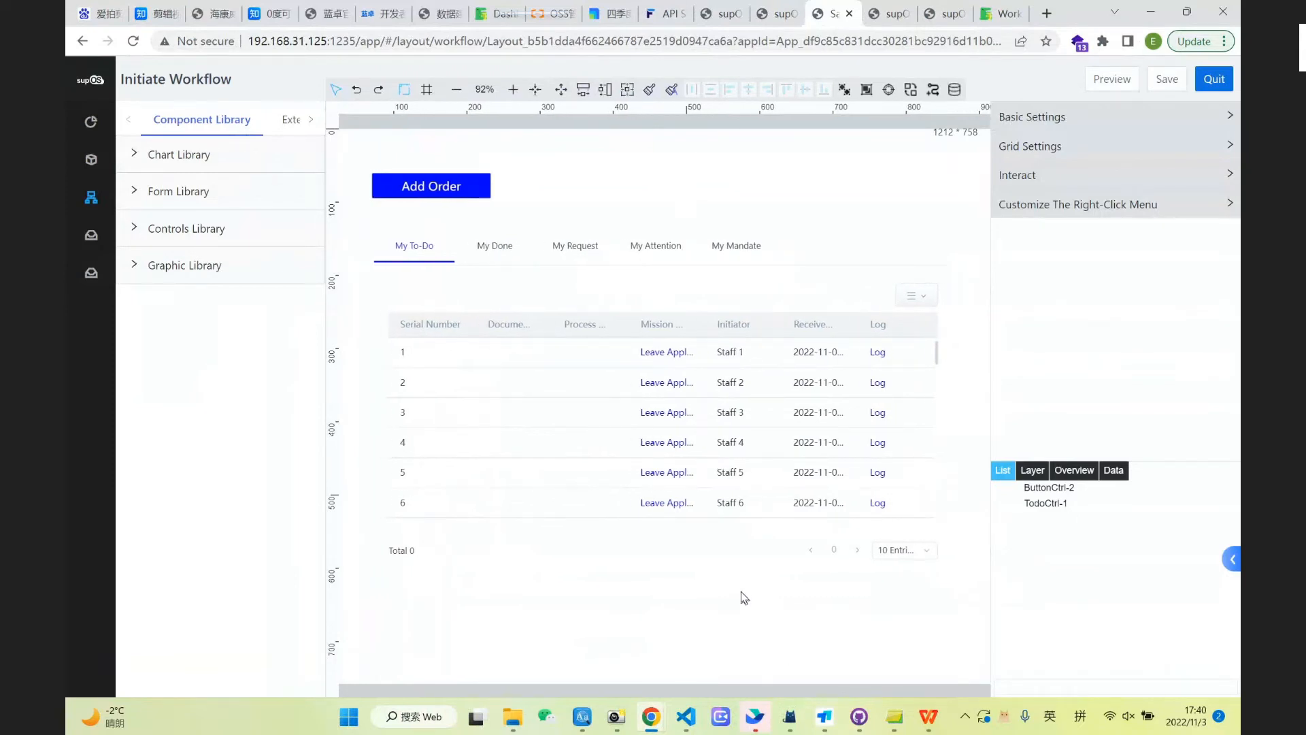
{"action": "left_click", "coordinate": [230, 240]}
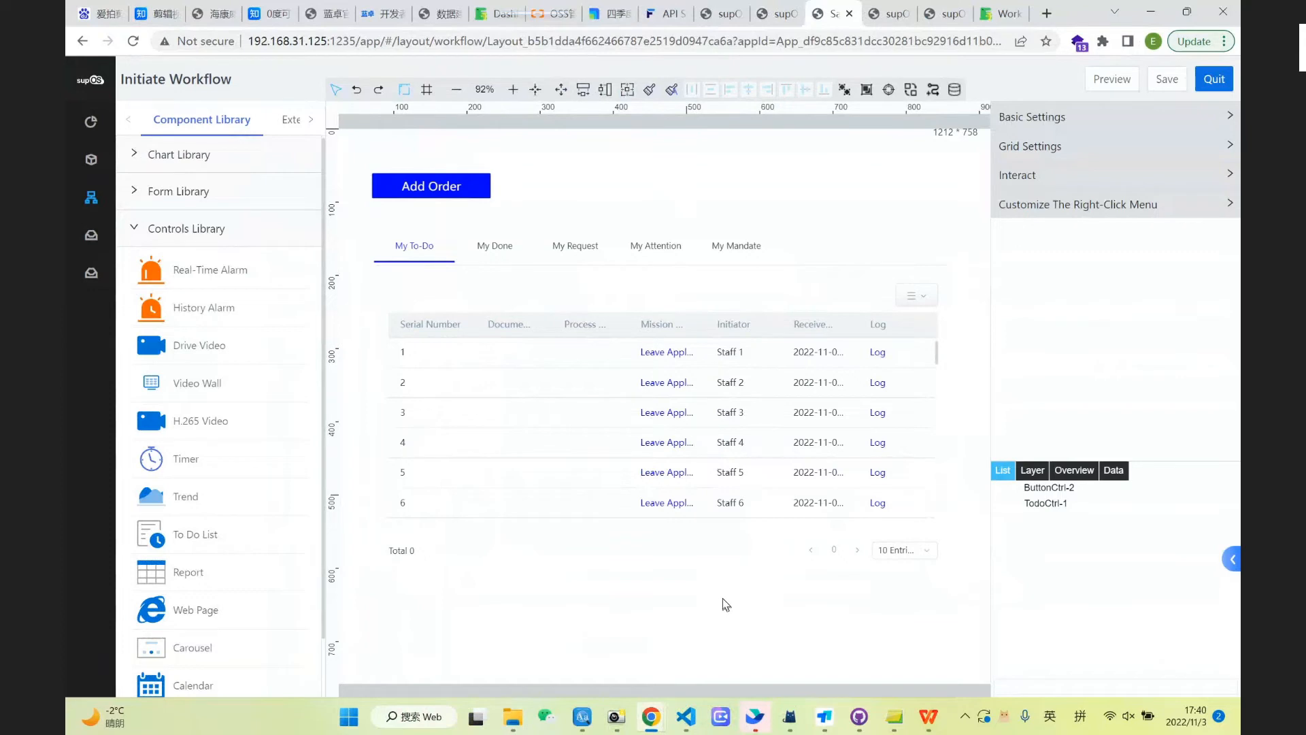
- Check the Add Order button's click event, including its New Window position and Sales workflow choice, and finish the event editing
{"action": "left_click", "coordinate": [454, 189]}
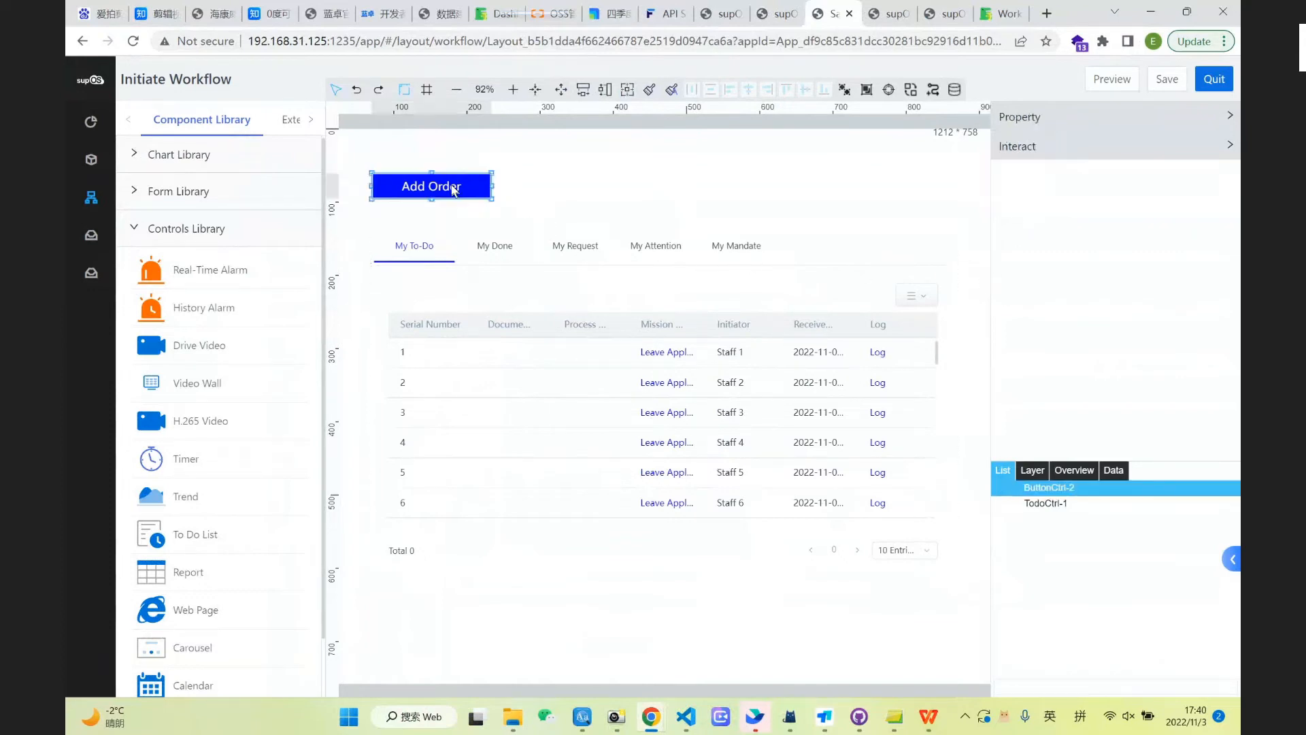
{"action": "left_click", "coordinate": [1108, 156]}
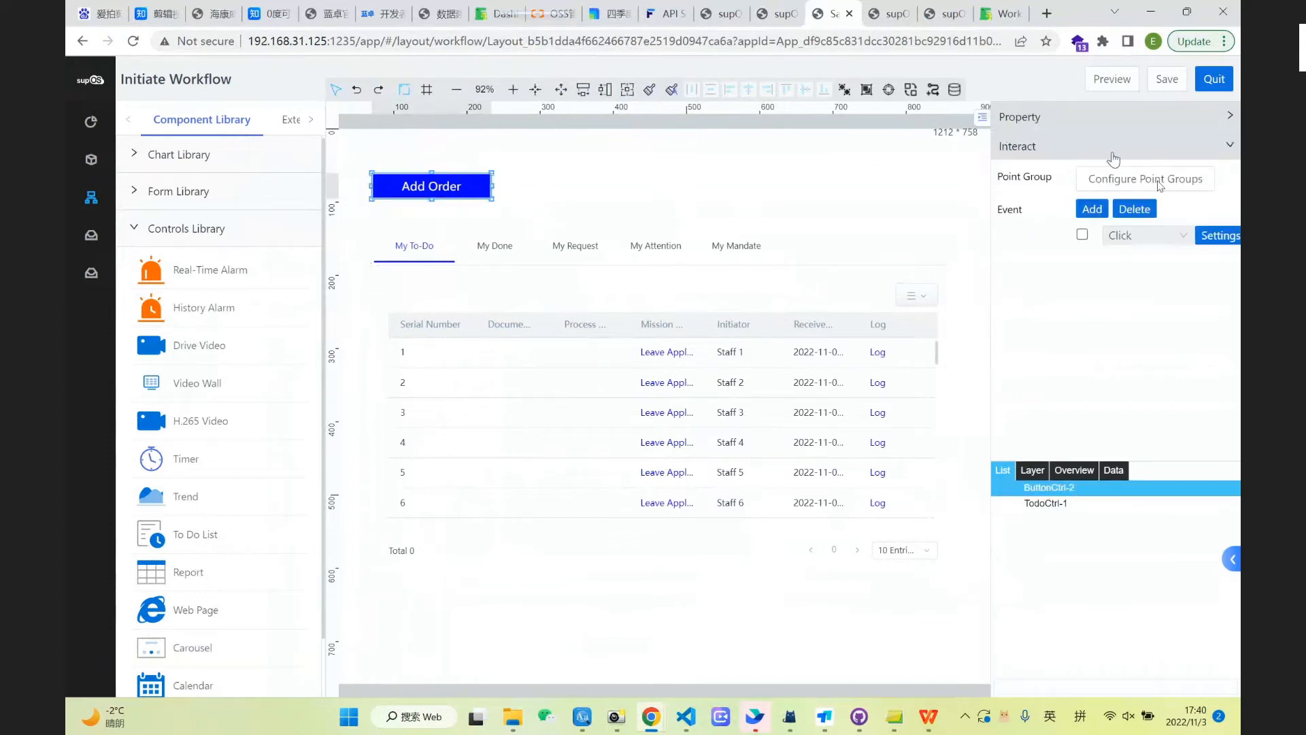
{"action": "left_click", "coordinate": [1219, 236]}
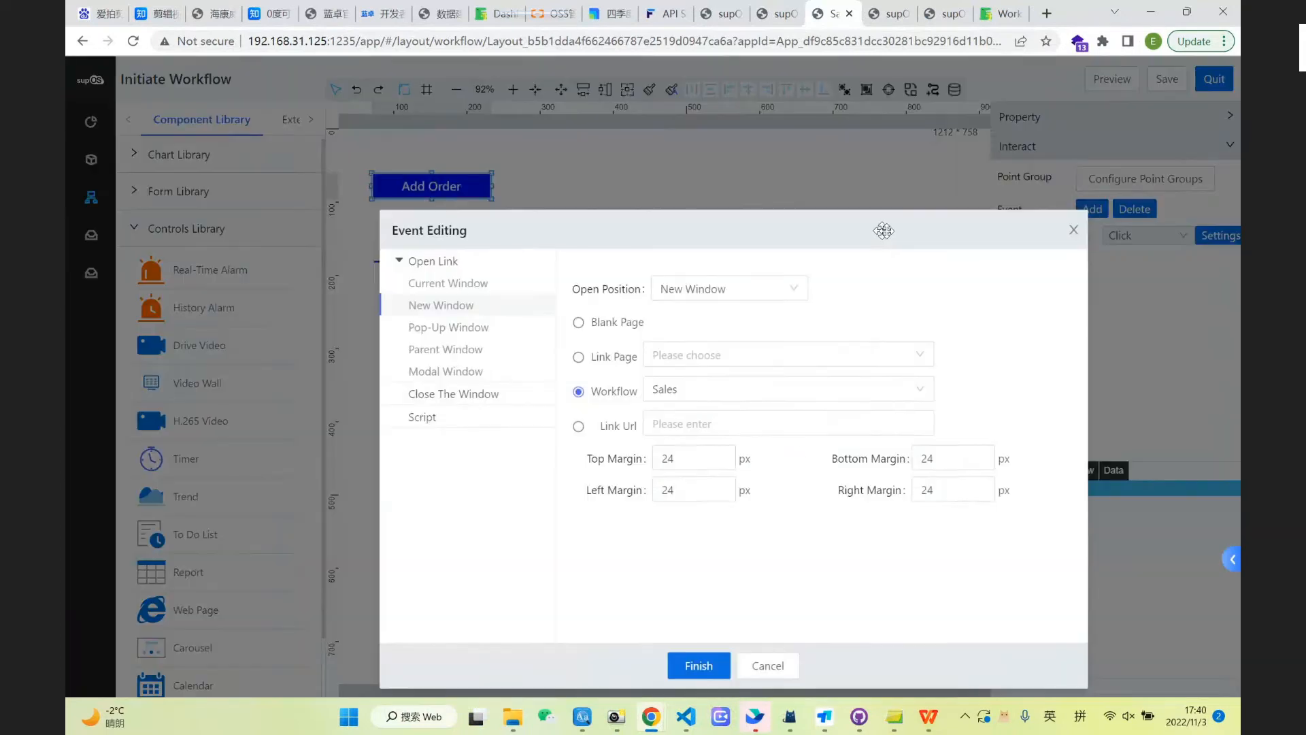
{"action": "left_click_drag", "start_coordinate": [896, 226], "coordinate": [902, 238]}
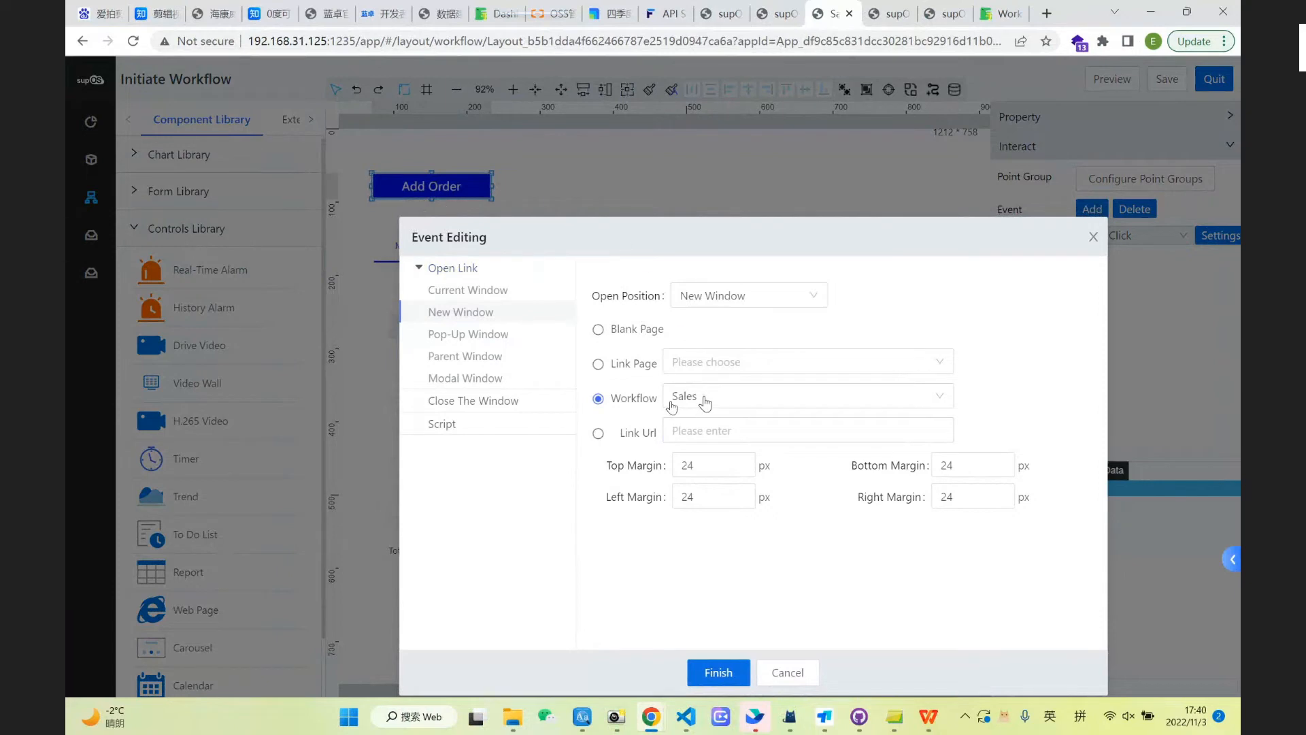
{"action": "left_click", "coordinate": [733, 403]}
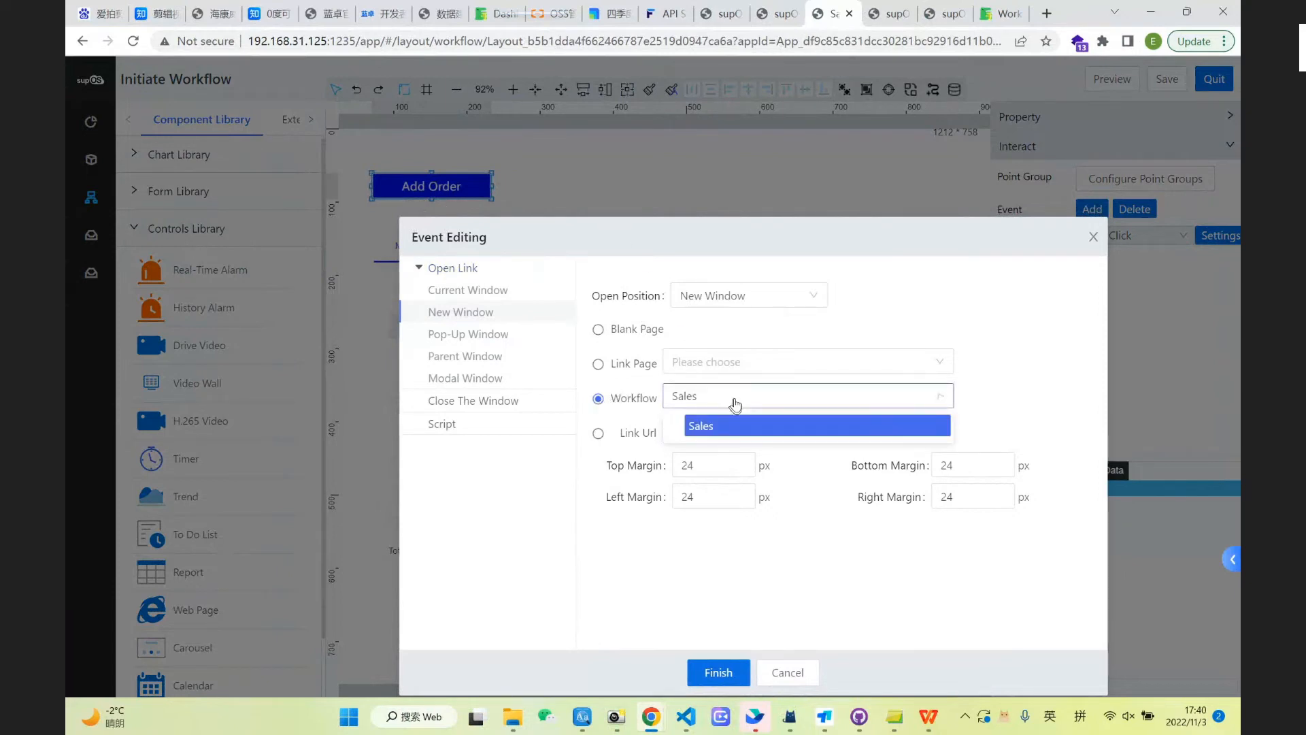
{"action": "left_click", "coordinate": [735, 404]}
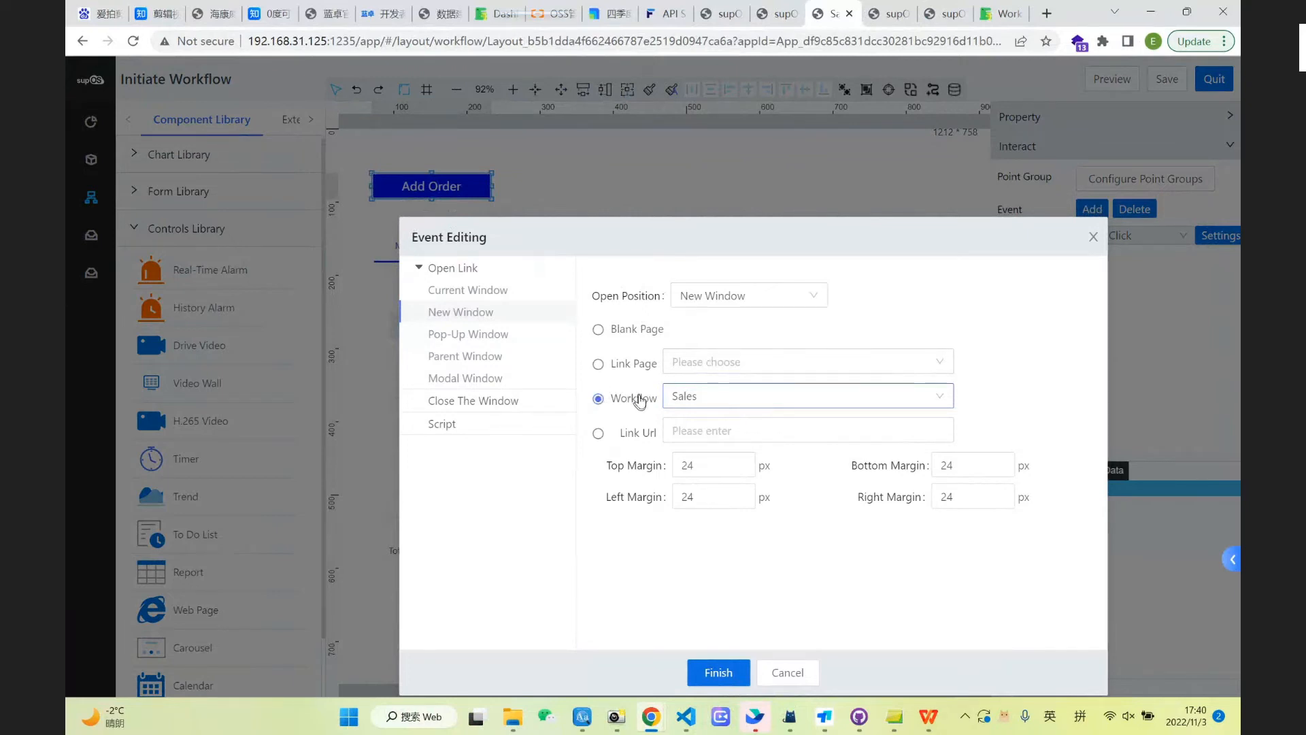
{"action": "left_click", "coordinate": [730, 674]}
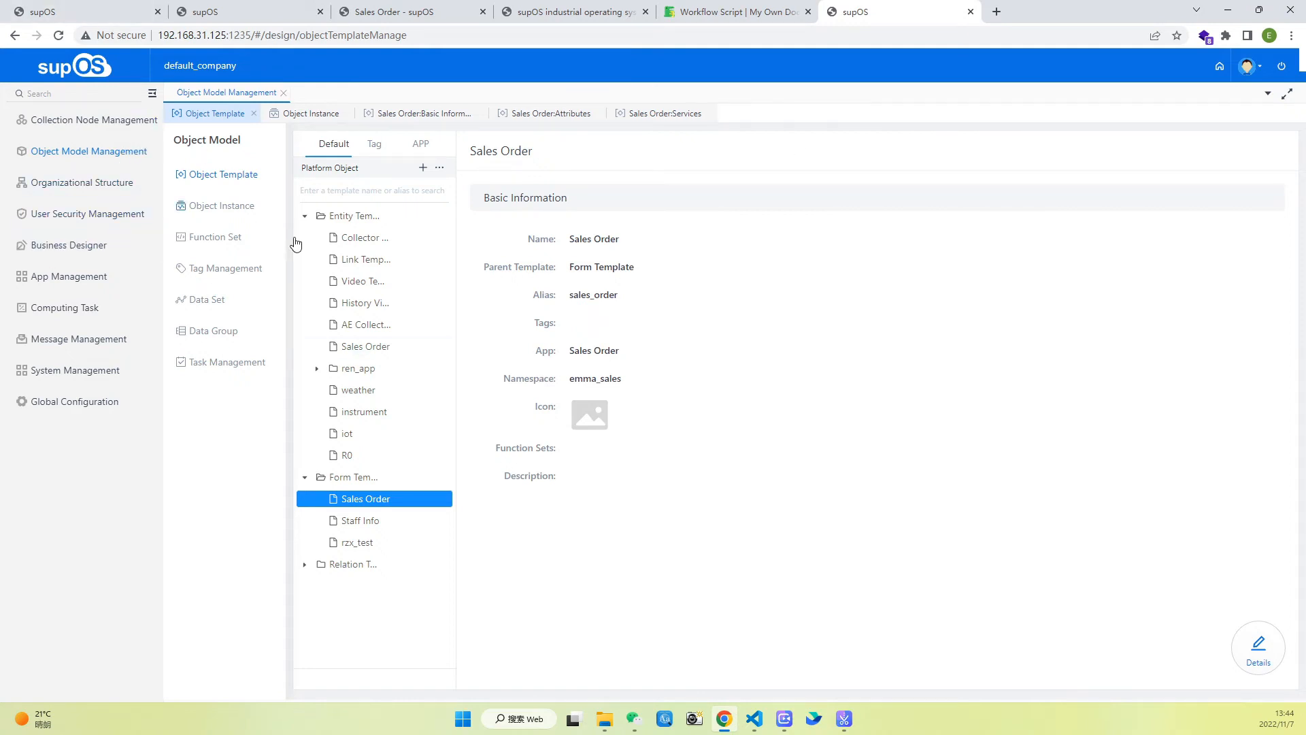
- Open the sales3 service of the Sales Order form template and view its service information and input parameters
{"action": "left_click", "coordinate": [1252, 650]}
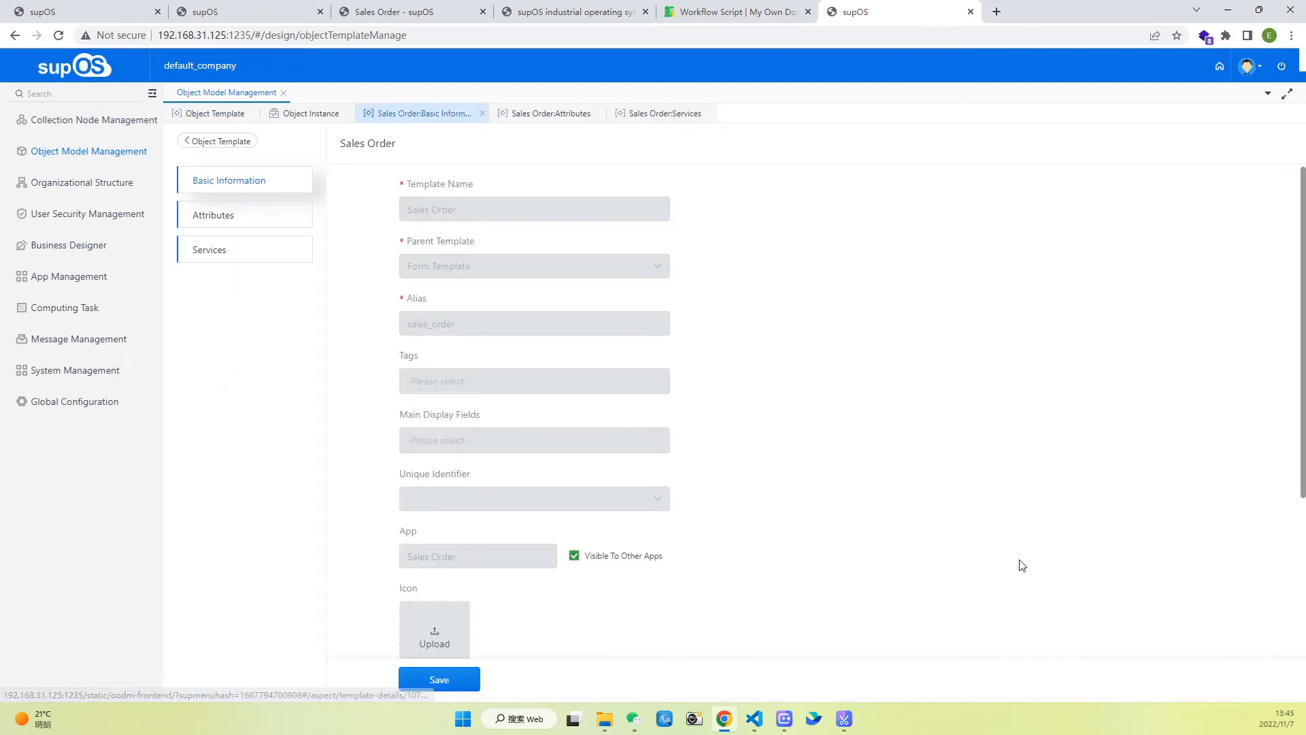
{"action": "left_click", "coordinate": [233, 254]}
{"action": "left_click", "coordinate": [518, 680]}
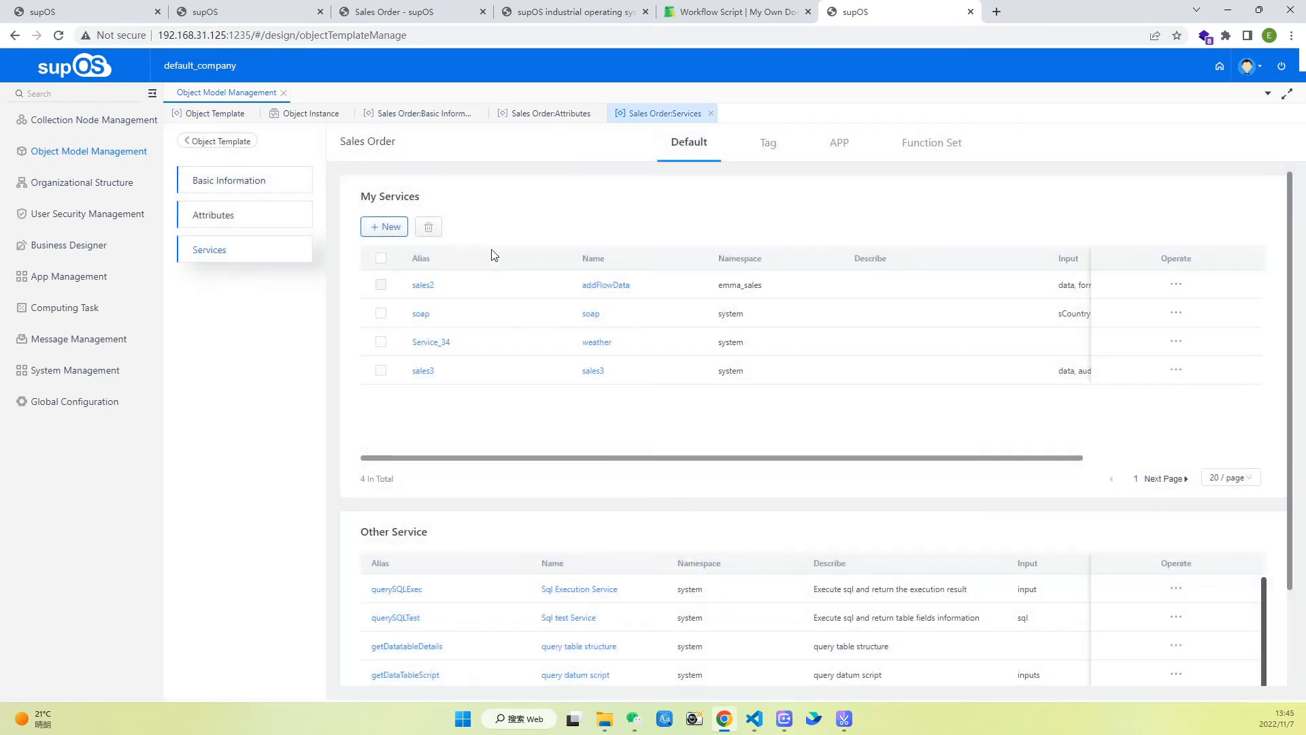
{"action": "left_click", "coordinate": [422, 372]}
{"action": "scroll", "coordinate": [895, 269], "scroll_direction": "down", "scroll_amount": 2}
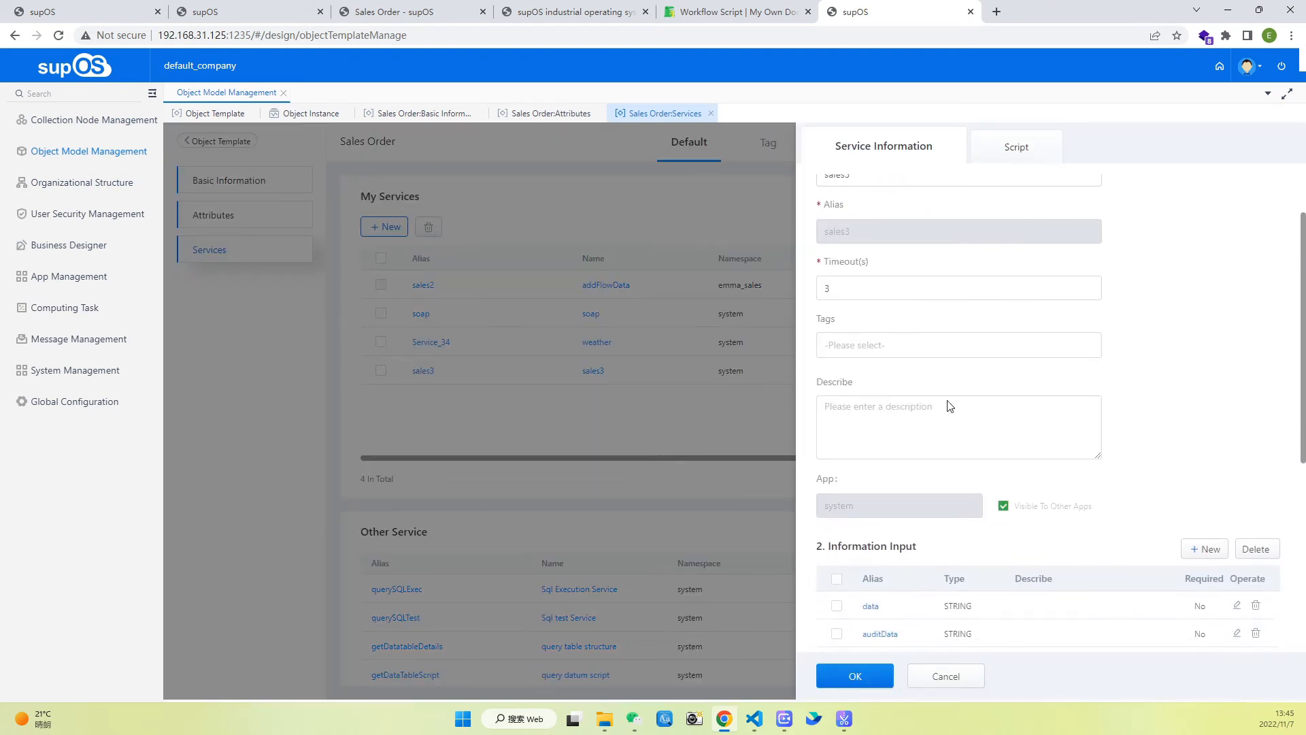
{"action": "scroll", "coordinate": [950, 406], "scroll_direction": "down", "scroll_amount": 2}
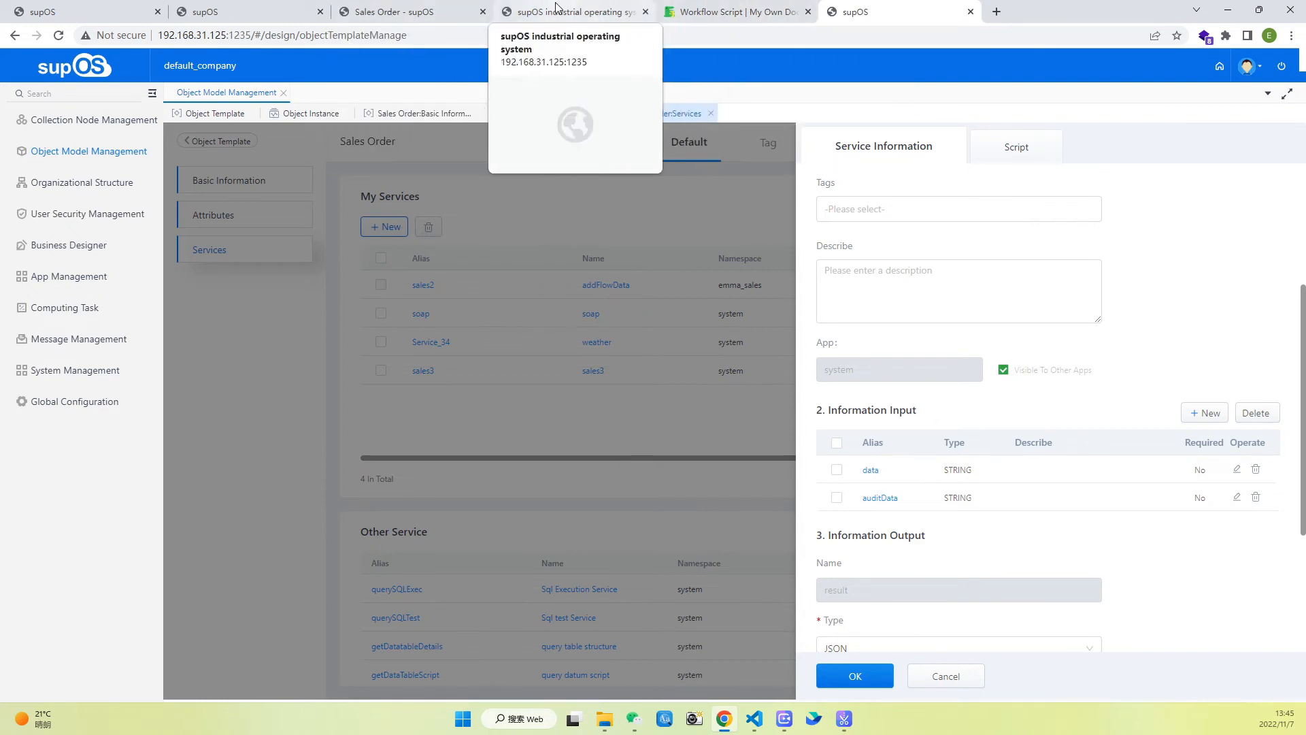
- Read the Workflow Script documentation on the data, auditData and flowData input parameters, including the reject parameter of auditData
{"action": "left_click", "coordinate": [743, 10]}
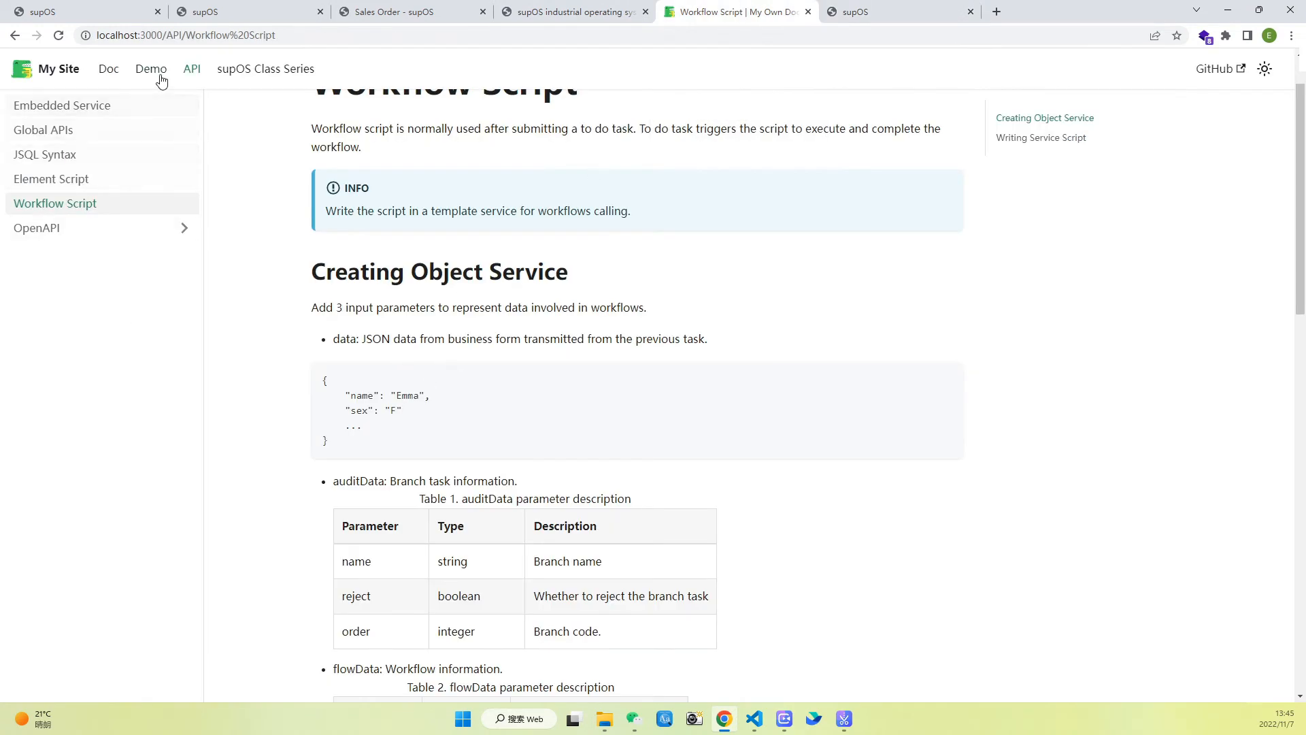
{"action": "scroll", "coordinate": [409, 248], "scroll_direction": "up", "scroll_amount": 1}
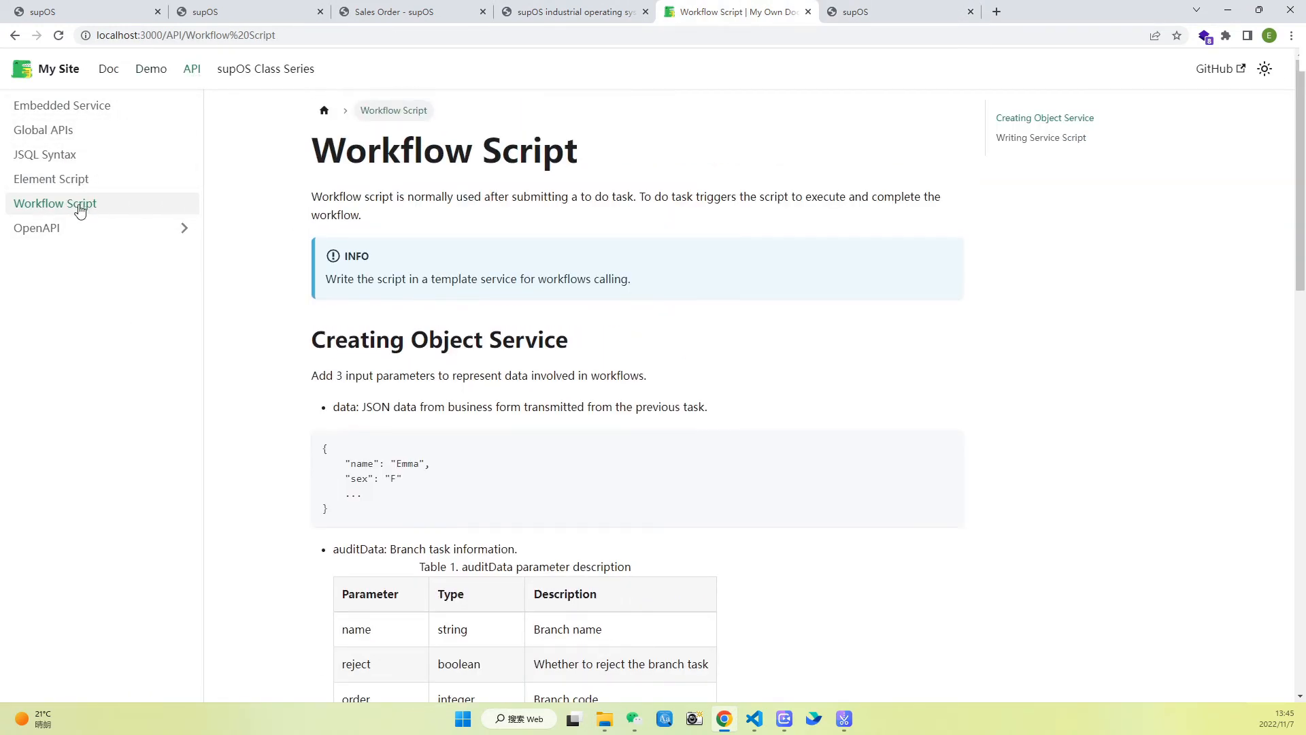
{"action": "scroll", "coordinate": [688, 383], "scroll_direction": "down", "scroll_amount": 1}
{"action": "scroll", "coordinate": [687, 383], "scroll_direction": "down", "scroll_amount": 3}
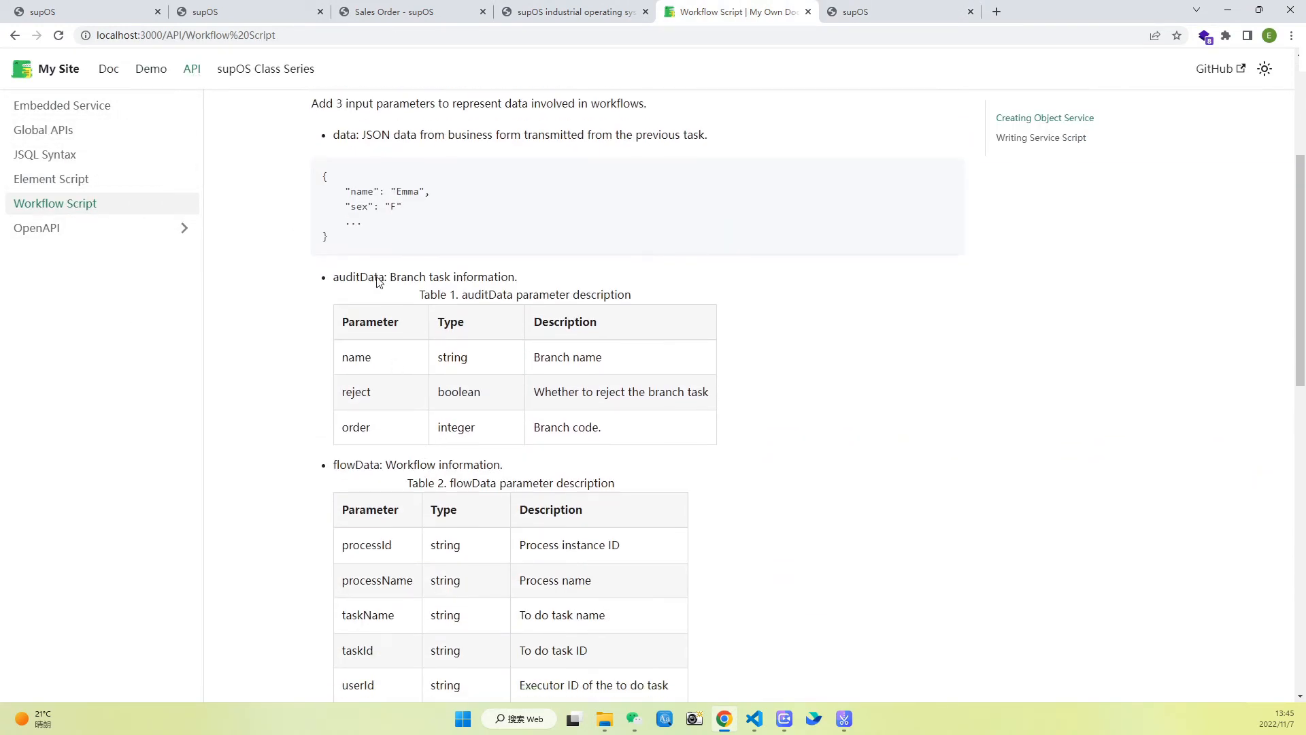
{"action": "scroll", "coordinate": [405, 553], "scroll_direction": "down", "scroll_amount": 1}
{"action": "scroll", "coordinate": [585, 534], "scroll_direction": "down", "scroll_amount": 4}
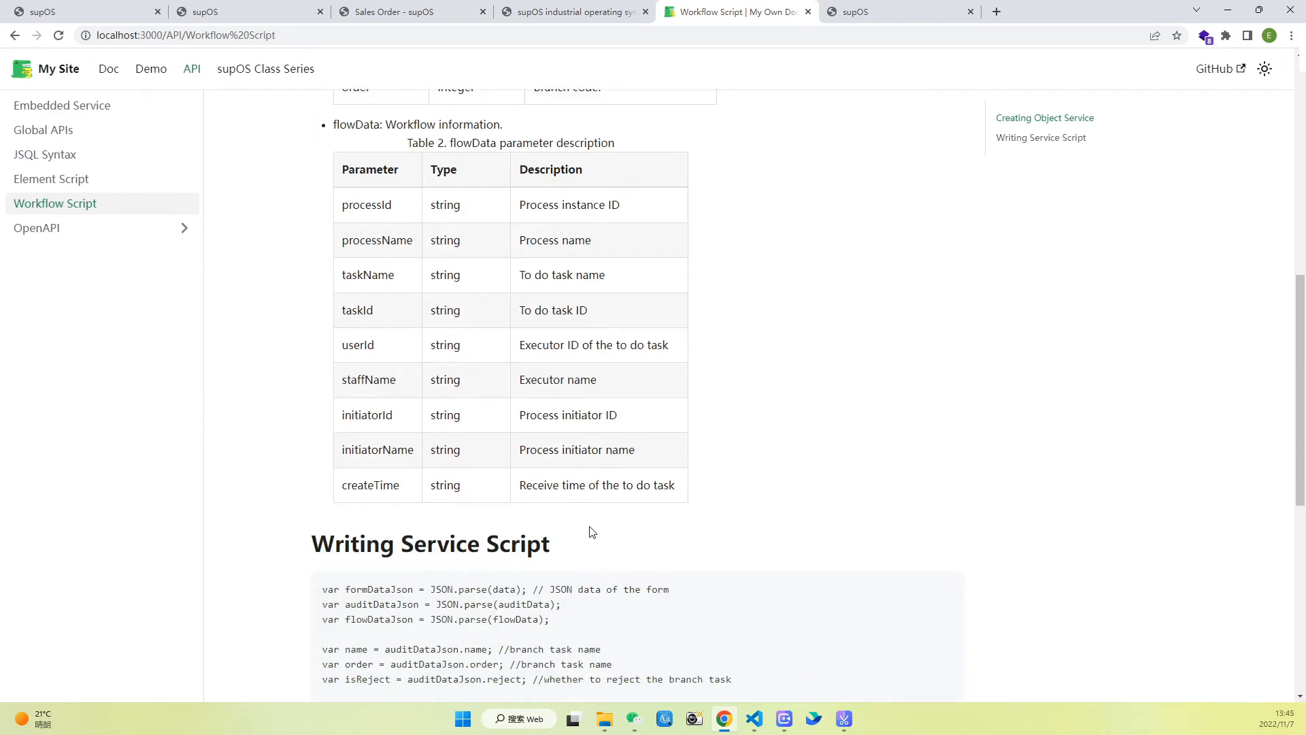
{"action": "scroll", "coordinate": [465, 485], "scroll_direction": "up", "scroll_amount": 3}
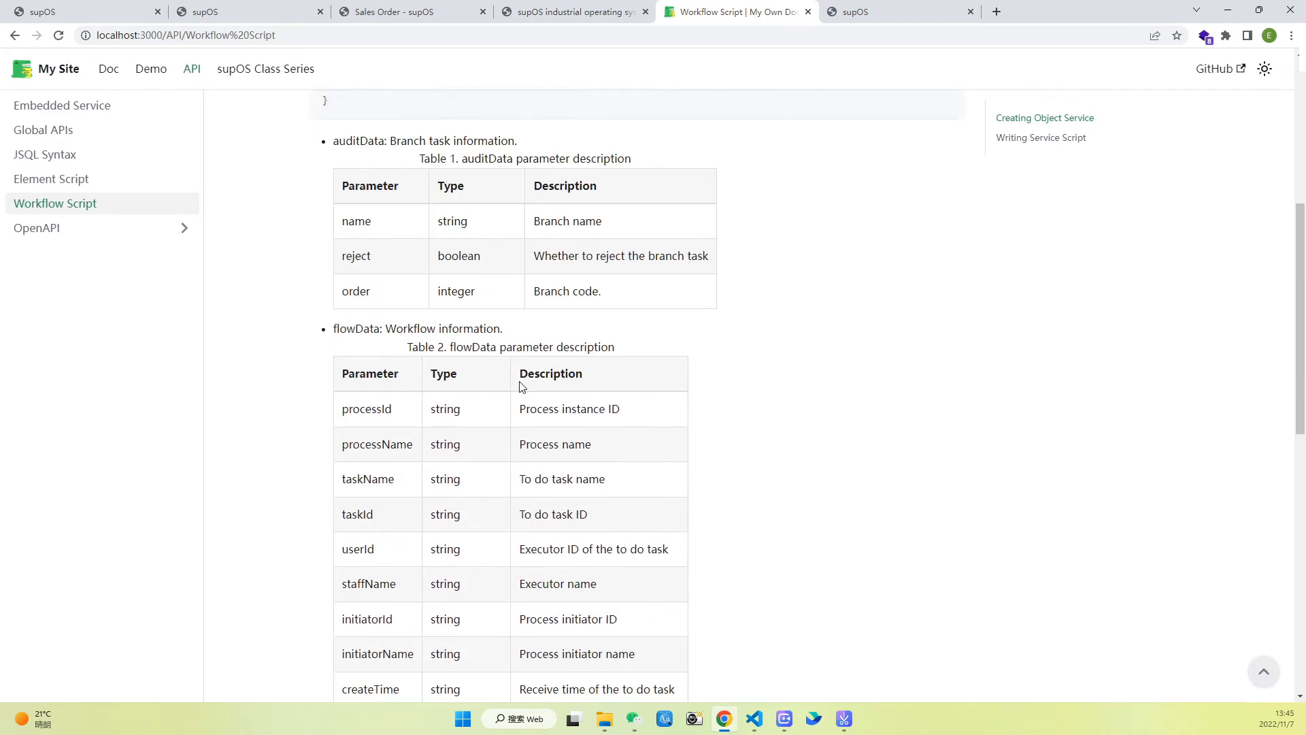
{"action": "scroll", "coordinate": [526, 475], "scroll_direction": "up", "scroll_amount": 1}
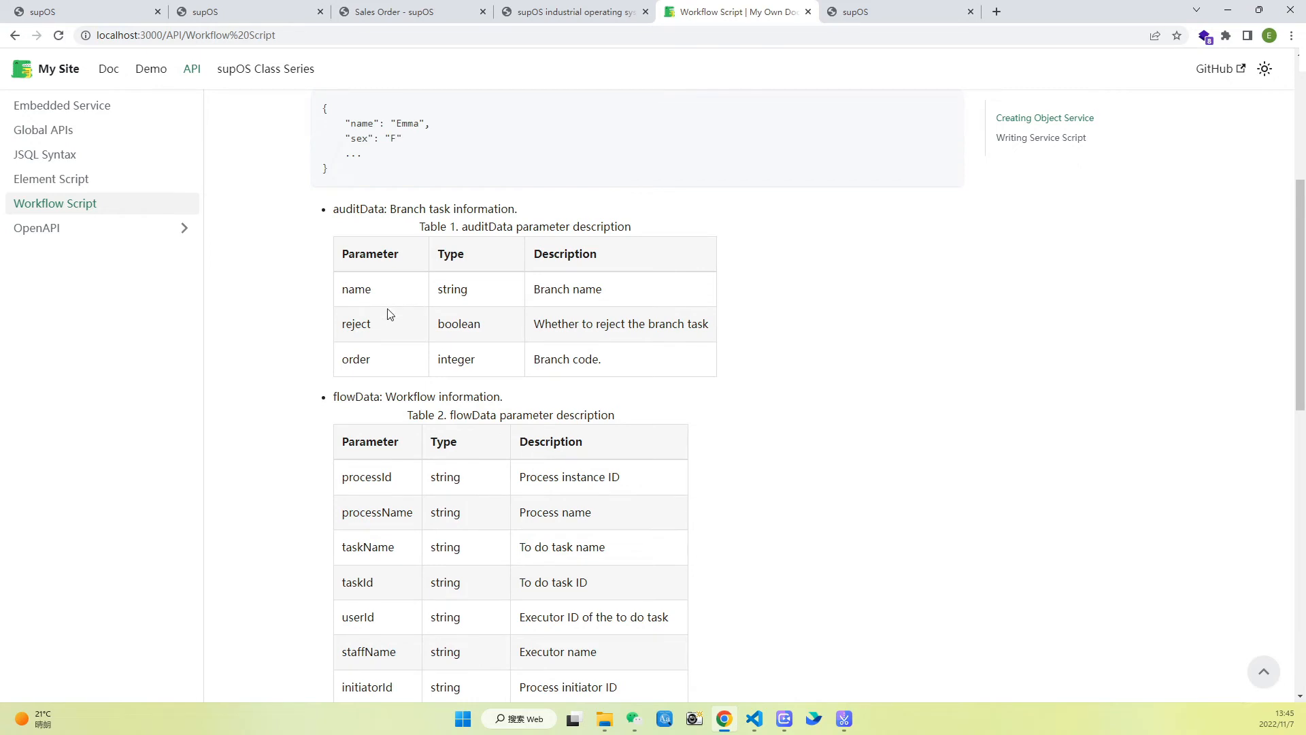
{"action": "left_click_drag", "start_coordinate": [372, 324], "coordinate": [339, 325]}
{"action": "left_click", "coordinate": [495, 338]}
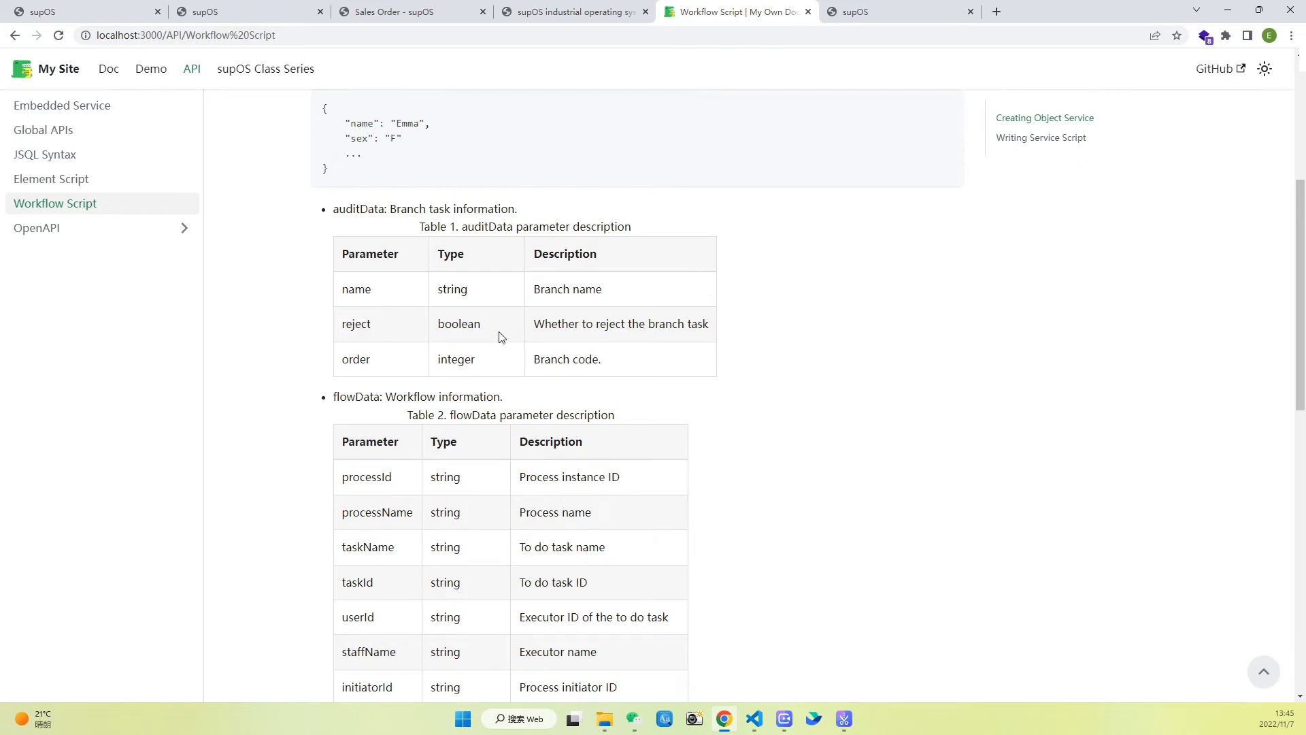
- Return to the sales3 service, check its output type, and examine its script from the first variable declaration to the result line
{"action": "left_click", "coordinate": [888, 11]}
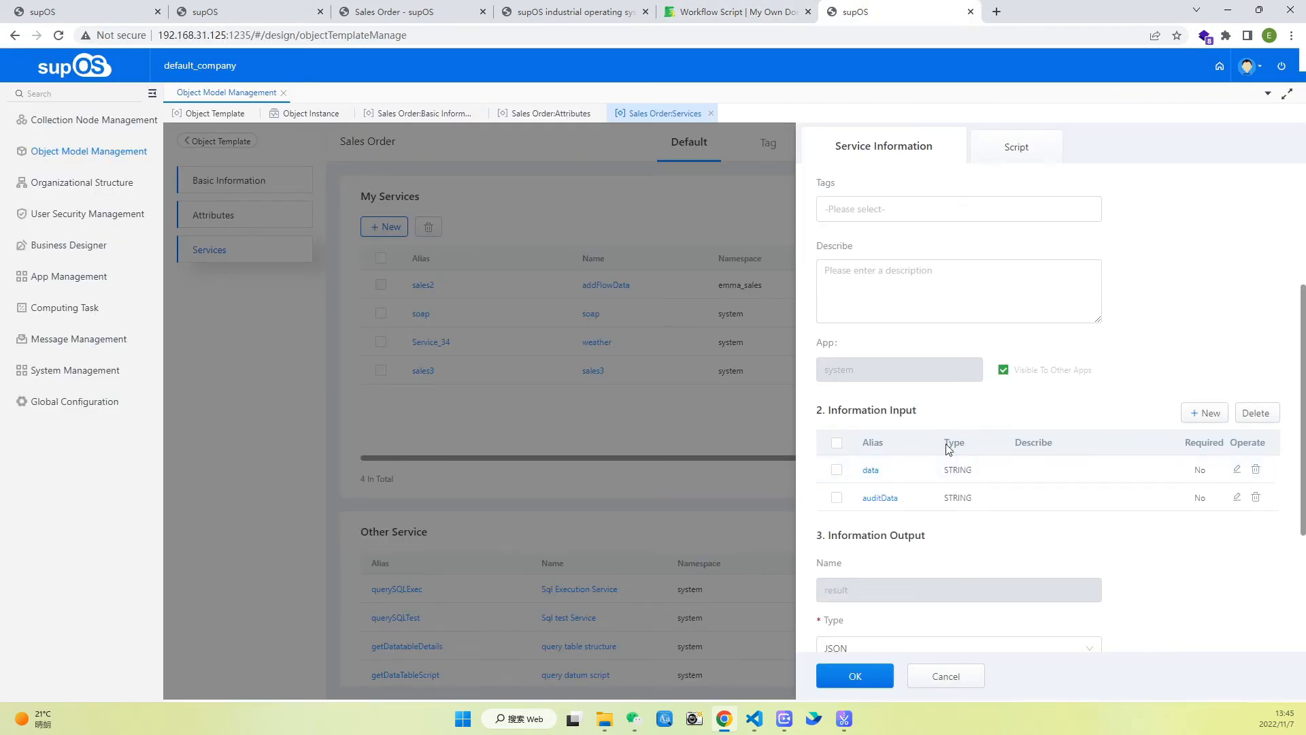
{"action": "scroll", "coordinate": [965, 528], "scroll_direction": "down", "scroll_amount": 2}
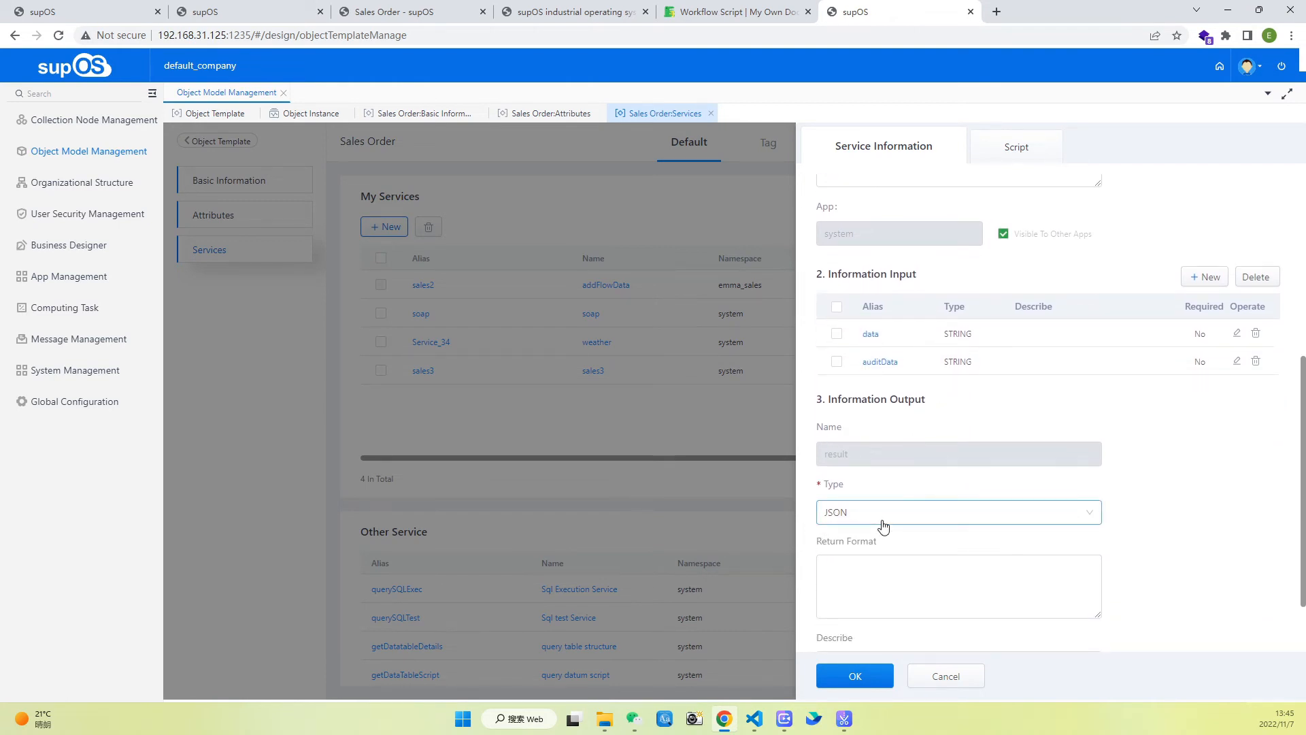
{"action": "left_click", "coordinate": [1026, 165]}
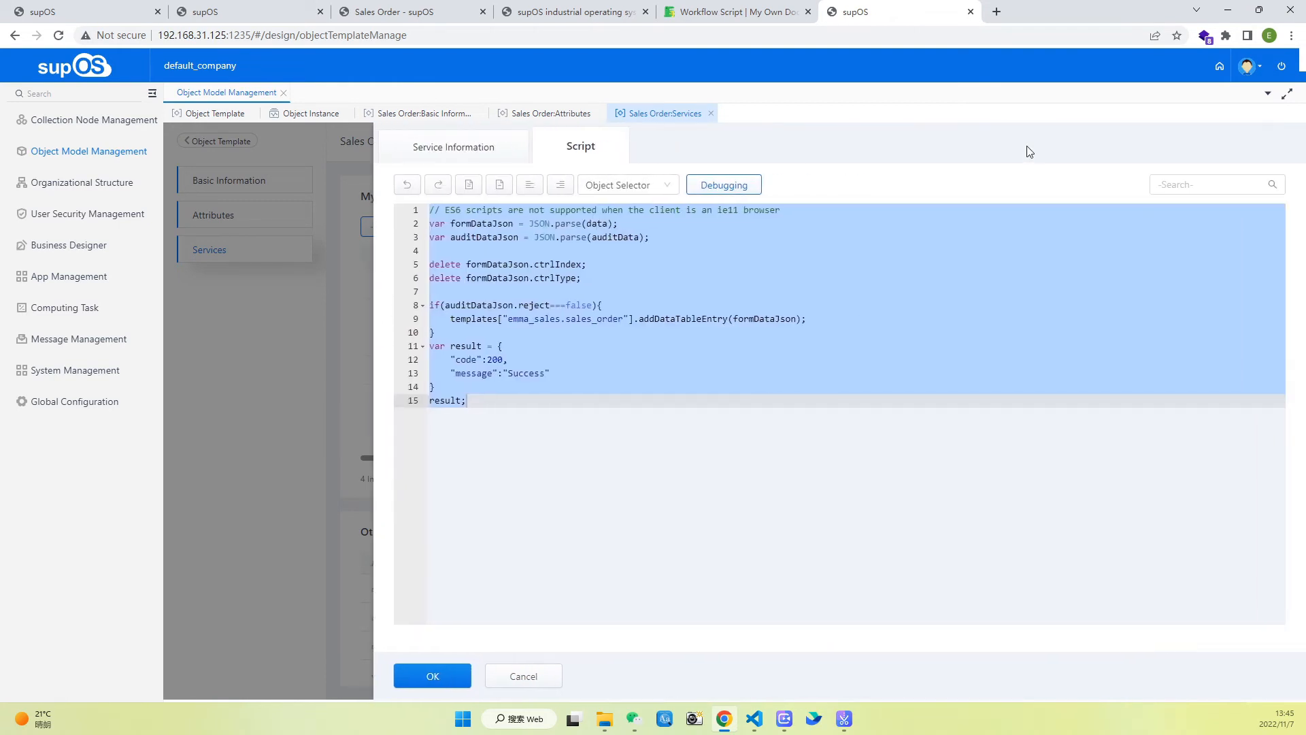
{"action": "left_click", "coordinate": [570, 384]}
{"action": "left_click_drag", "start_coordinate": [522, 400], "coordinate": [420, 225]}
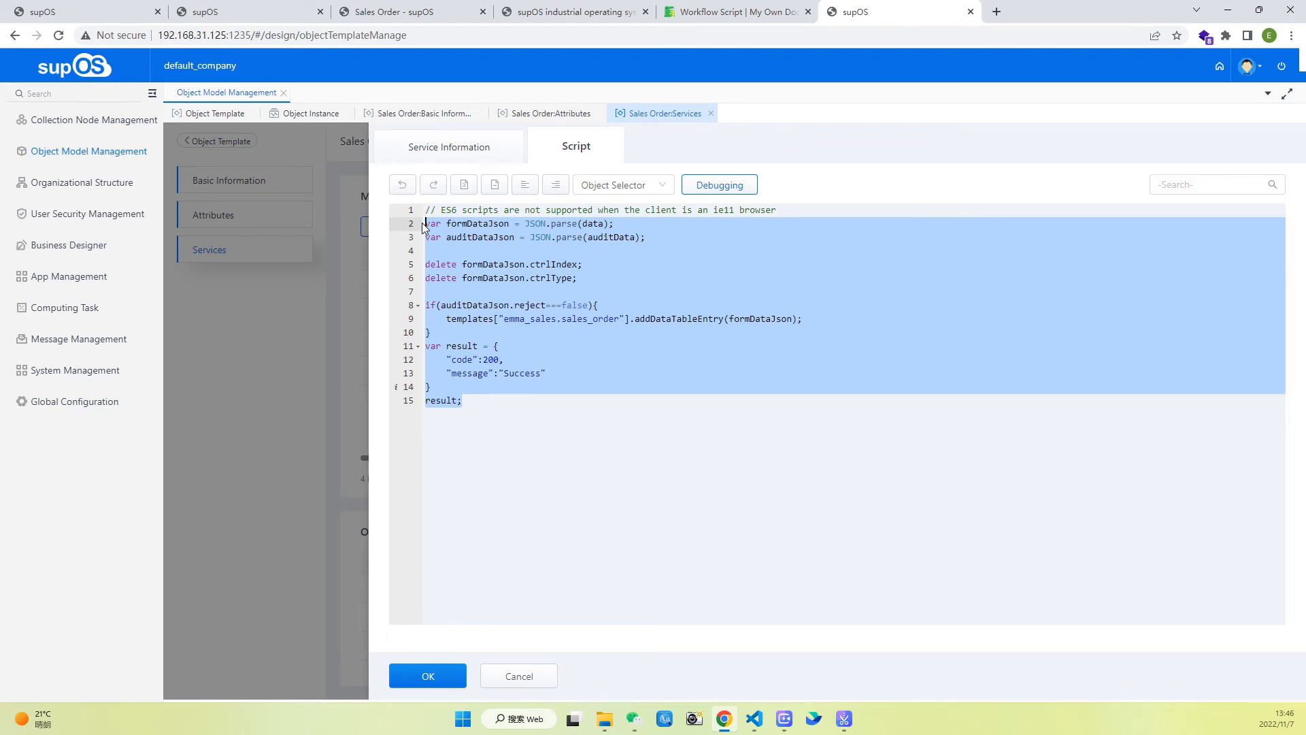
- Open the Sales Order Approval Workflow Demo in the Low Code Development documentation and select the sample script under Creating Object Service
{"action": "left_click", "coordinate": [718, 13]}
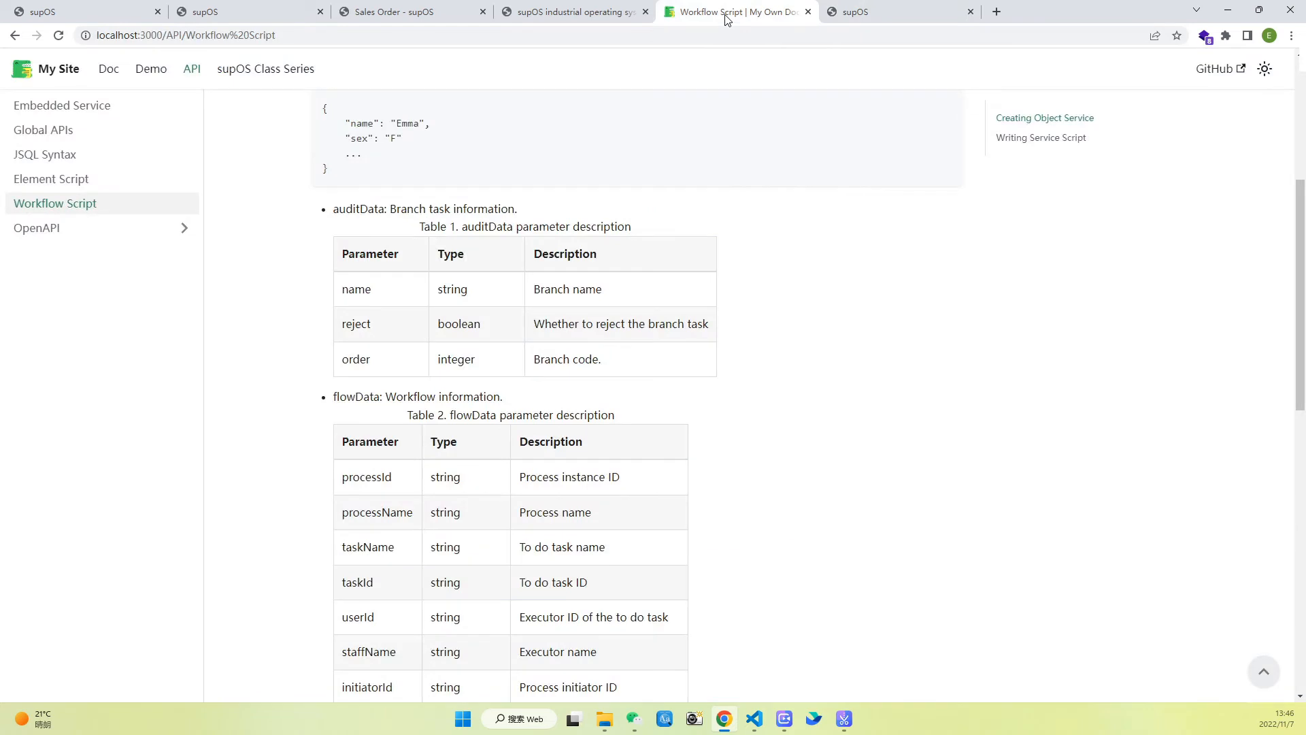
{"action": "left_click", "coordinate": [143, 70]}
{"action": "left_click", "coordinate": [105, 143]}
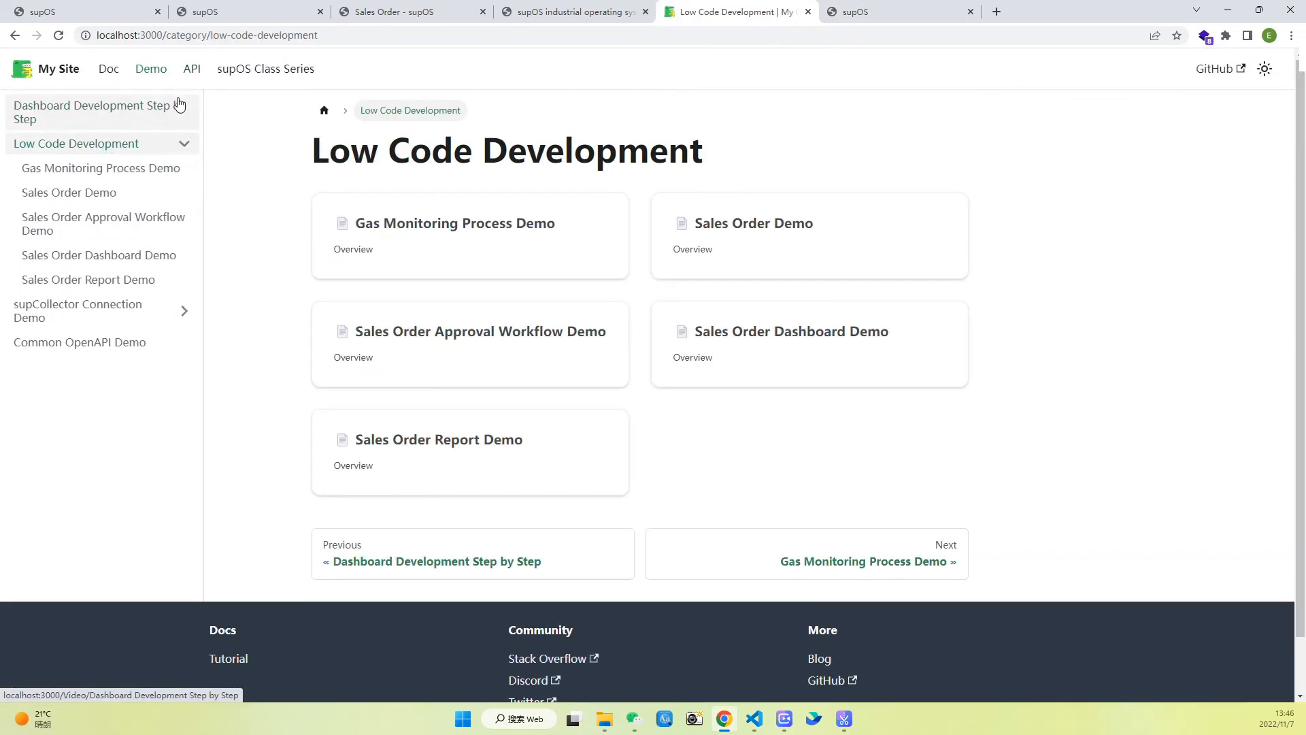
{"action": "left_click", "coordinate": [139, 230]}
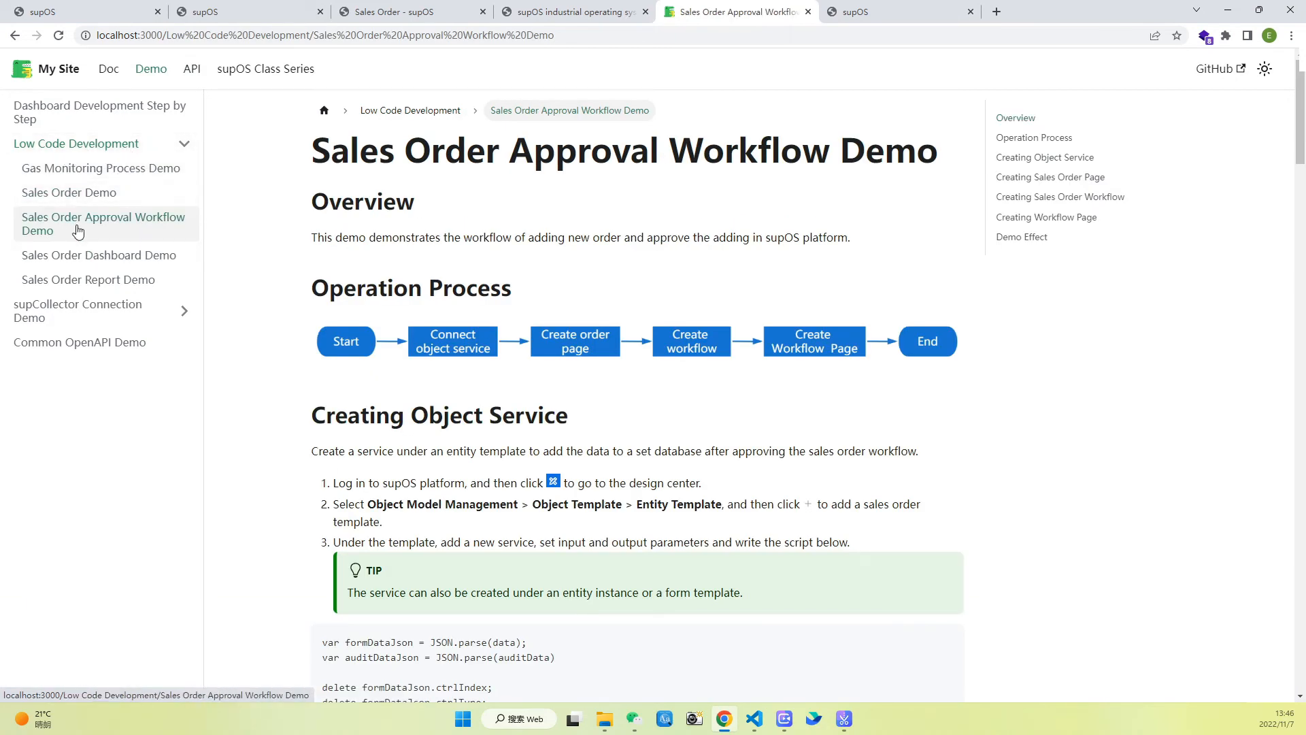
{"action": "scroll", "coordinate": [476, 476], "scroll_direction": "down", "scroll_amount": 4}
{"action": "left_click_drag", "start_coordinate": [402, 601], "coordinate": [317, 368]}
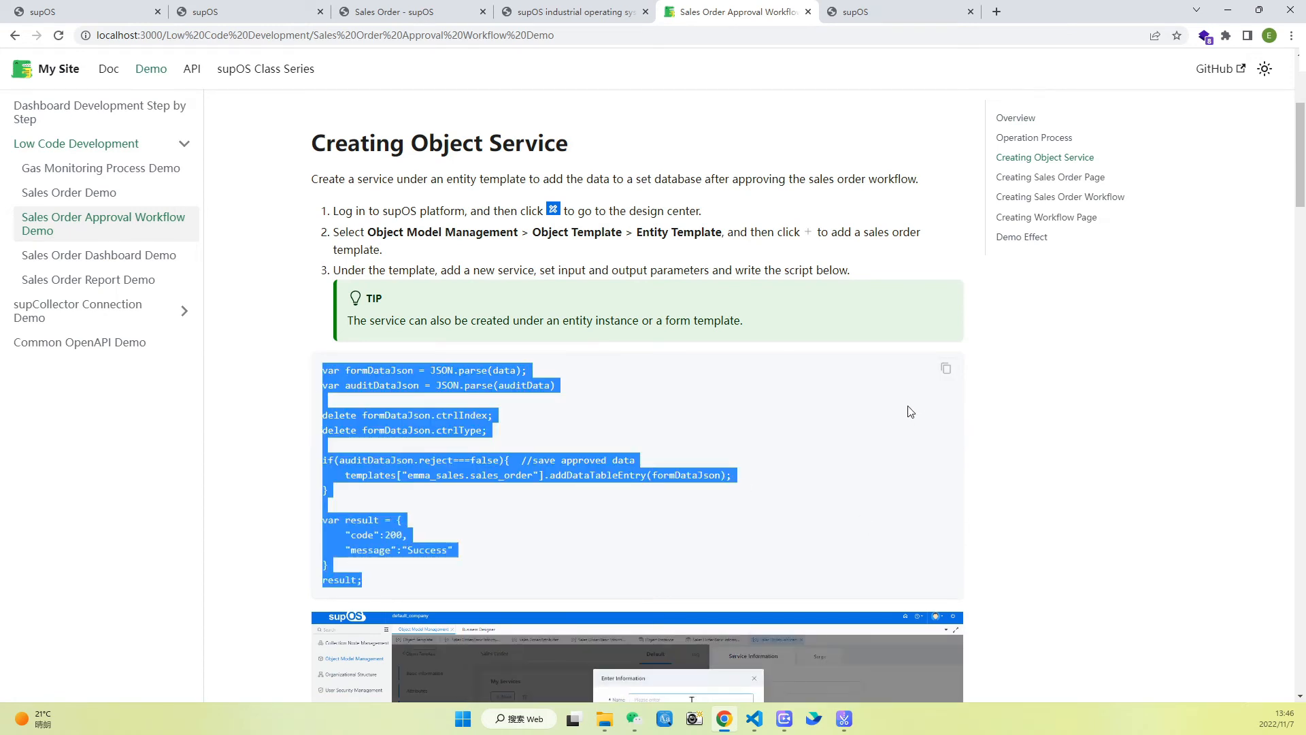
- Back in the sales3 script, examine the JSON parsing, the ctrlIndex and ctrlType deletions, the addDataTableEntry call and the result block
{"action": "left_click", "coordinate": [864, 12]}
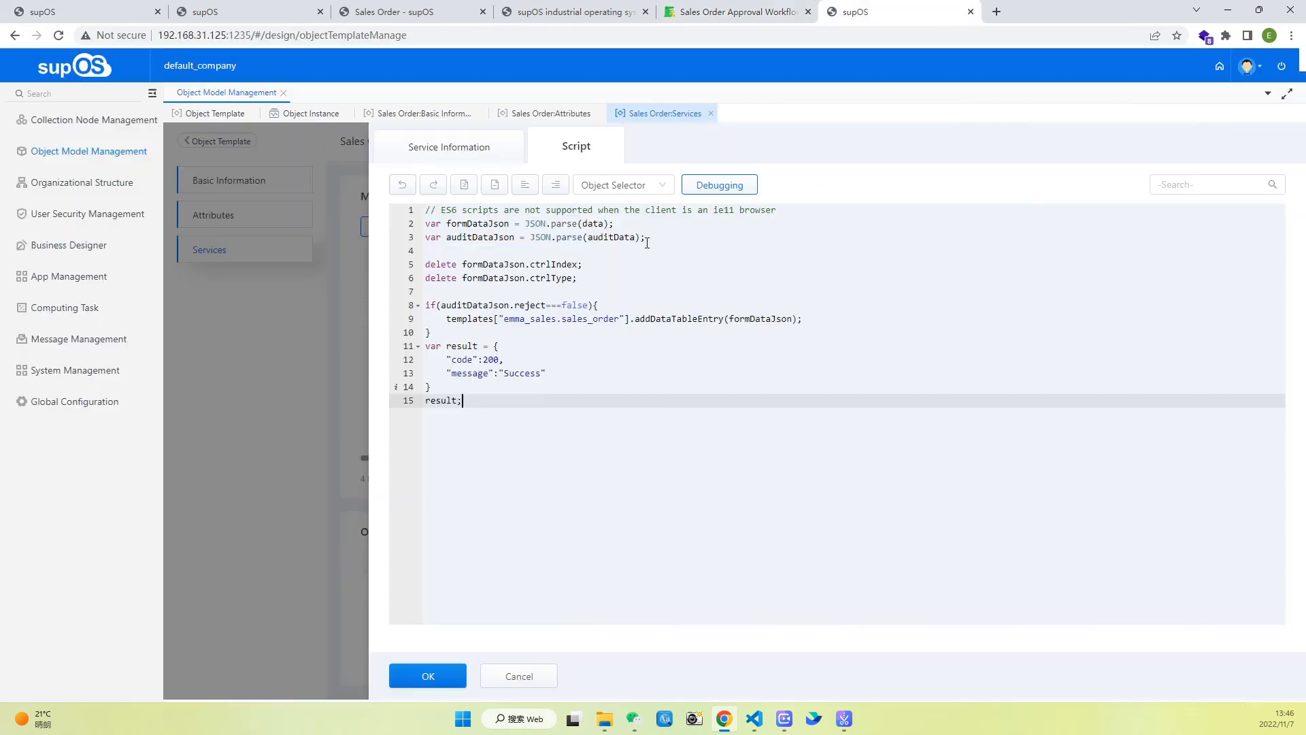
{"action": "left_click_drag", "start_coordinate": [647, 239], "coordinate": [416, 230]}
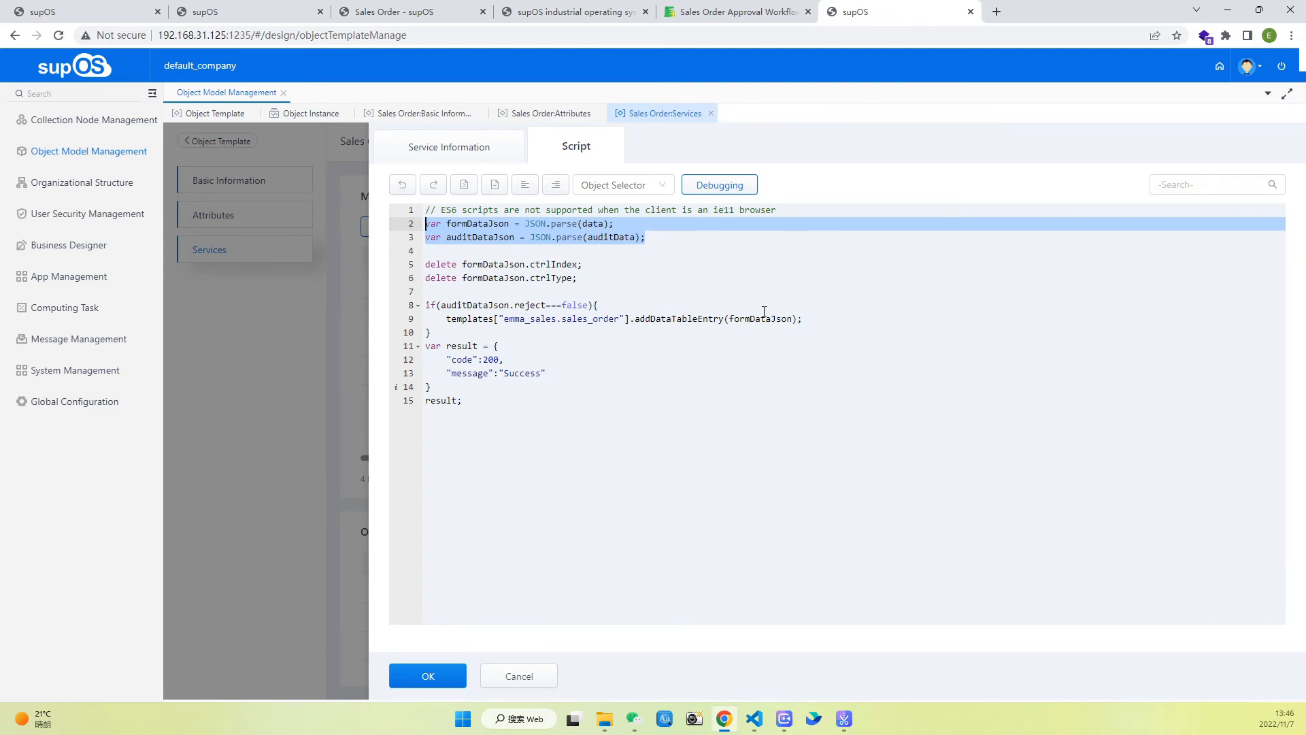
{"action": "left_click_drag", "start_coordinate": [593, 281], "coordinate": [411, 264]}
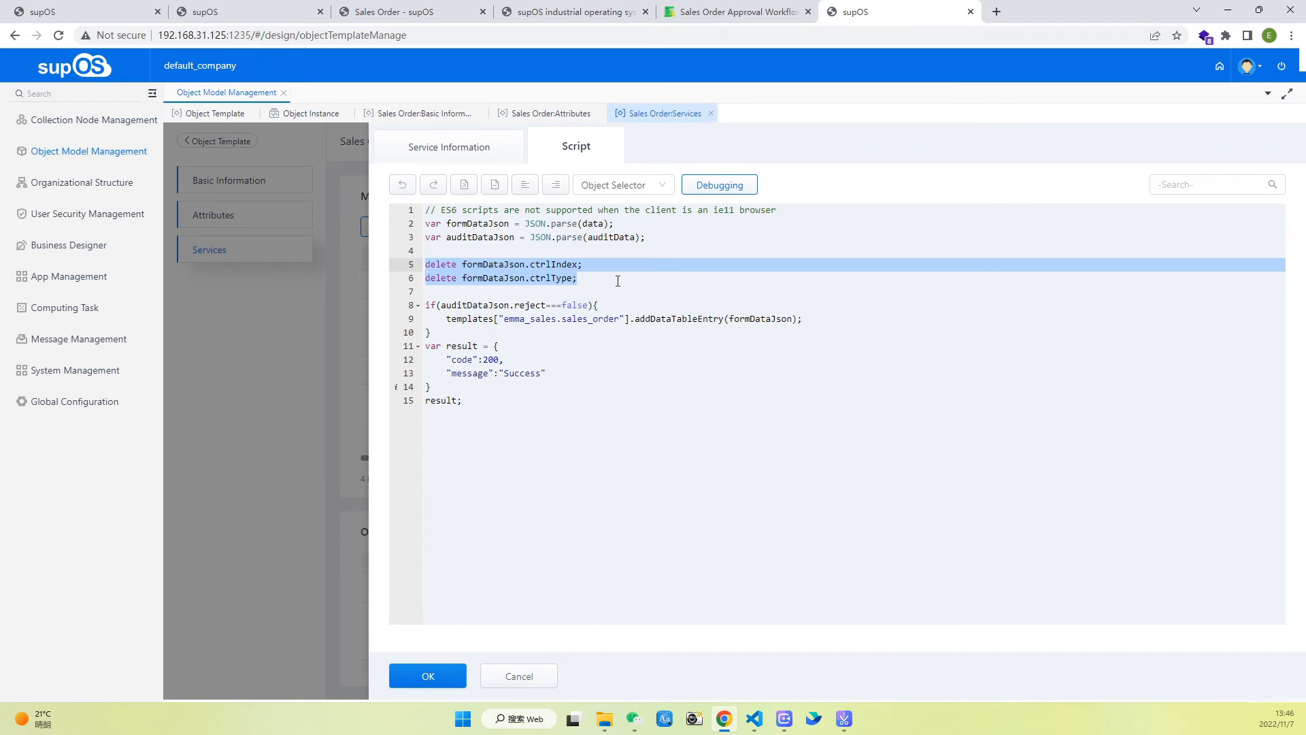
{"action": "left_click", "coordinate": [616, 319]}
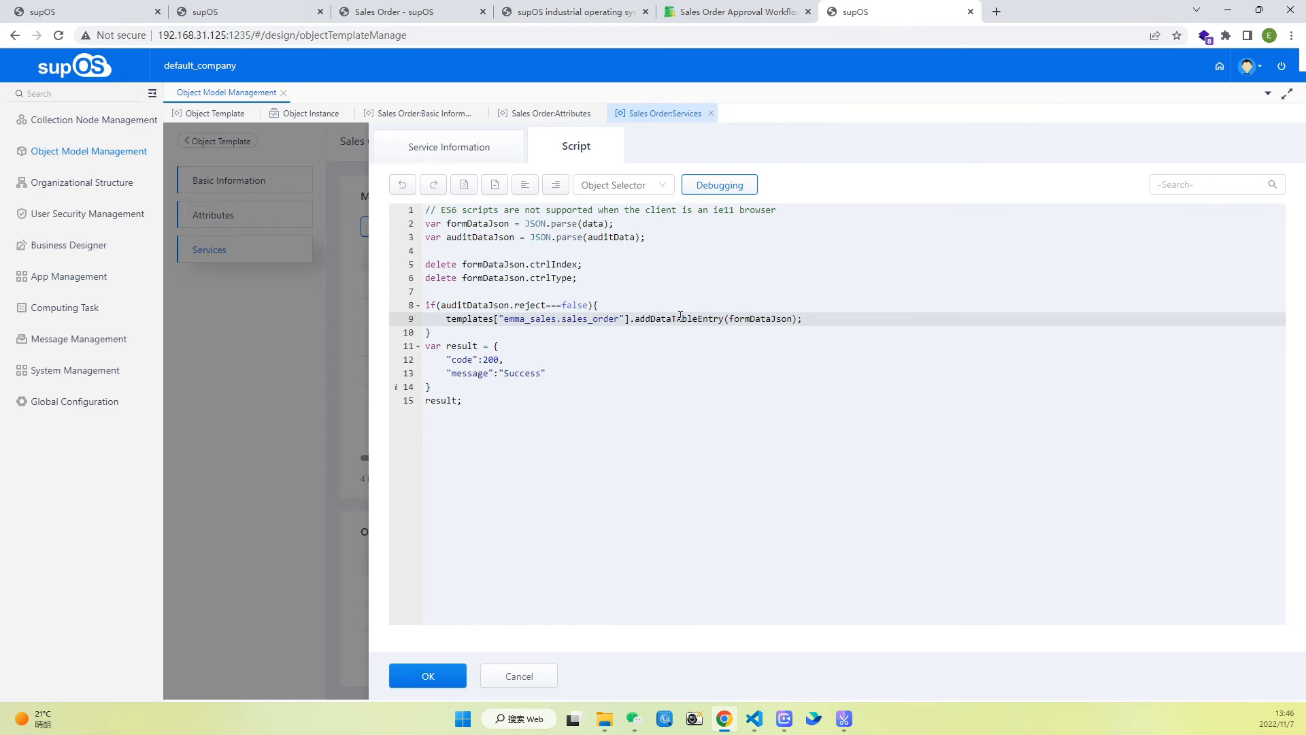
{"action": "double_click", "coordinate": [675, 320]}
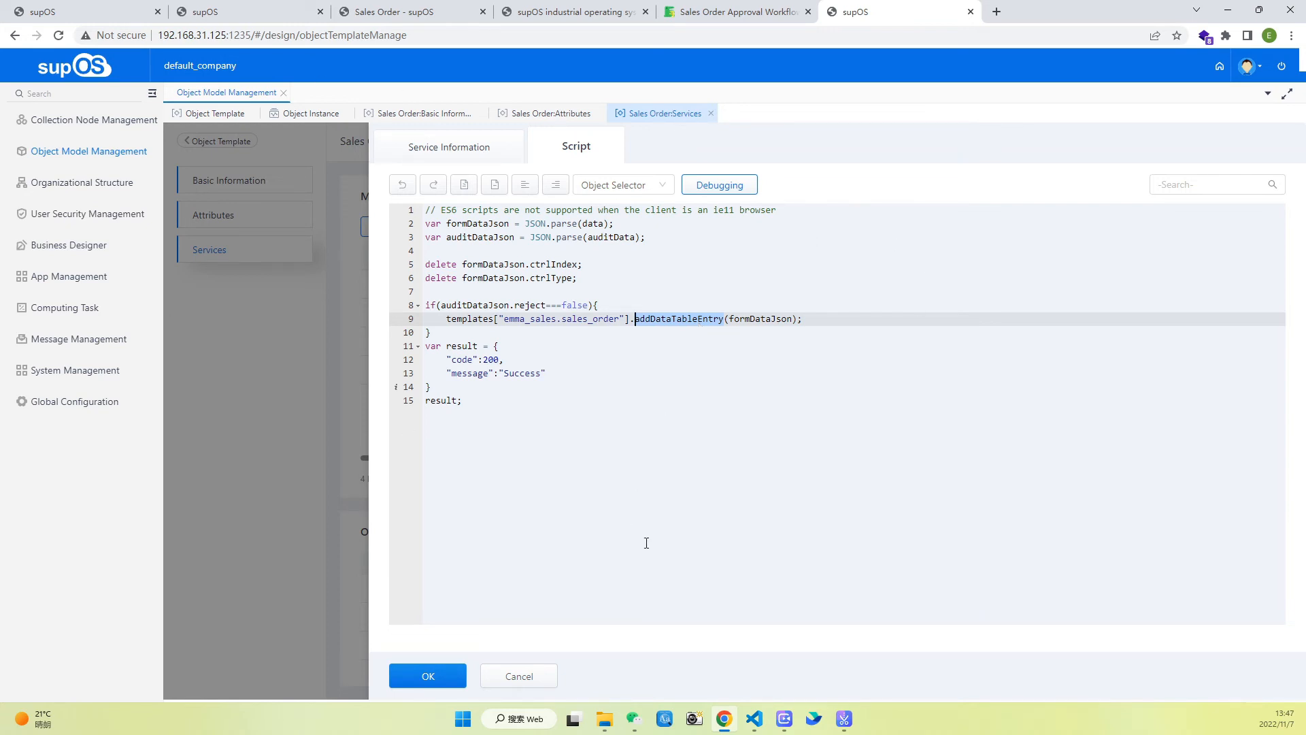
{"action": "left_click", "coordinate": [764, 325]}
{"action": "left_click_drag", "start_coordinate": [471, 407], "coordinate": [411, 348]}
{"action": "left_click", "coordinate": [503, 387]}
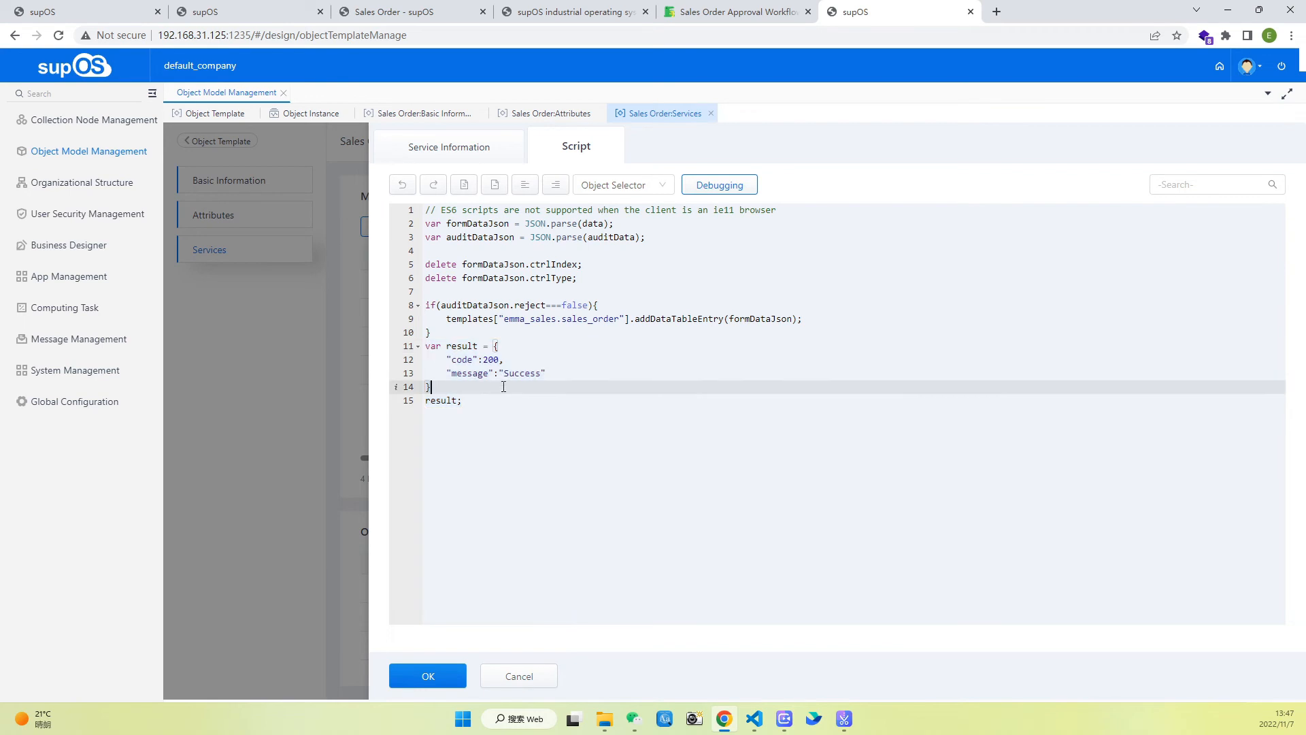
- Open debugging for the sales3 script and consult the Workflow Script documentation for the JSON format of the data parameter
{"action": "left_click", "coordinate": [727, 187]}
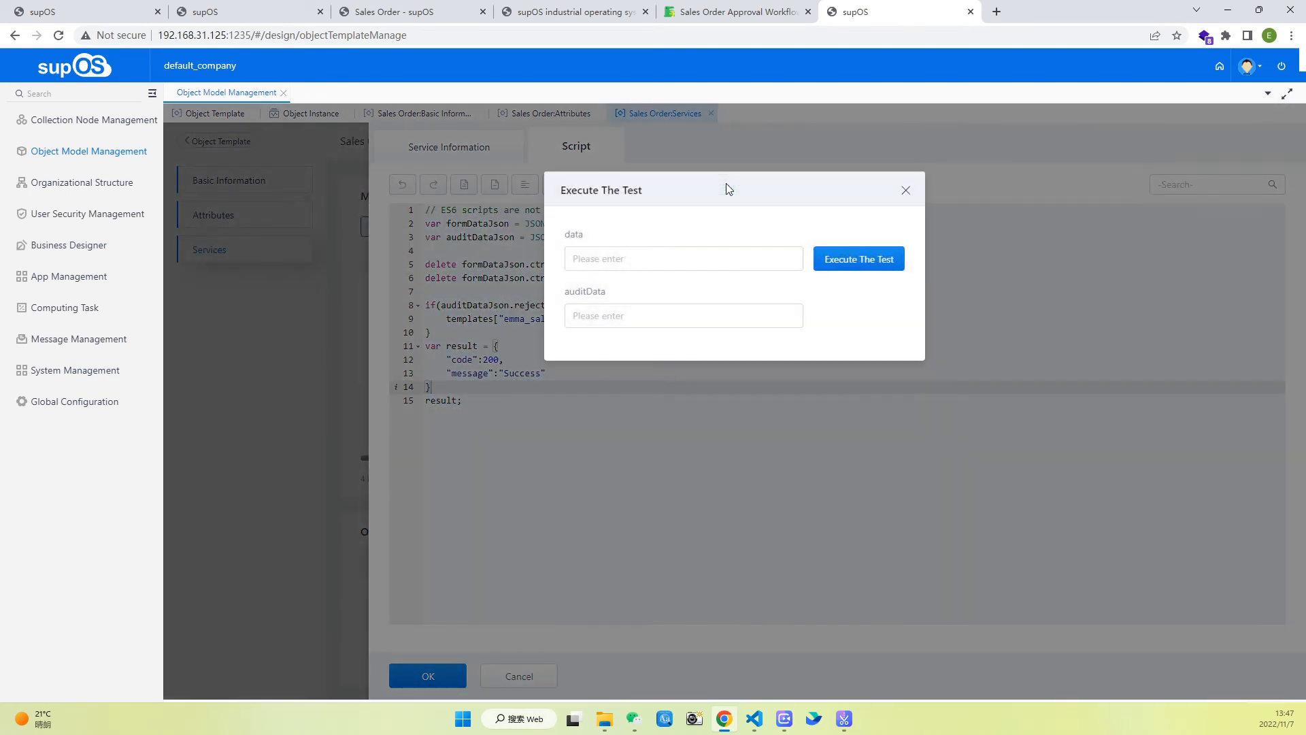
{"action": "left_click", "coordinate": [680, 252]}
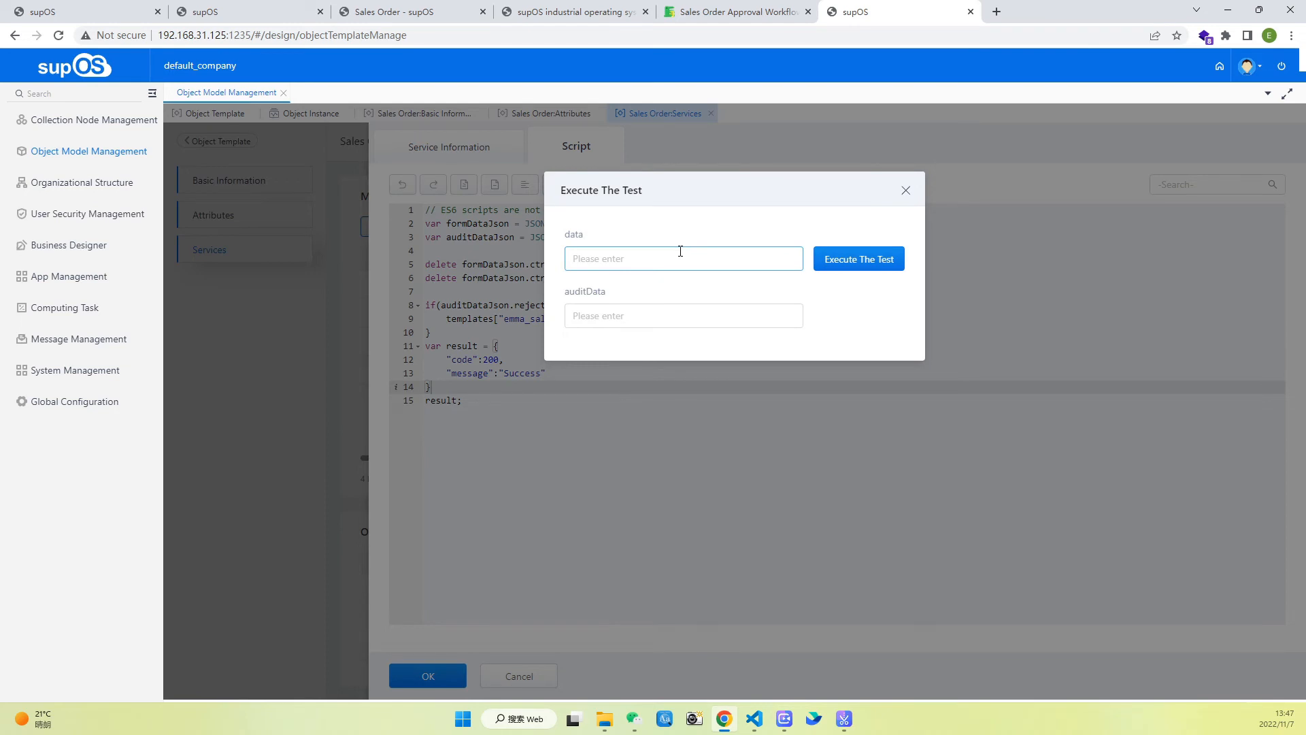
{"action": "left_click", "coordinate": [731, 12]}
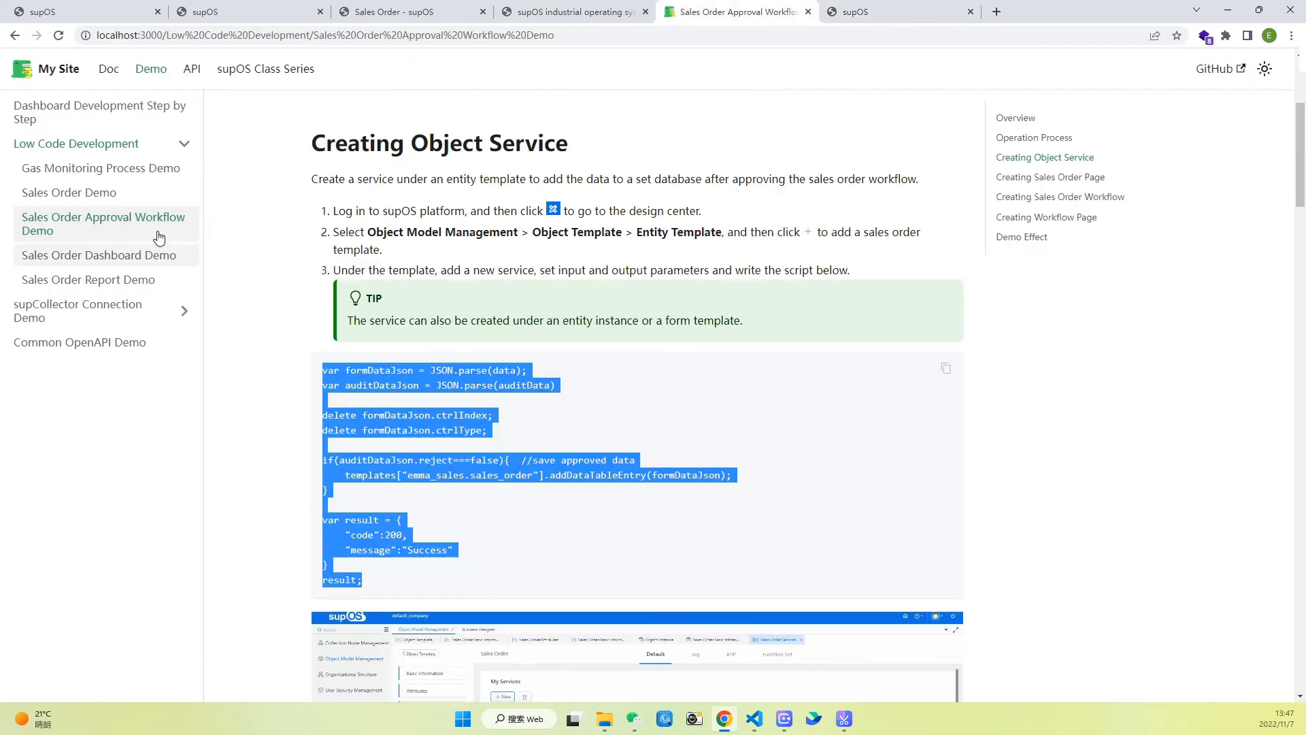
{"action": "left_click", "coordinate": [193, 69]}
{"action": "left_click", "coordinate": [70, 209]}
{"action": "scroll", "coordinate": [379, 507], "scroll_direction": "down", "scroll_amount": 3}
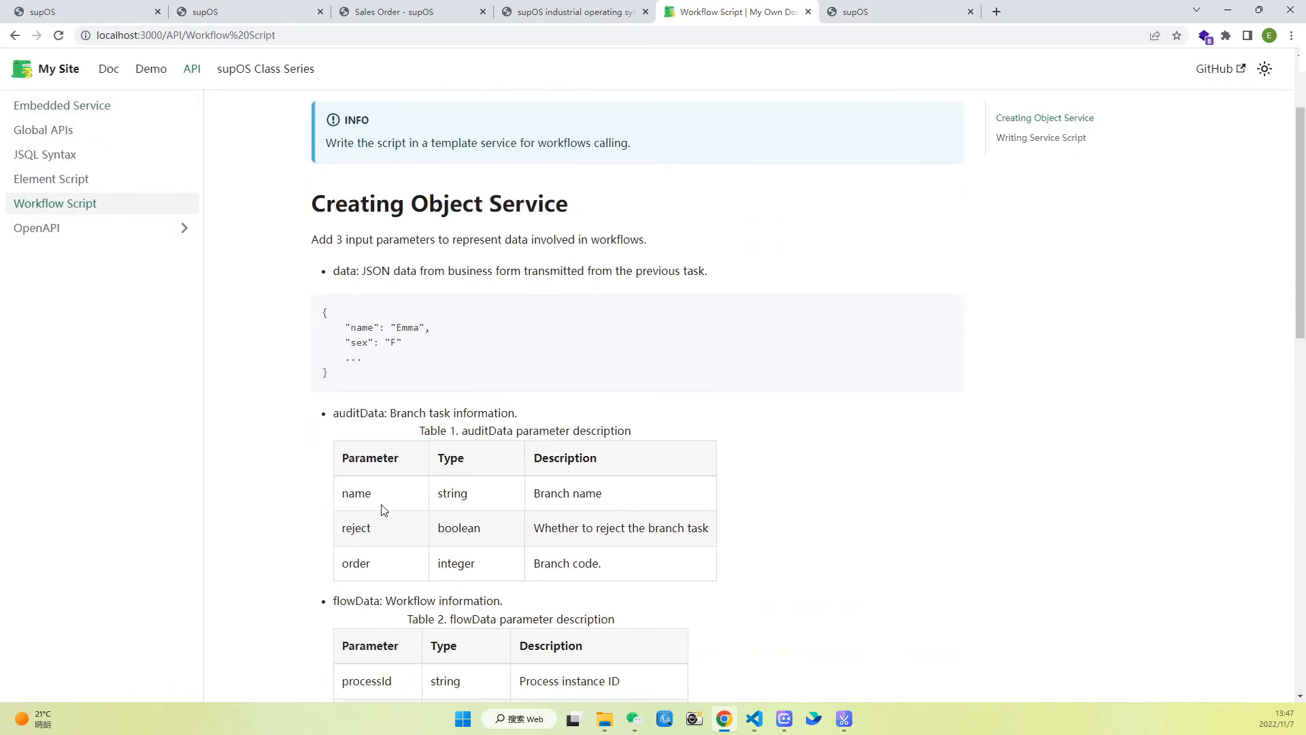
{"action": "left_click_drag", "start_coordinate": [338, 374], "coordinate": [321, 317]}
{"action": "left_click", "coordinate": [475, 372]}
- Back in the sales3 test, fill the data parameter with the stored JSON containing salesman, amount 30 and id
{"action": "left_click", "coordinate": [905, 12]}
{"action": "left_click", "coordinate": [709, 255]}
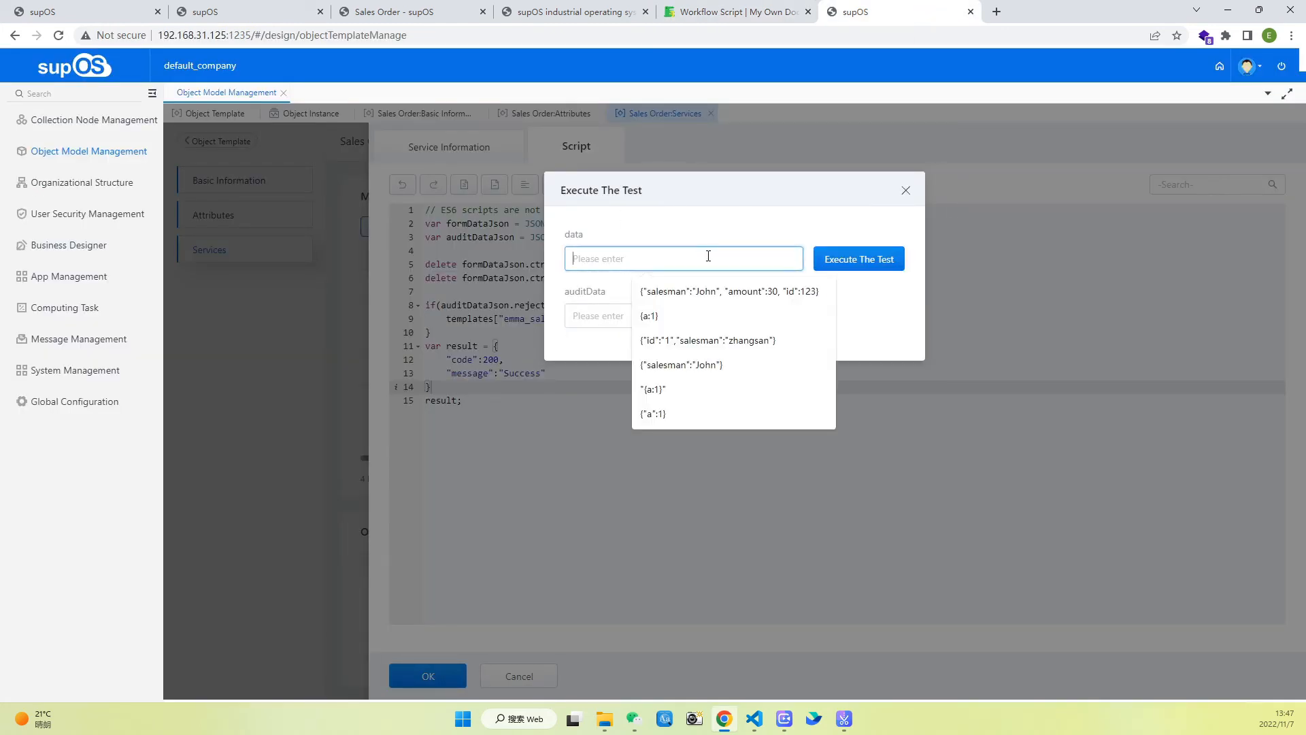
{"action": "left_click", "coordinate": [707, 292]}
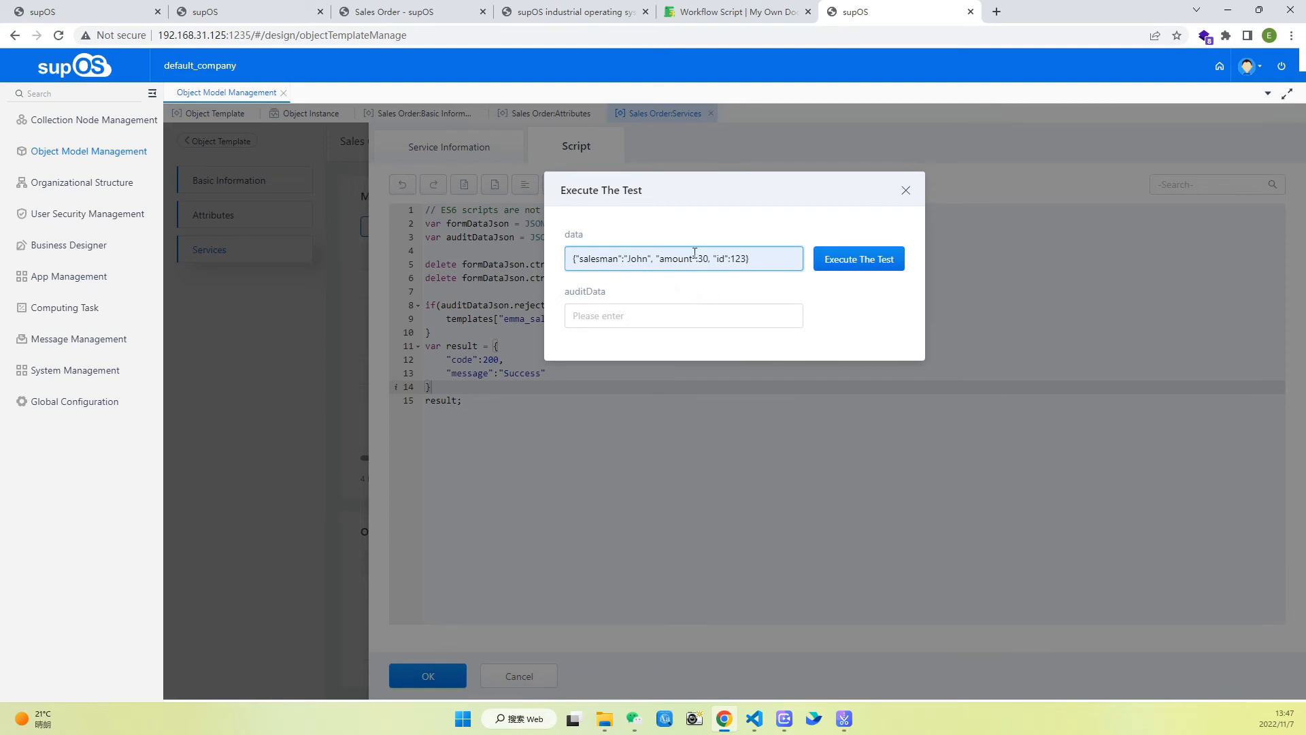
- Execute the test with auditData set to {"reject":false}, close it and save the sales3 service
{"action": "left_click", "coordinate": [697, 318]}
{"action": "type", "text": "{\"\"}"}
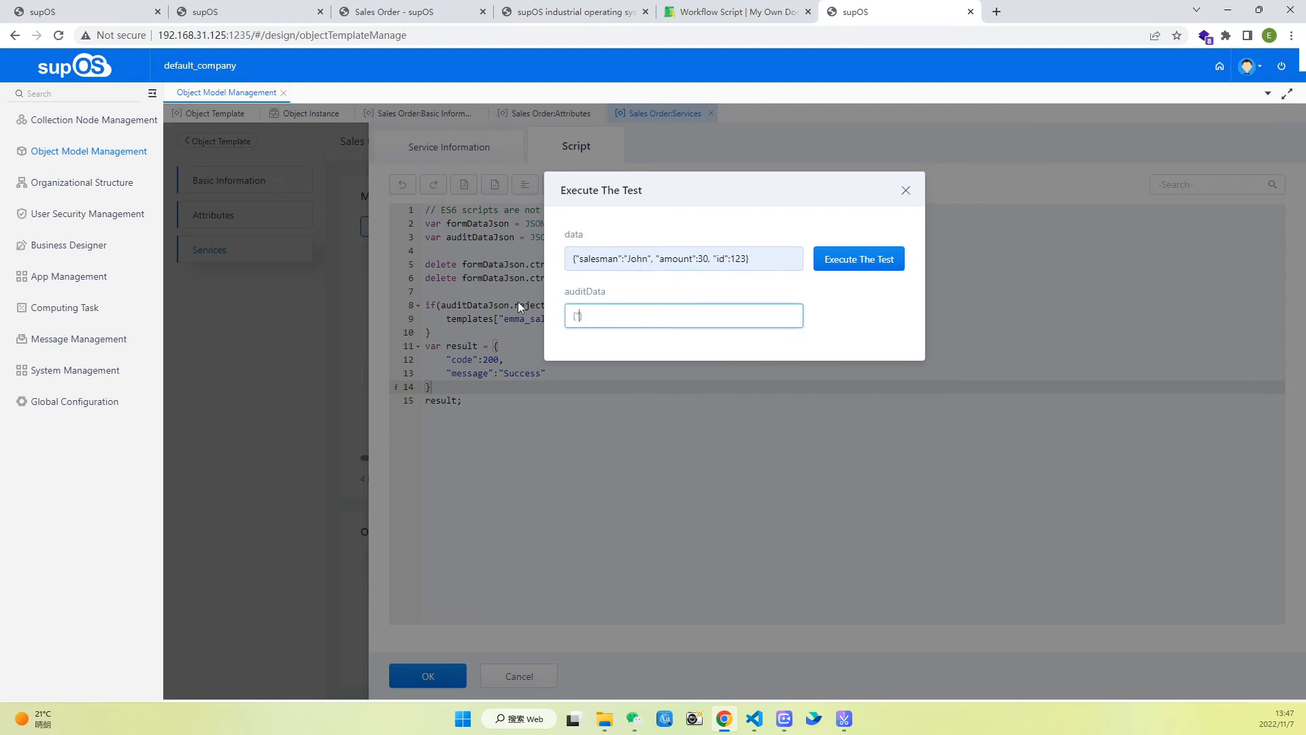
{"action": "type", "text": "reject"}
{"action": "type", "text": ":false"}
{"action": "left_click", "coordinate": [859, 266]}
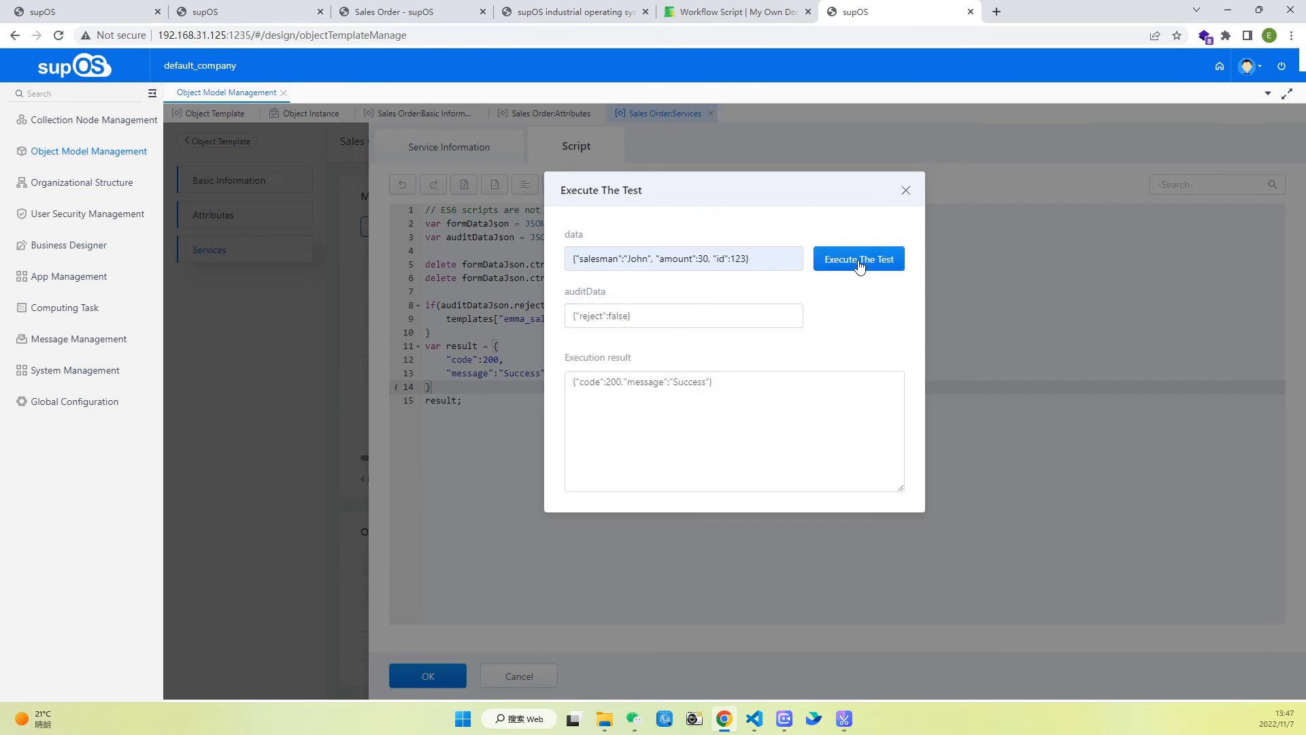
{"action": "left_click", "coordinate": [906, 192]}
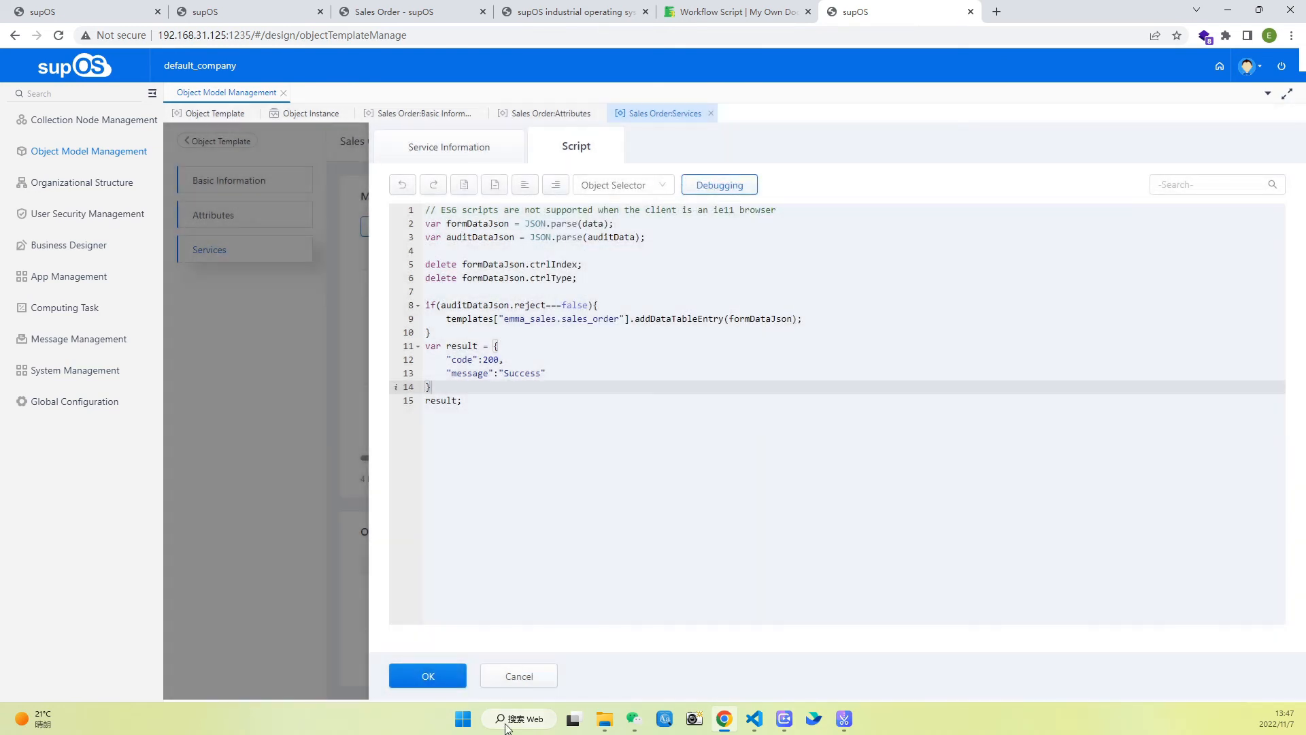
{"action": "left_click", "coordinate": [427, 676]}
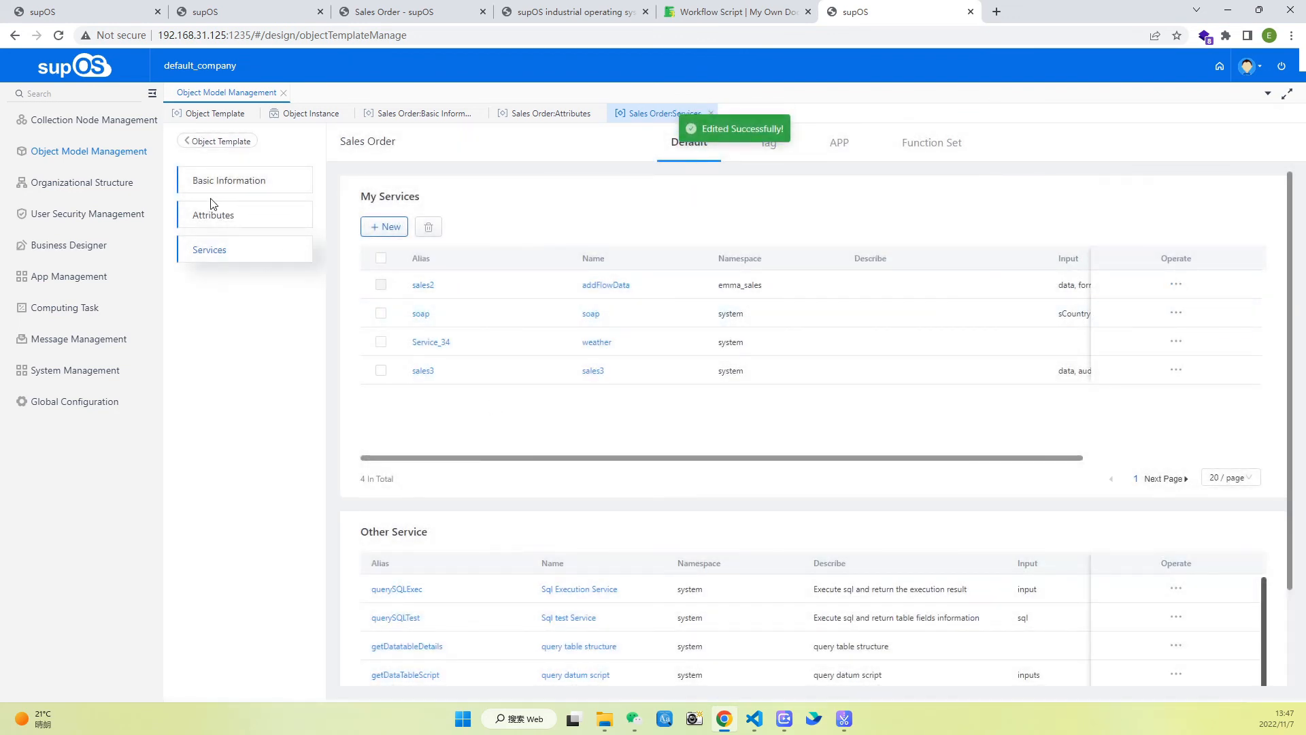
- Check the records stored under the Sales Order form template in Object Instance
{"action": "left_click", "coordinate": [317, 114]}
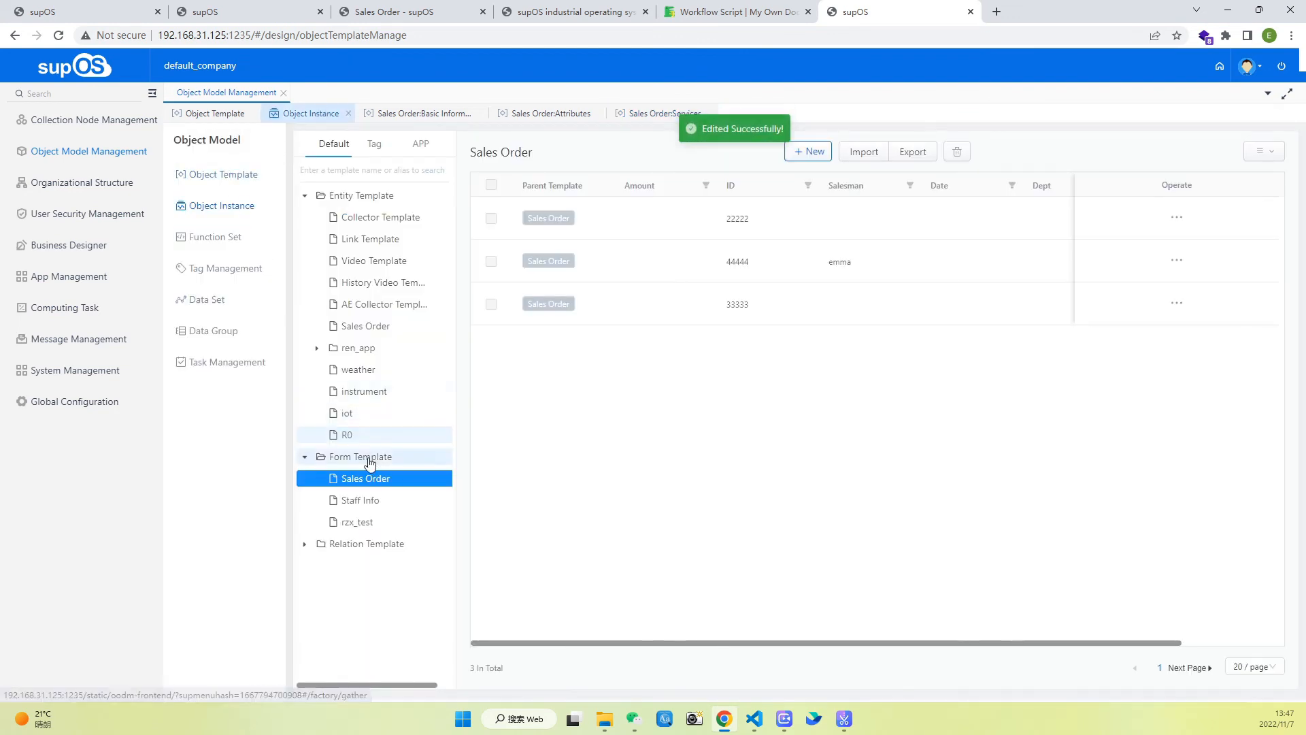
{"action": "left_click", "coordinate": [375, 501]}
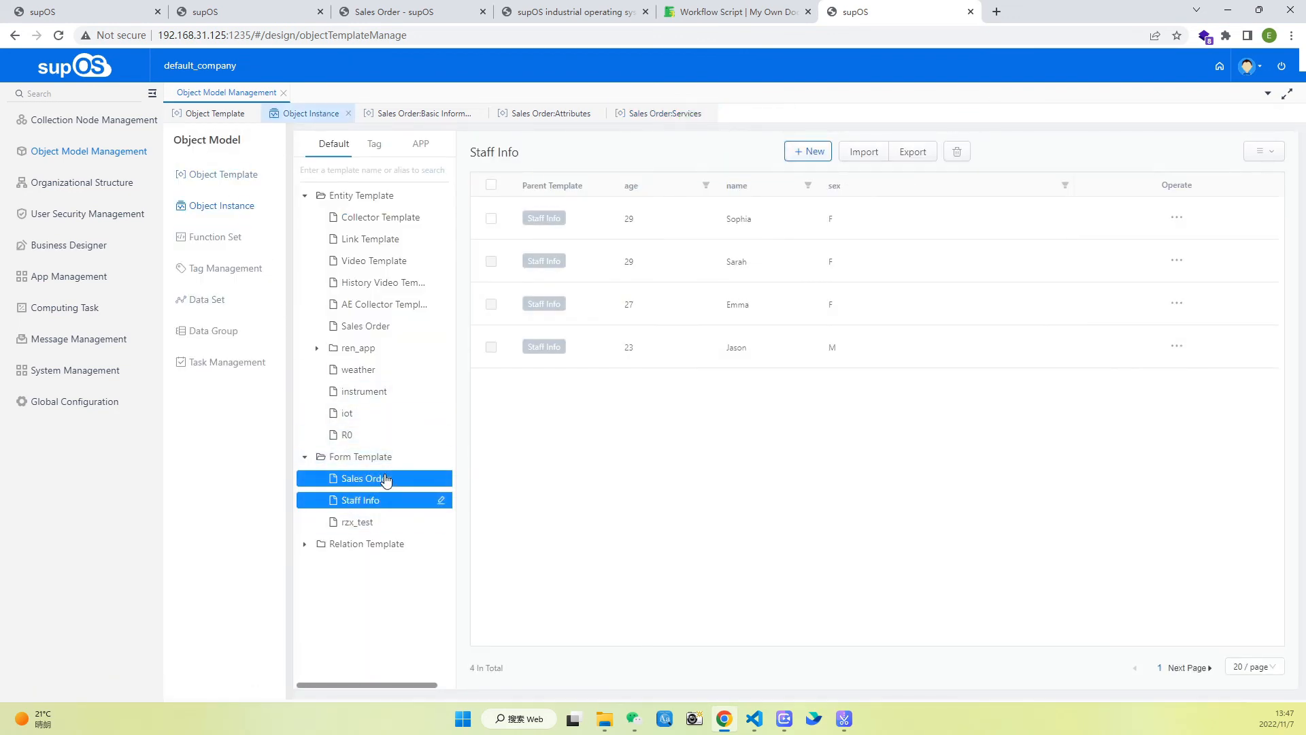
{"action": "left_click", "coordinate": [385, 479]}
{"action": "left_click_drag", "start_coordinate": [866, 347], "coordinate": [600, 365]}
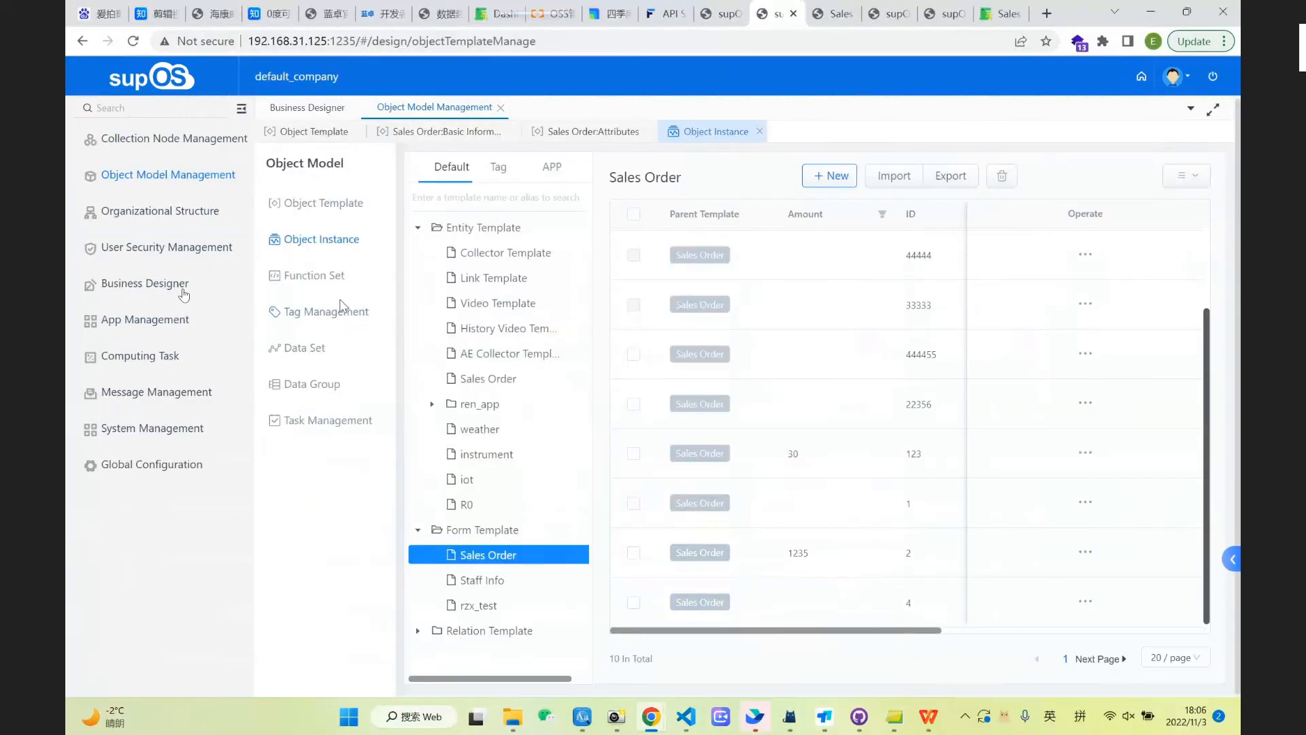
- Open the Sales Order app from Business Designer and delete version 2.0 of the Sales workflow in Workflow Management
{"action": "left_click", "coordinate": [157, 287]}
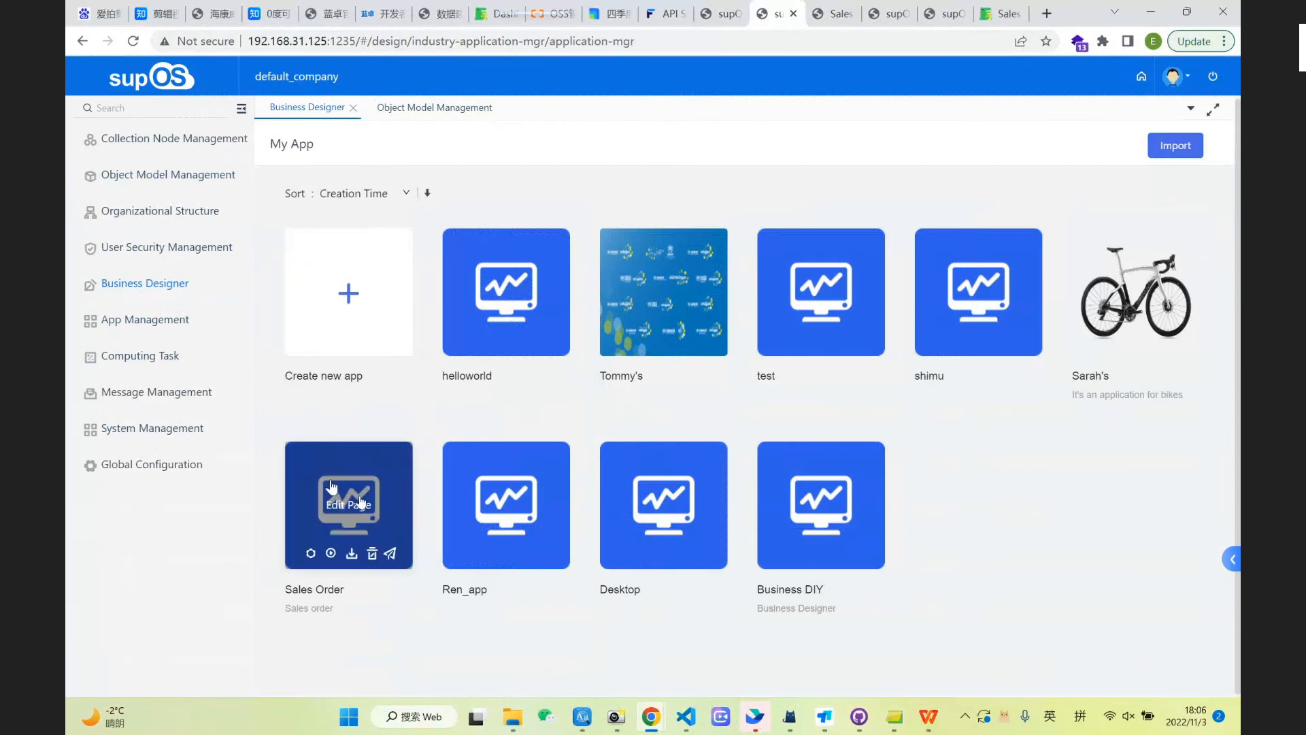
{"action": "left_click", "coordinate": [343, 507]}
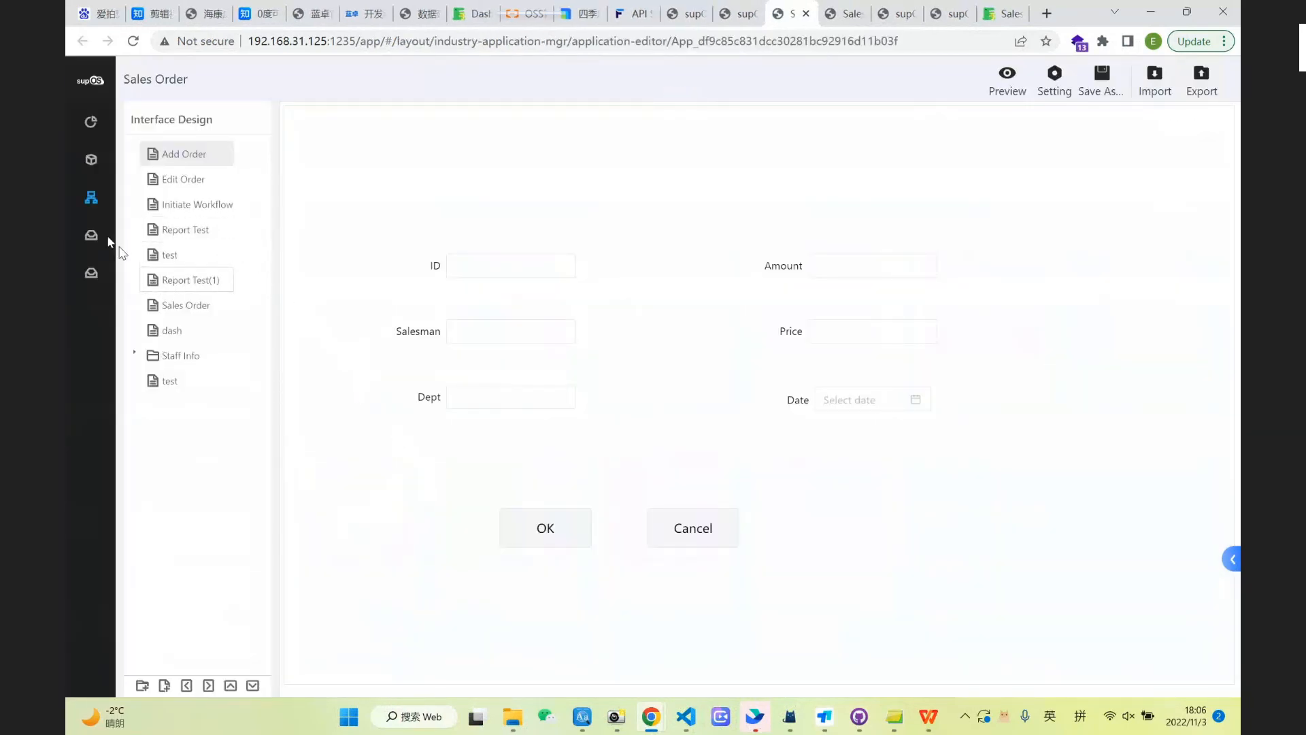
{"action": "left_click", "coordinate": [93, 240]}
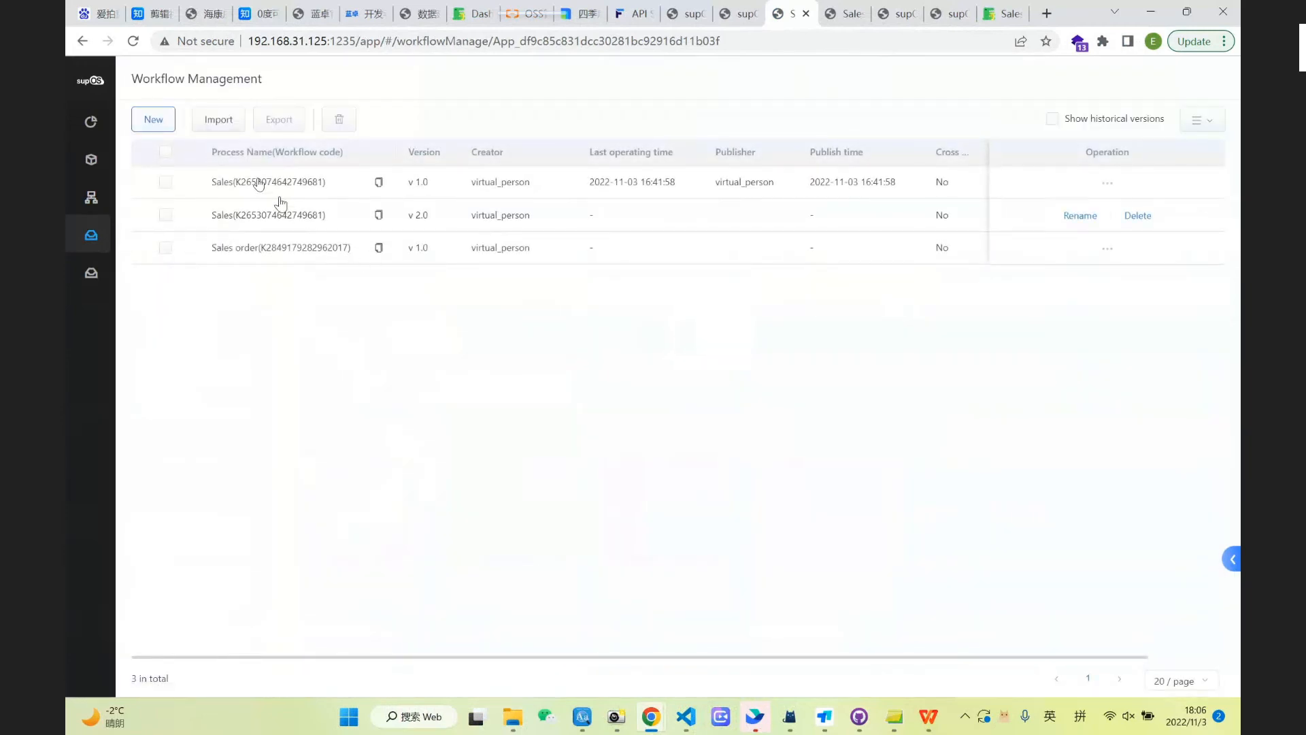
{"action": "left_click", "coordinate": [1130, 216]}
{"action": "left_click", "coordinate": [762, 234]}
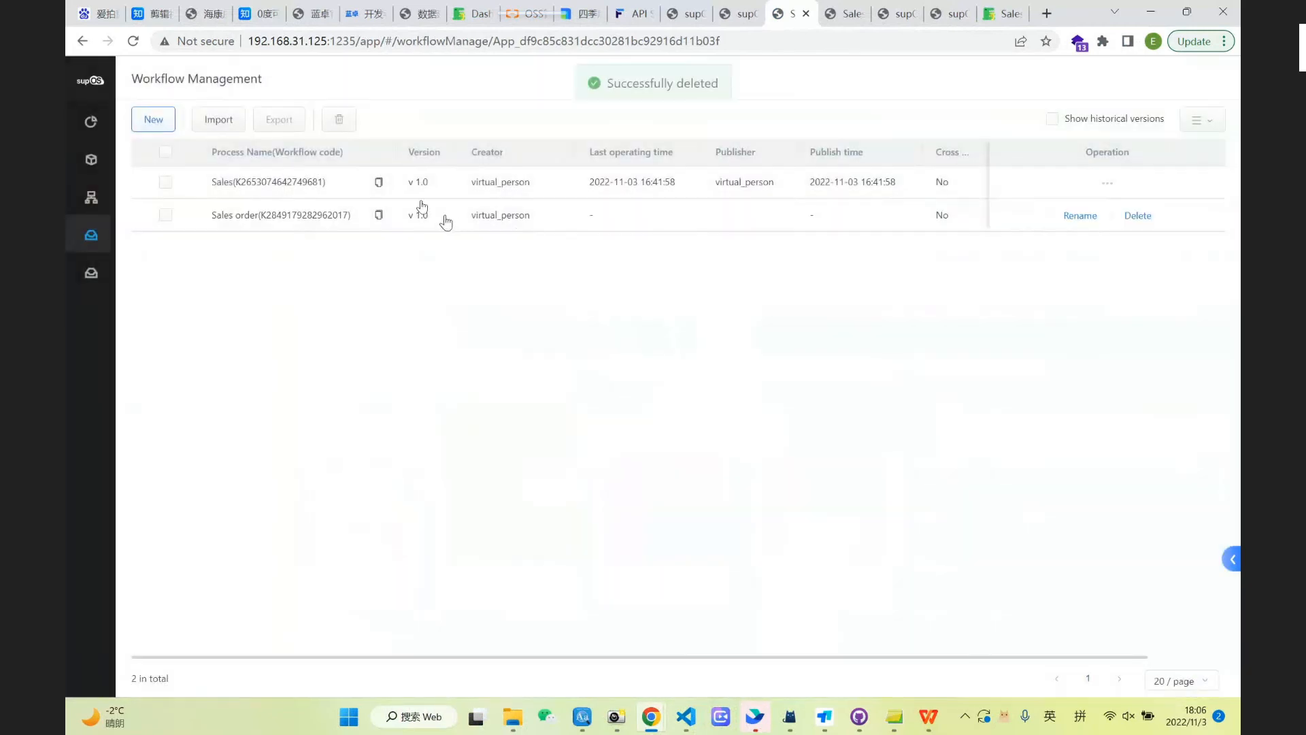
- Open the Sales v1.0 workflow and assign the Add Order page to the "Add a sales order" node
{"action": "left_click", "coordinate": [277, 183]}
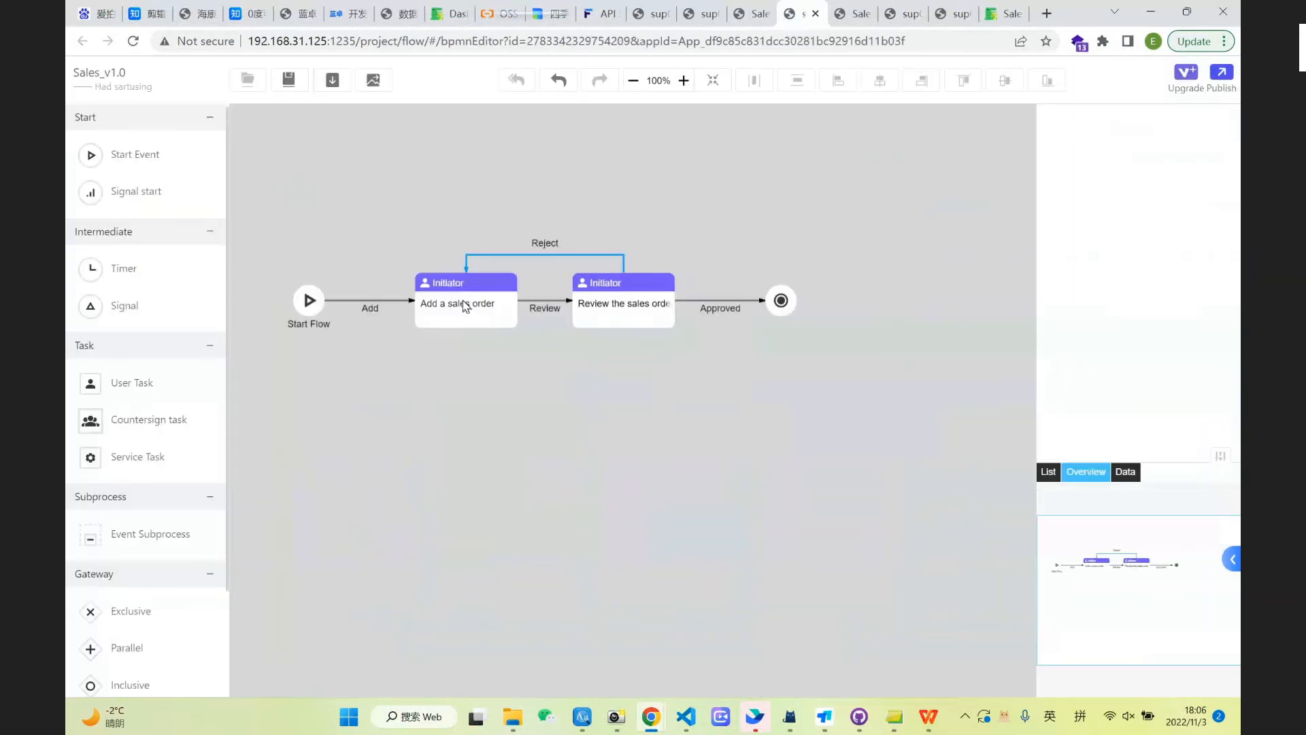
{"action": "left_click", "coordinate": [464, 302]}
{"action": "left_click", "coordinate": [1168, 219]}
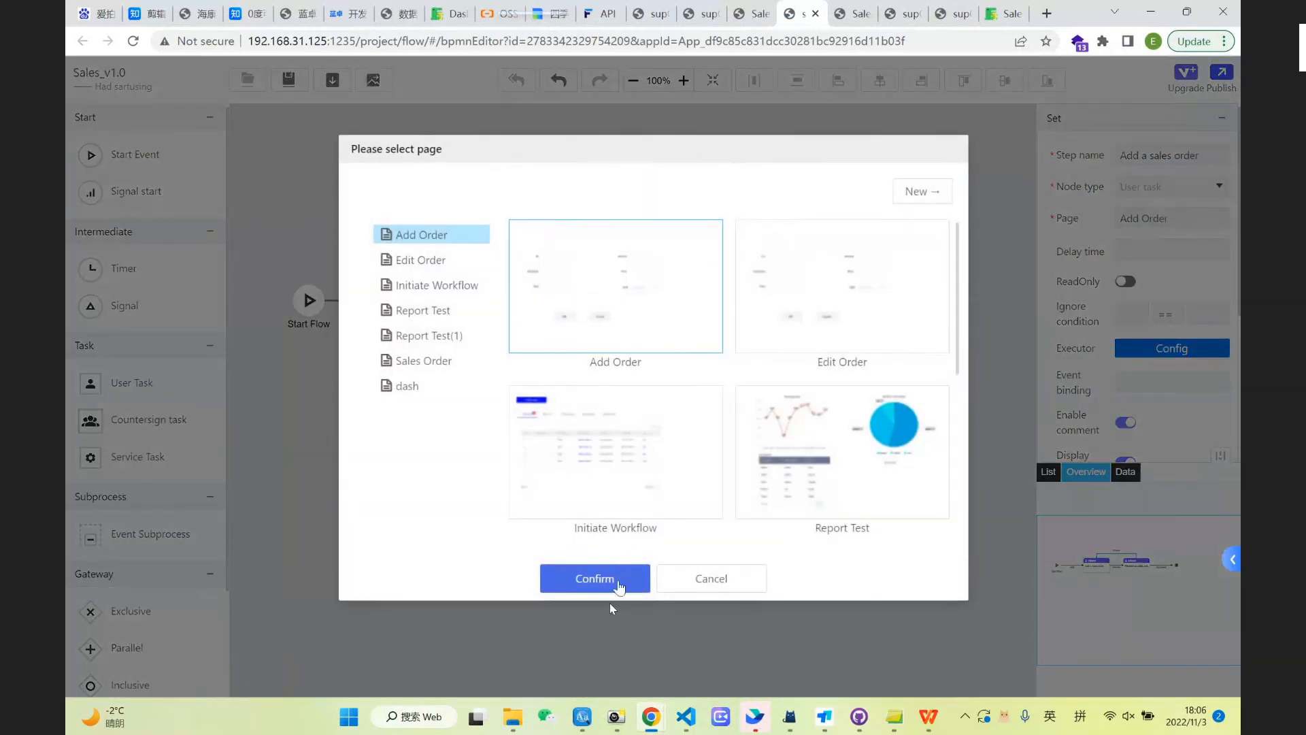
{"action": "left_click", "coordinate": [608, 577]}
- Assign the Add Order page to the node for reviewing the sales order
{"action": "left_click", "coordinate": [652, 306]}
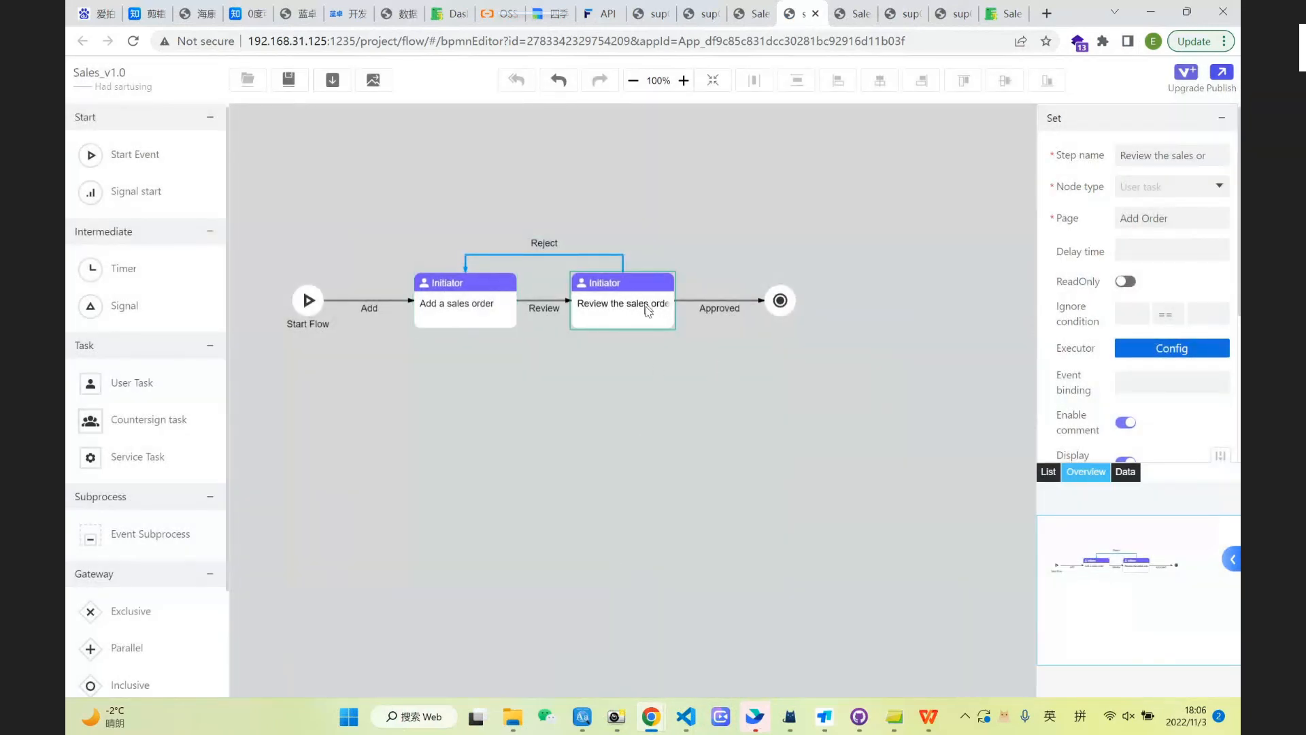
{"action": "left_click", "coordinate": [1170, 219]}
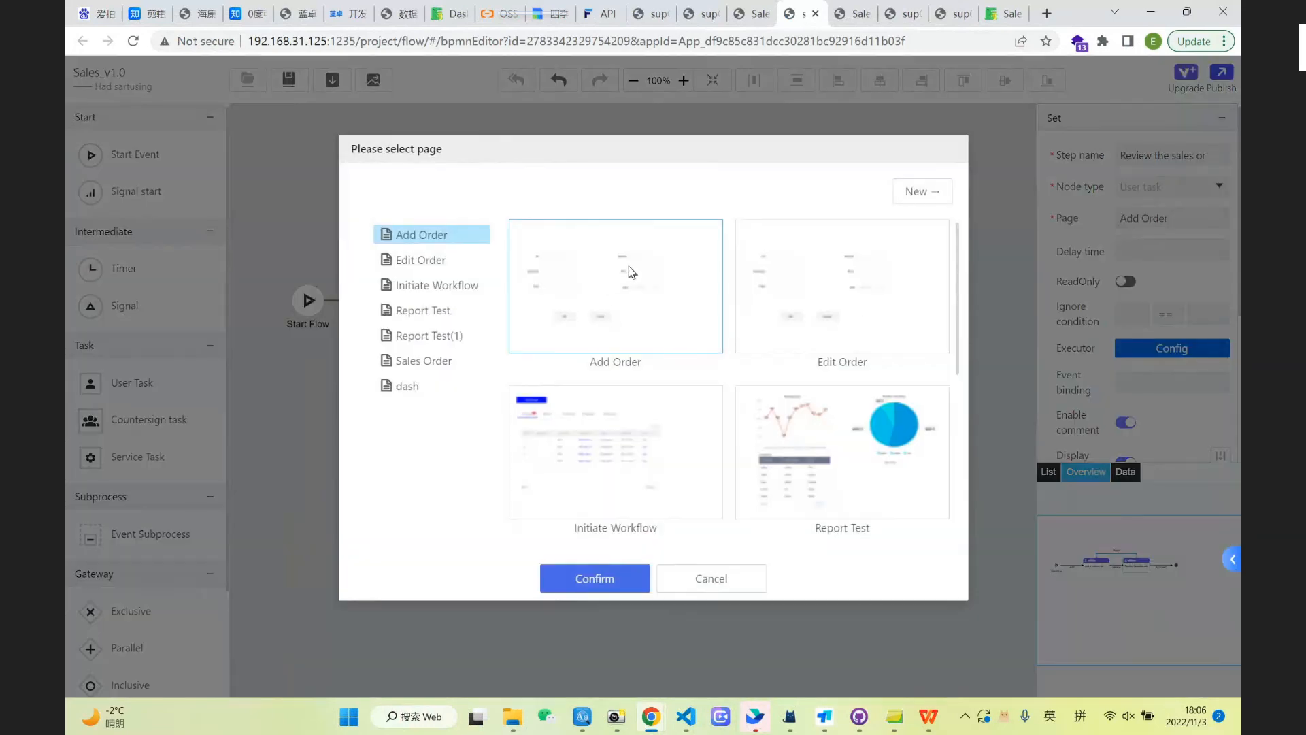
{"action": "left_click", "coordinate": [594, 578]}
- Bind the sales3 service of the Sales Order form template to the review node and publish the workflow
{"action": "scroll", "coordinate": [1179, 293], "scroll_direction": "down", "scroll_amount": 4}
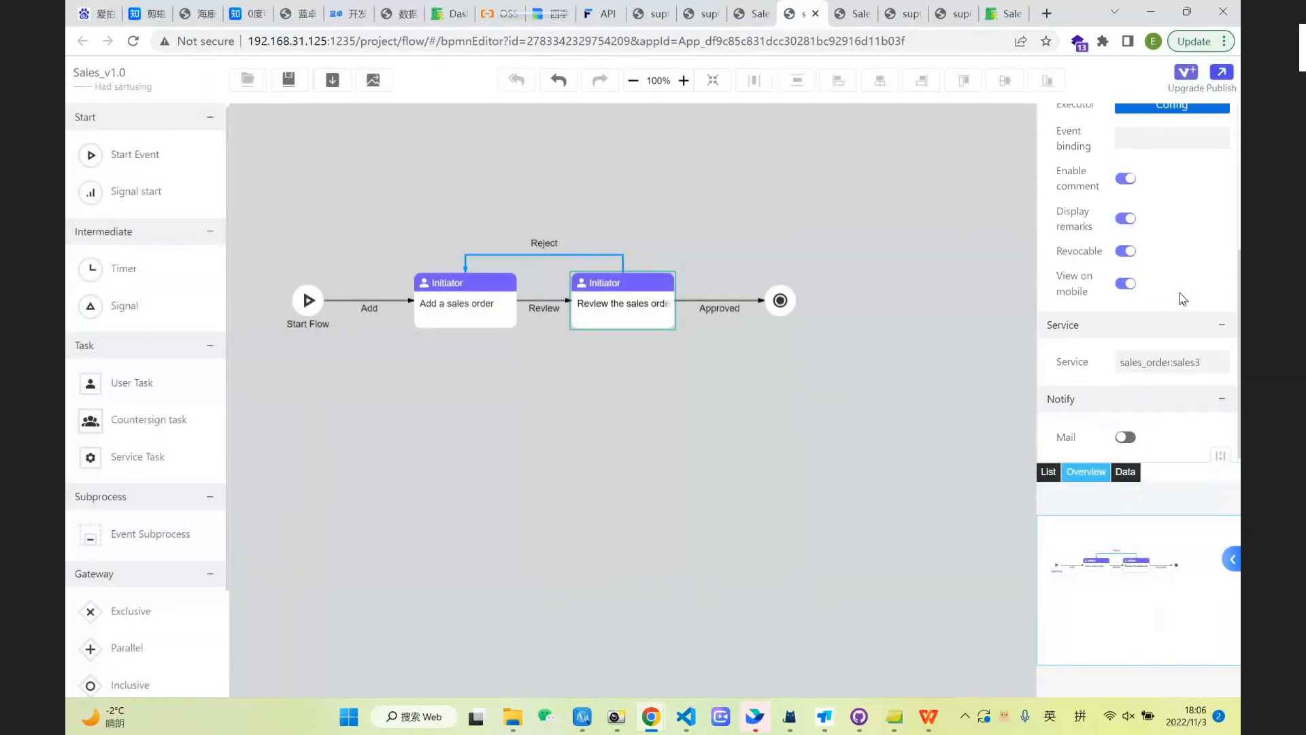
{"action": "left_click", "coordinate": [1153, 362]}
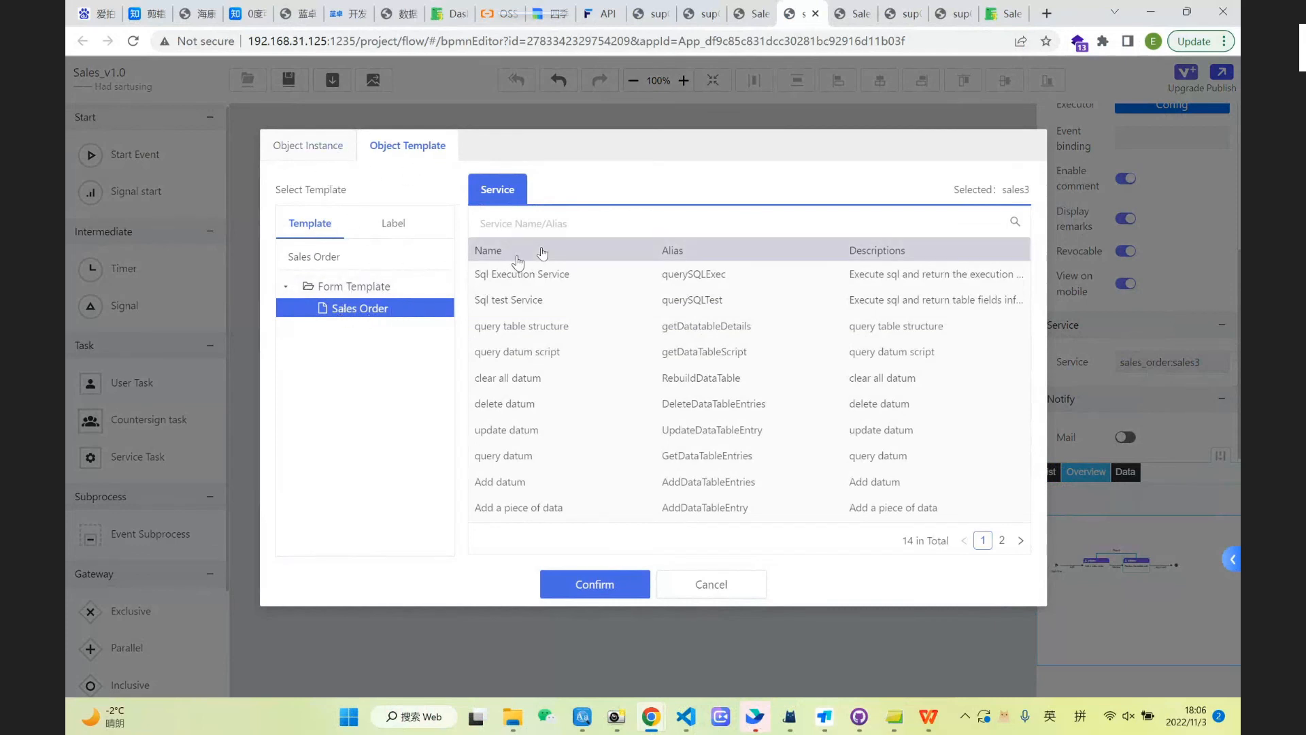
{"action": "left_click", "coordinate": [1001, 540]}
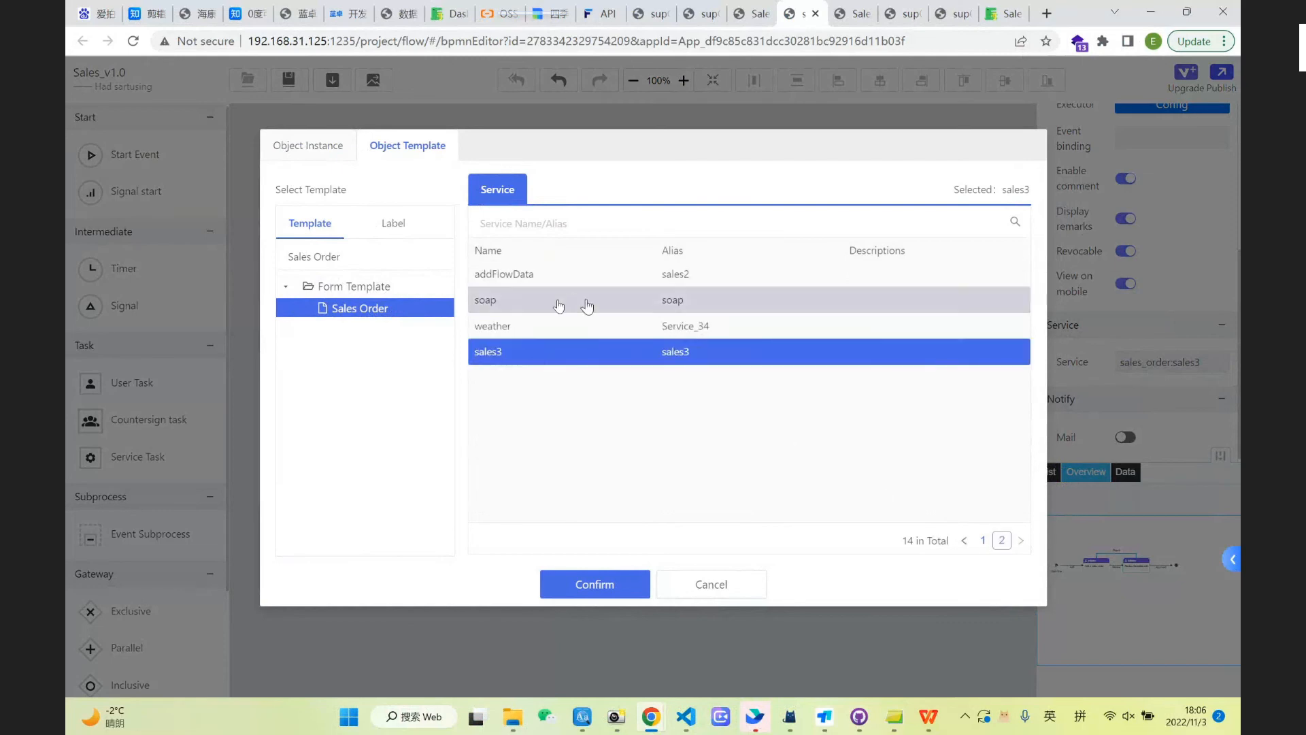
{"action": "left_click", "coordinate": [621, 594]}
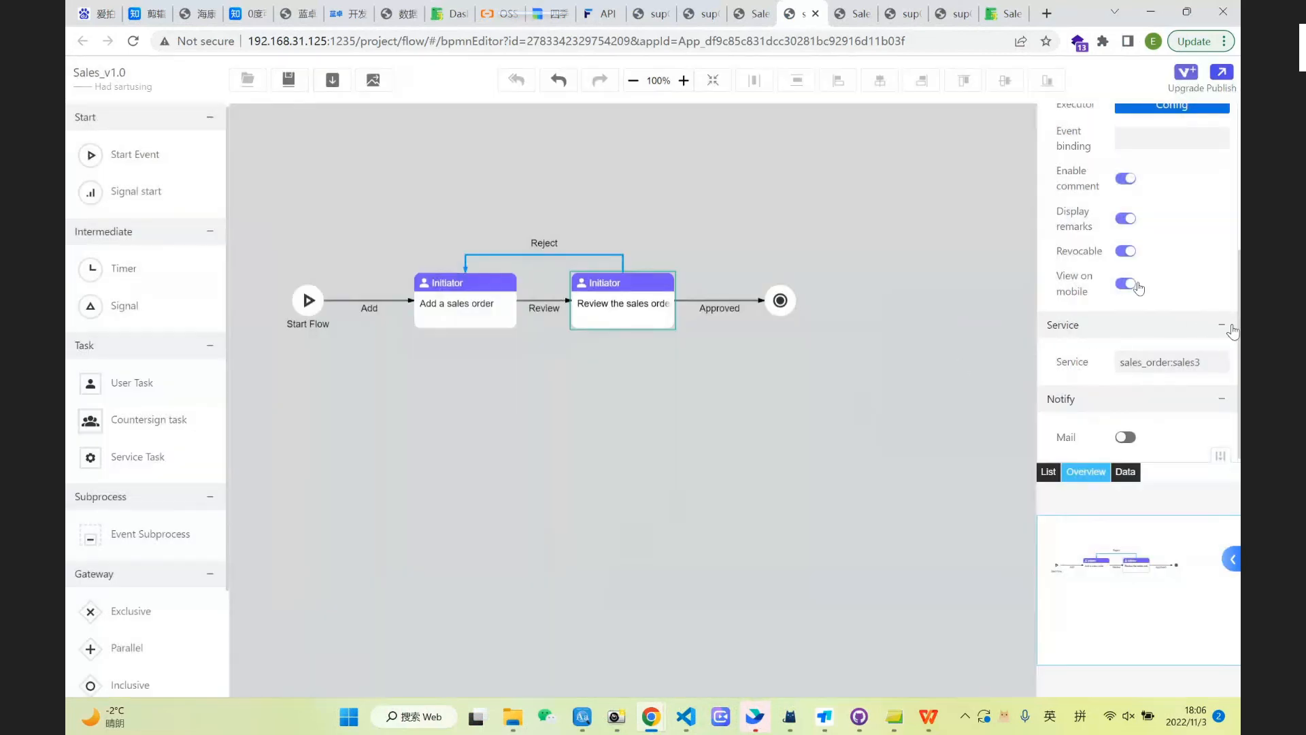
{"action": "left_click", "coordinate": [1221, 73]}
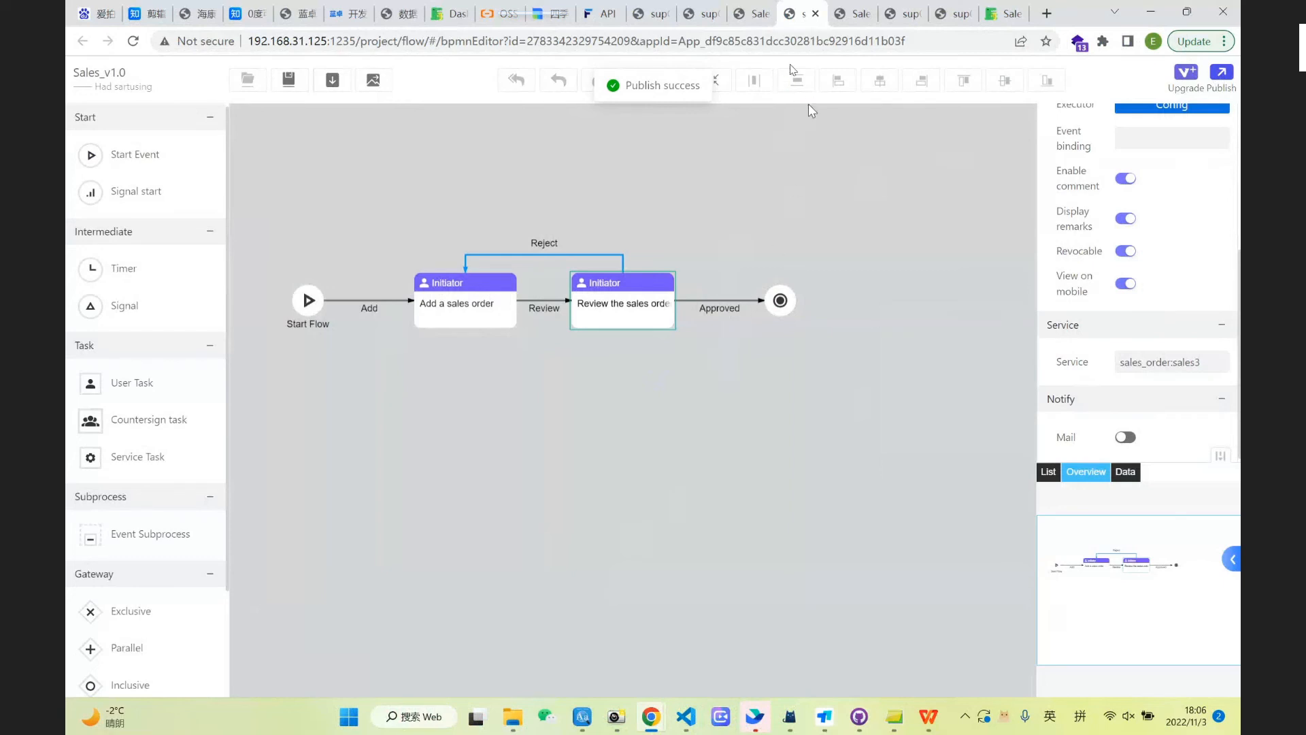
- Return to the Sales Order app's Interface Design and preview the Initiate Workflow page
{"action": "left_click", "coordinate": [762, 16]}
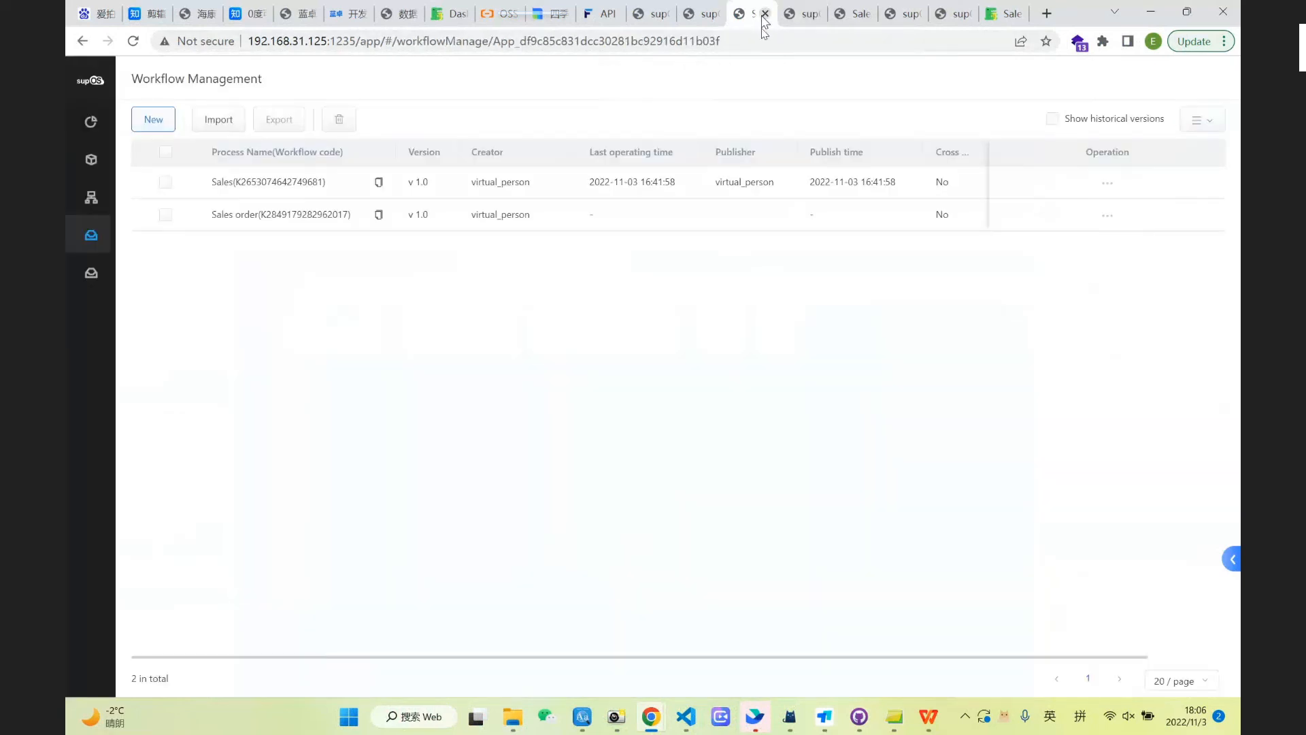
{"action": "left_click", "coordinate": [704, 14]}
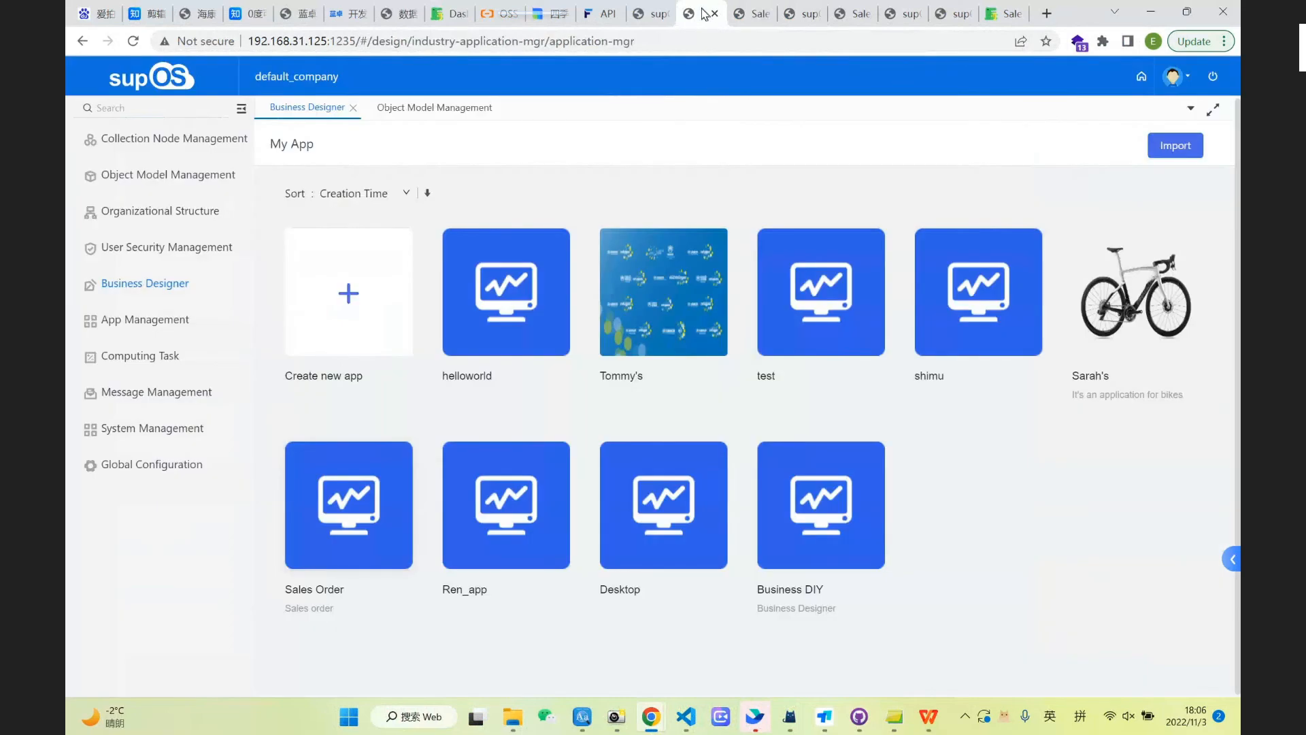
{"action": "left_click", "coordinate": [758, 14]}
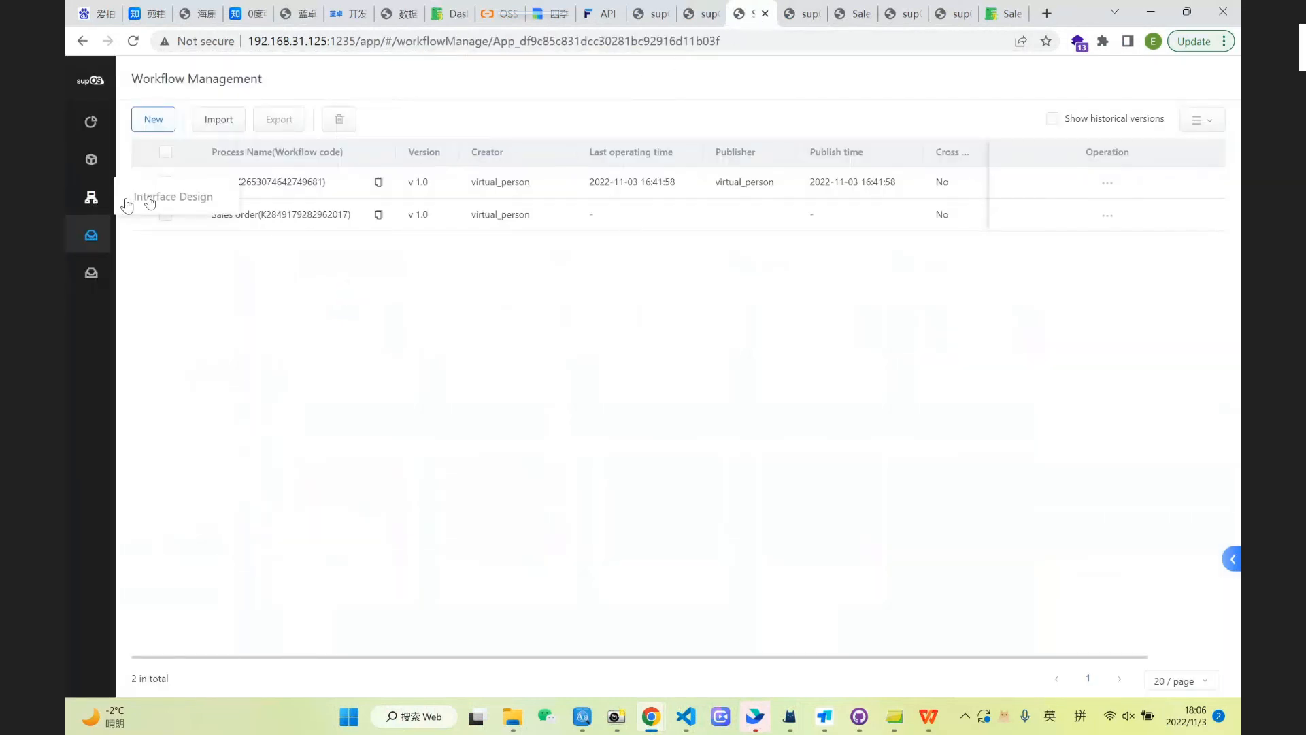
{"action": "left_click", "coordinate": [174, 198]}
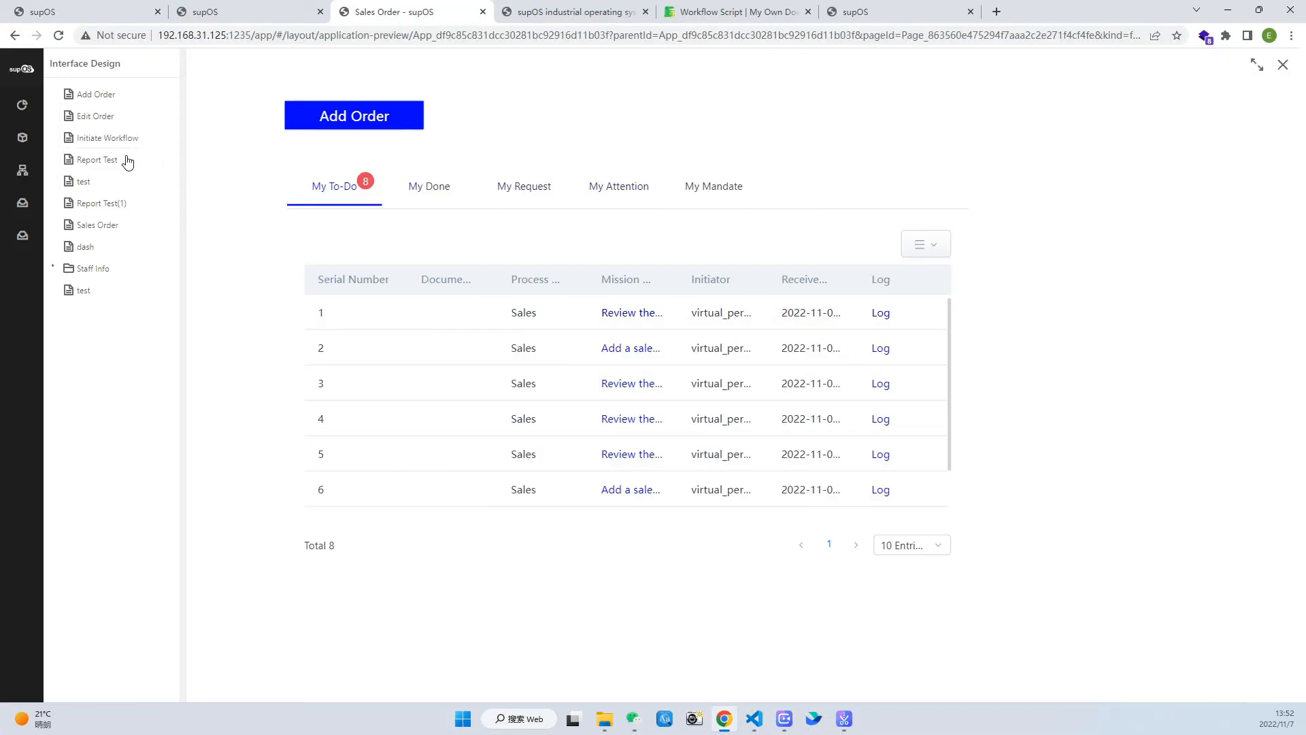
{"action": "left_click", "coordinate": [108, 139]}
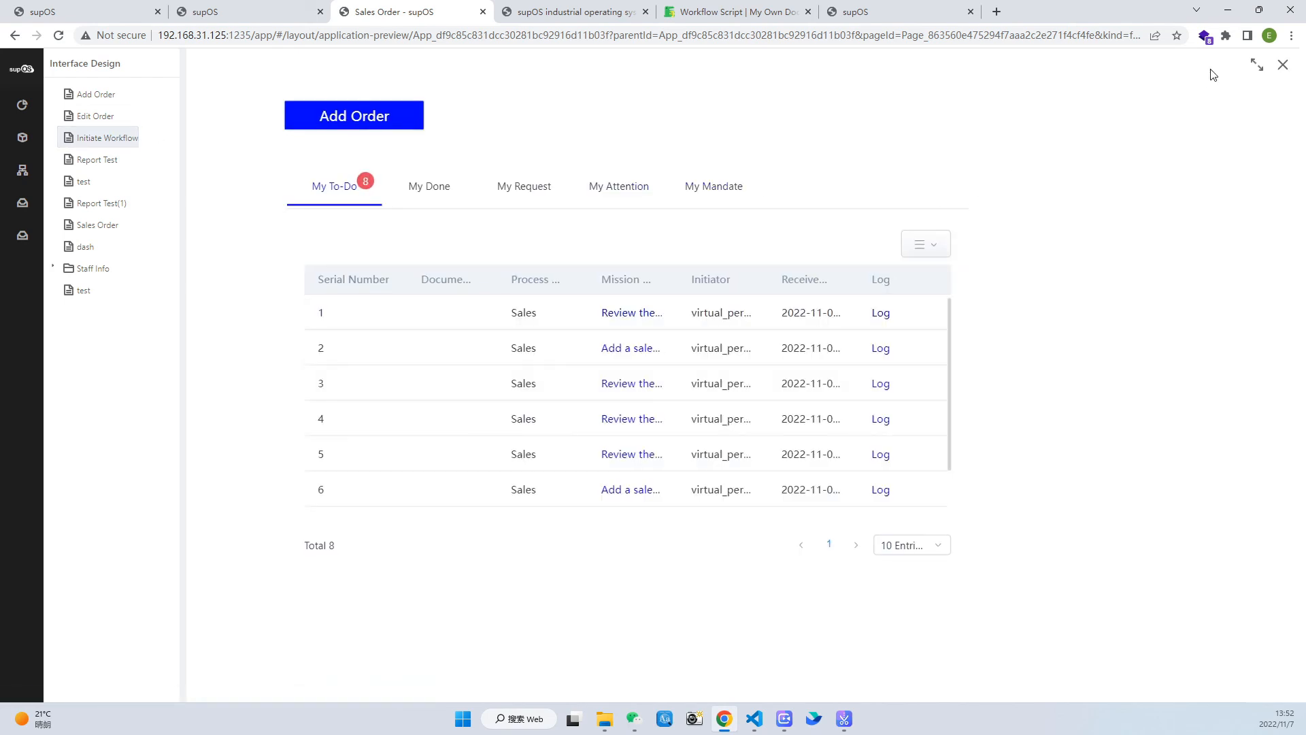
{"action": "left_click", "coordinate": [1282, 66]}
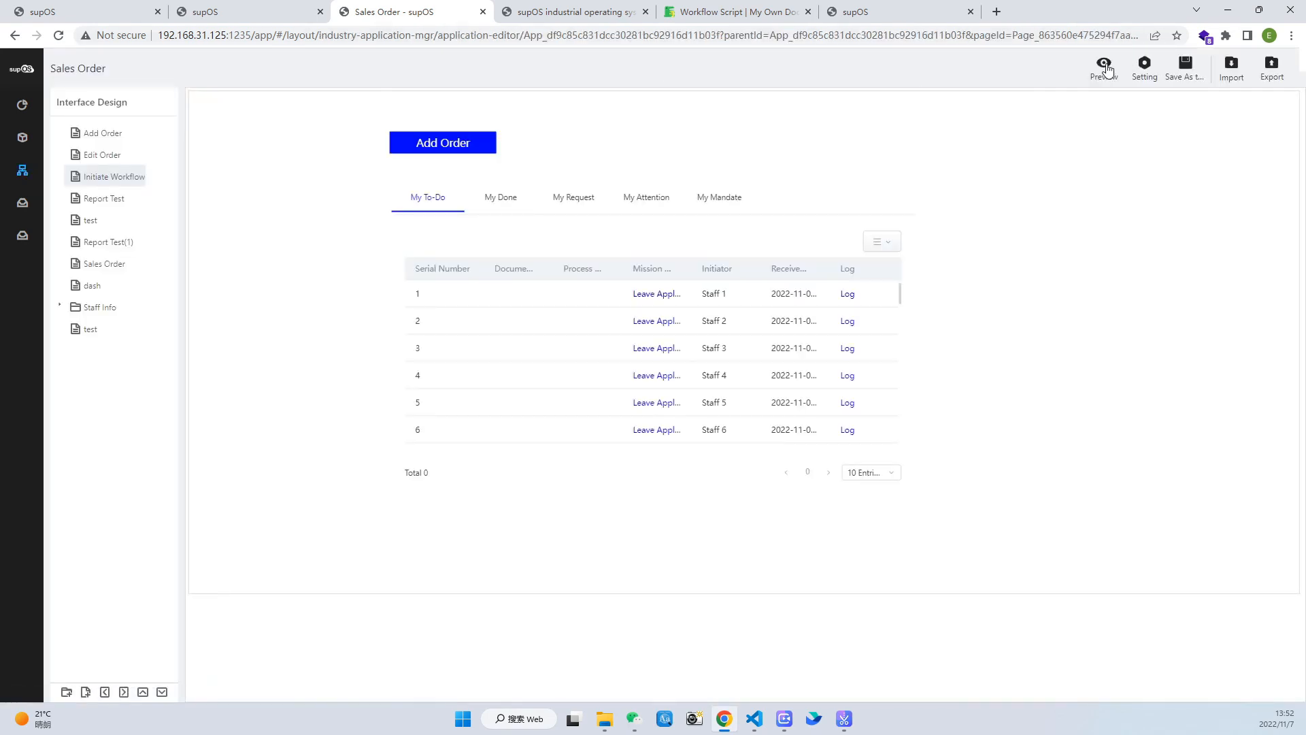
{"action": "left_click", "coordinate": [1107, 68]}
- Submit a new order with an ID, the salesman's name, the date 2022-11-07 and an amount of 899
{"action": "left_click", "coordinate": [358, 124]}
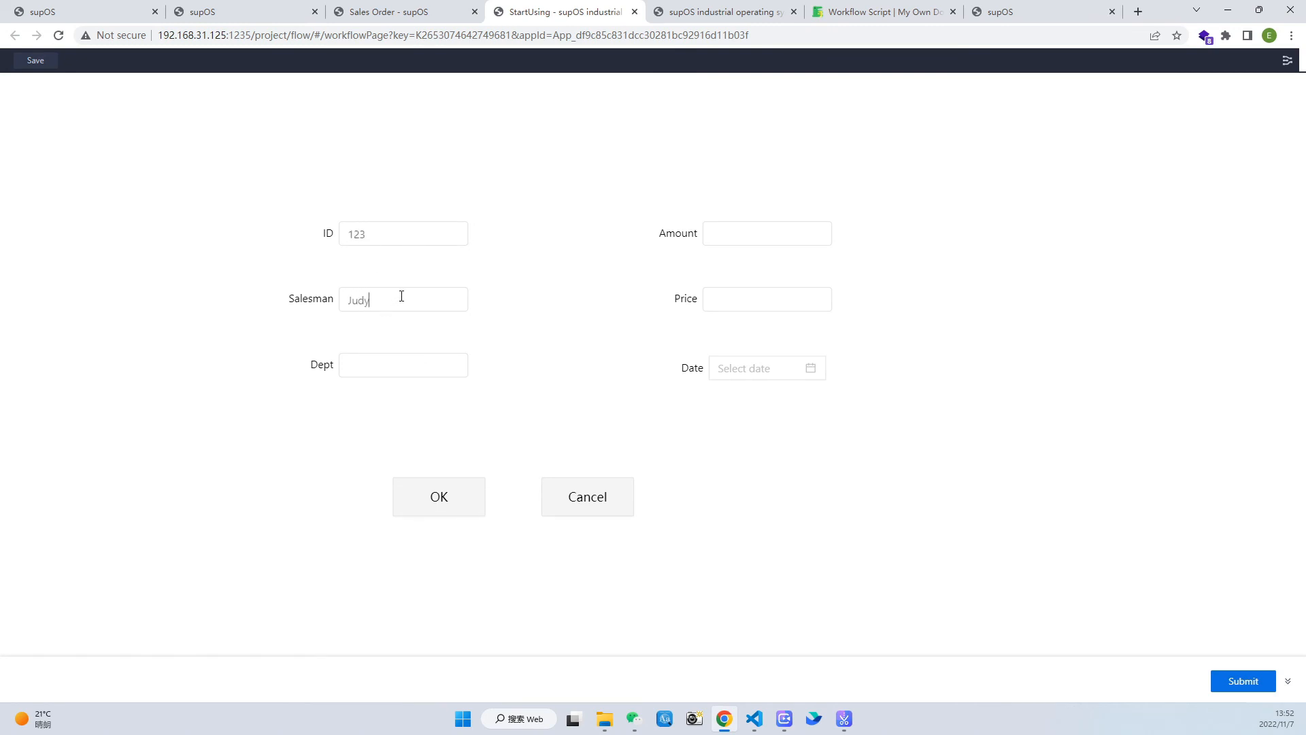
{"action": "left_click", "coordinate": [801, 368]}
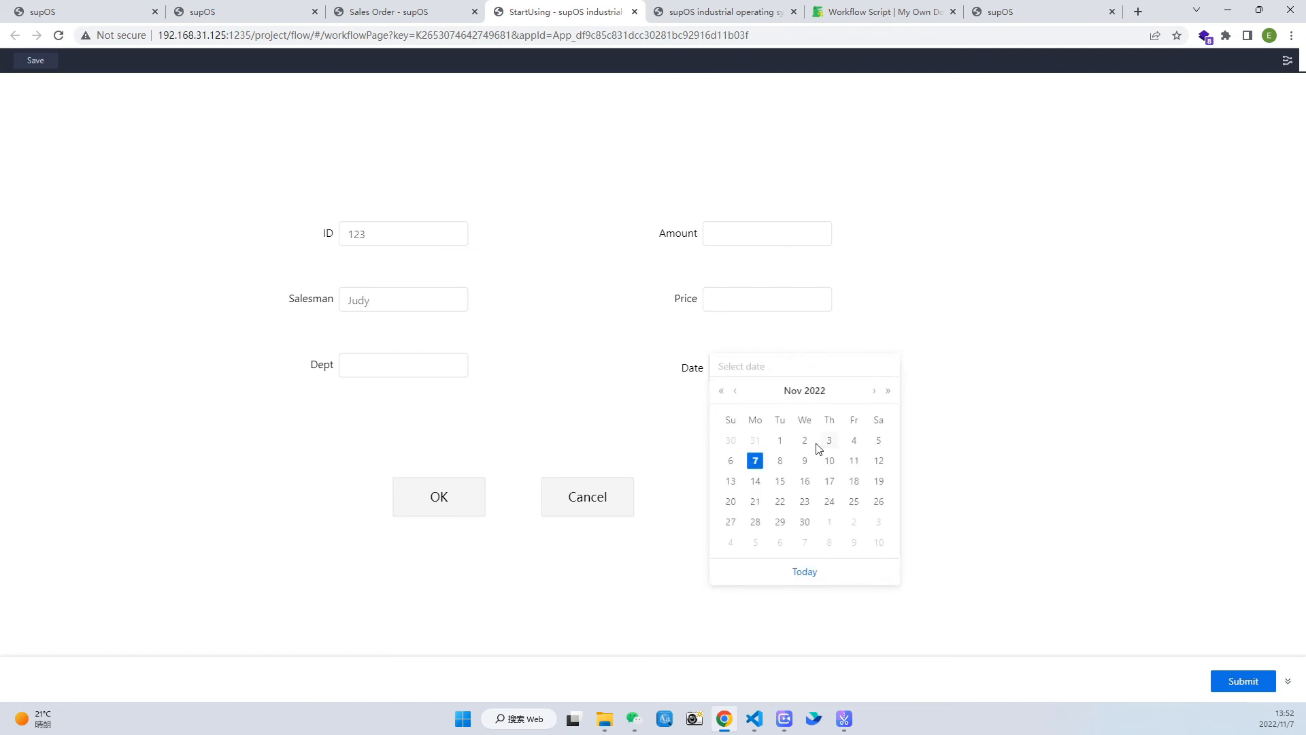
{"action": "left_click", "coordinate": [759, 465]}
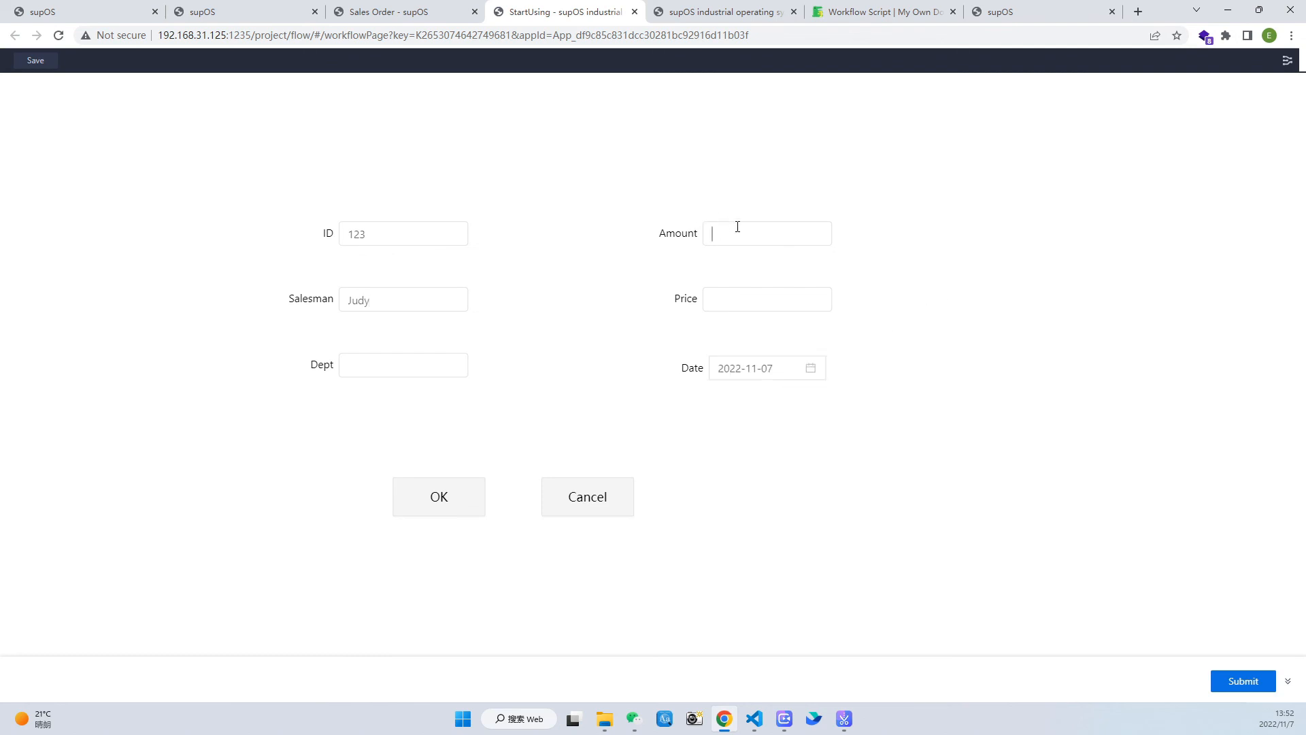
{"action": "type", "text": "899"}
{"action": "left_click", "coordinate": [1254, 682]}
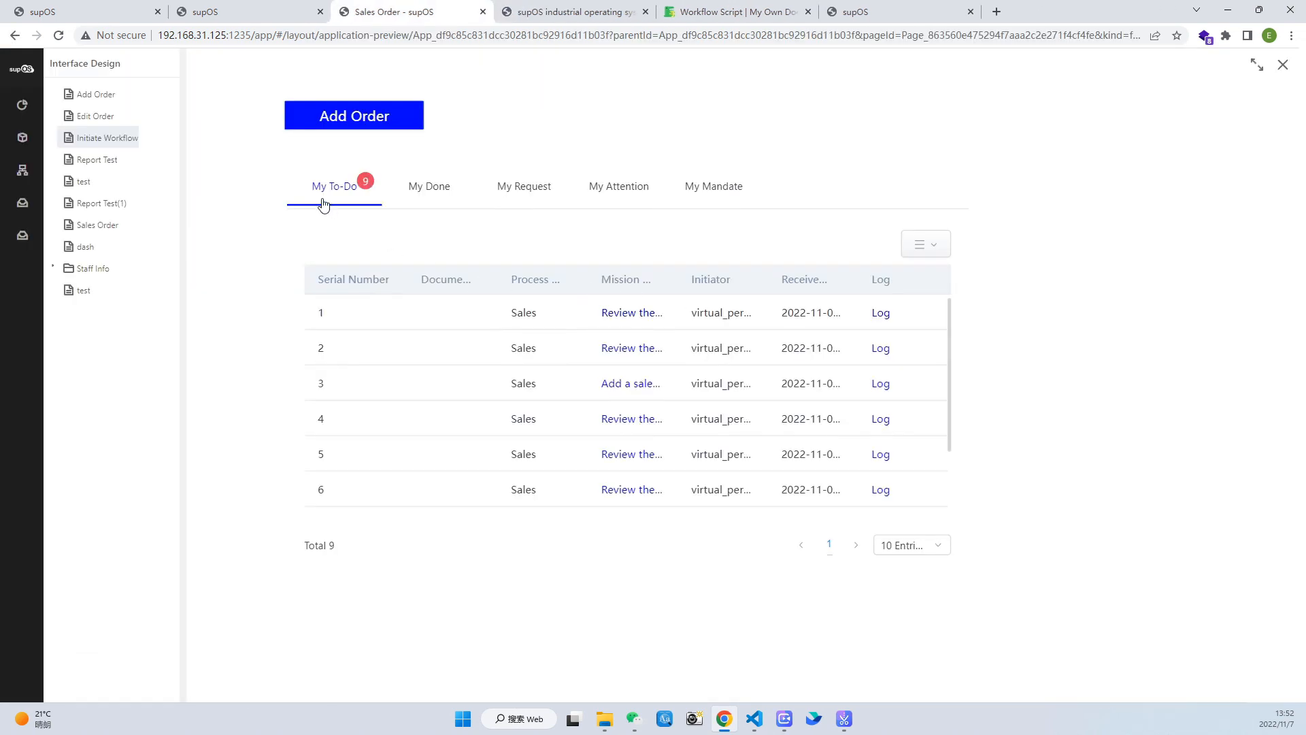
- Open the newest sales order review task in My To-Do and submit it with the result Reject
{"action": "left_click", "coordinate": [630, 315]}
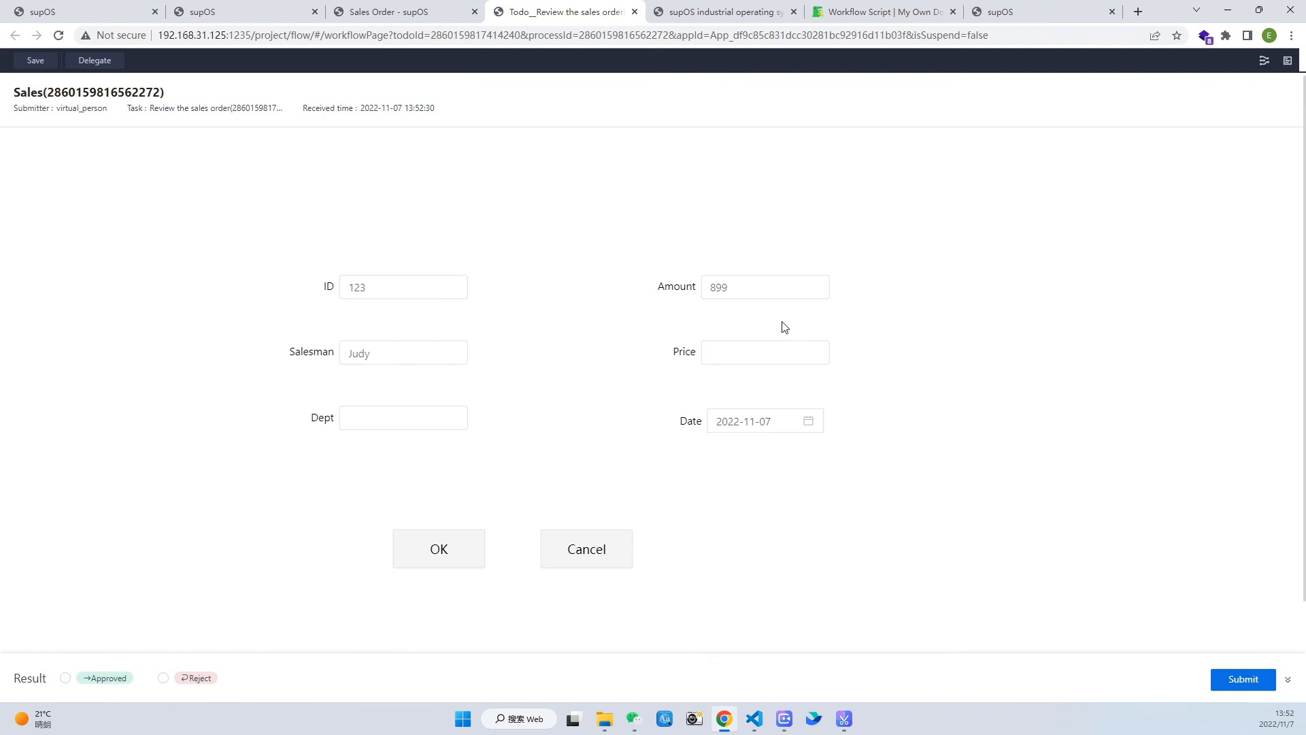
{"action": "left_click", "coordinate": [164, 679]}
{"action": "left_click", "coordinate": [1252, 682]}
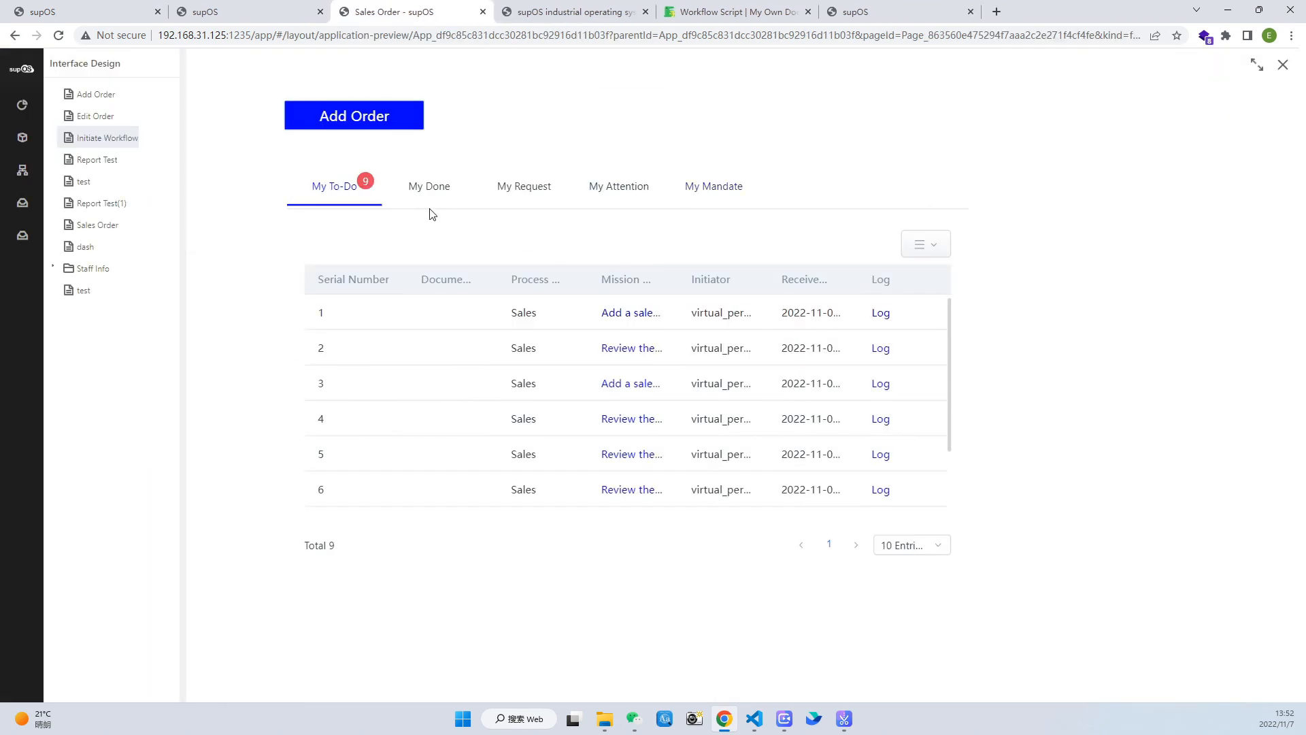
- Reload the Sales Order form template's object instances to check for the rejected order, and return to the Initiate Workflow preview
{"action": "left_click", "coordinate": [877, 13]}
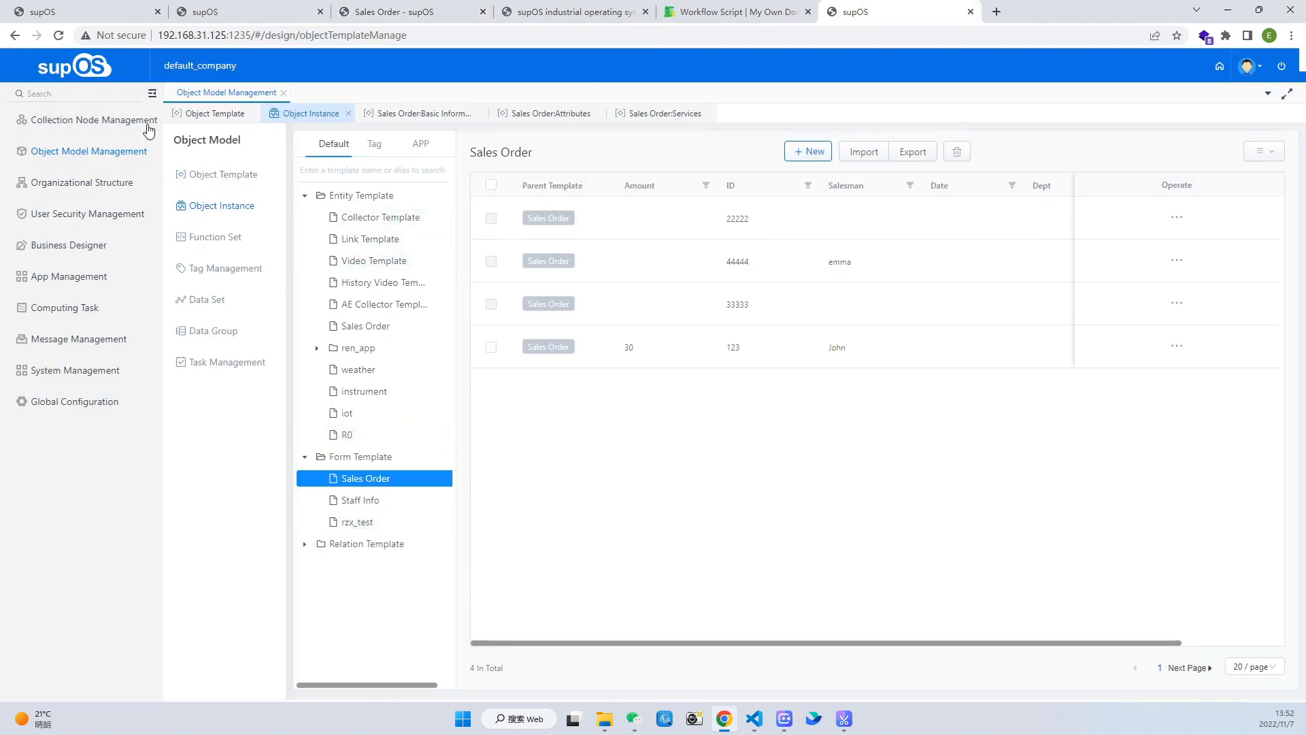
{"action": "left_click", "coordinate": [428, 500]}
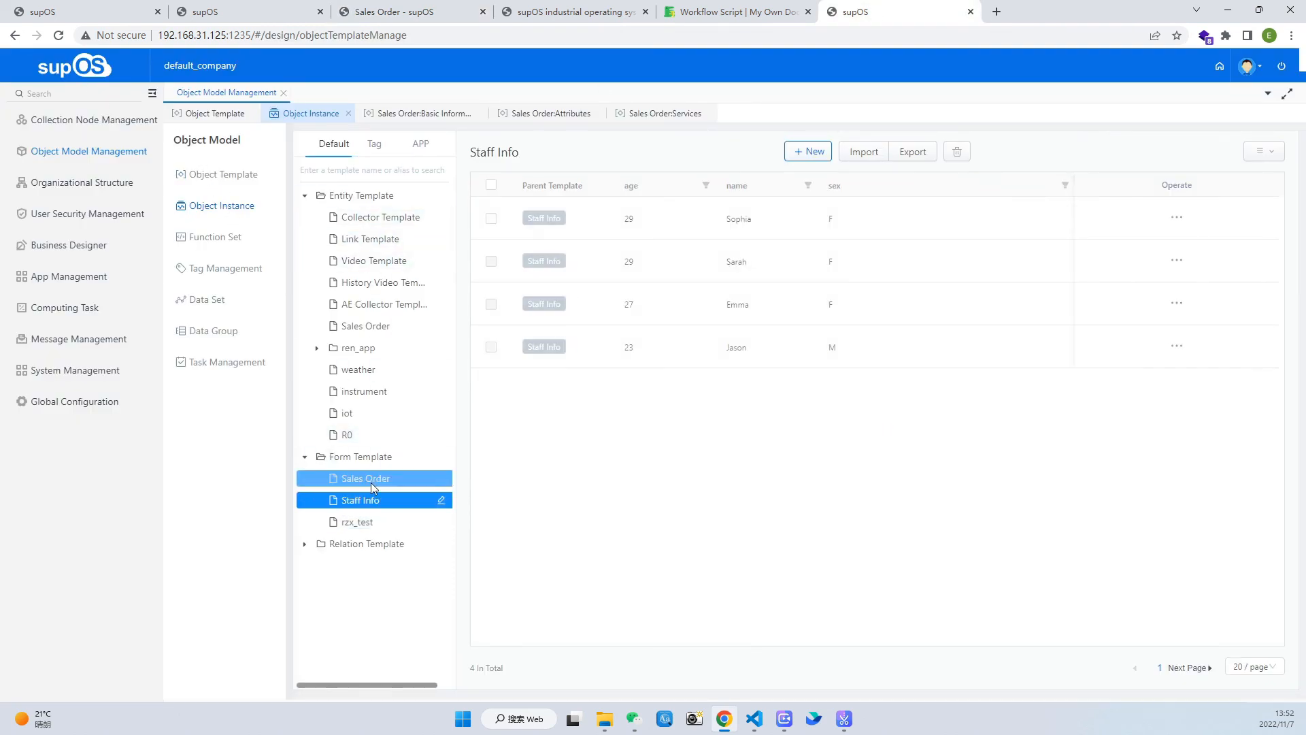
{"action": "left_click", "coordinate": [374, 481]}
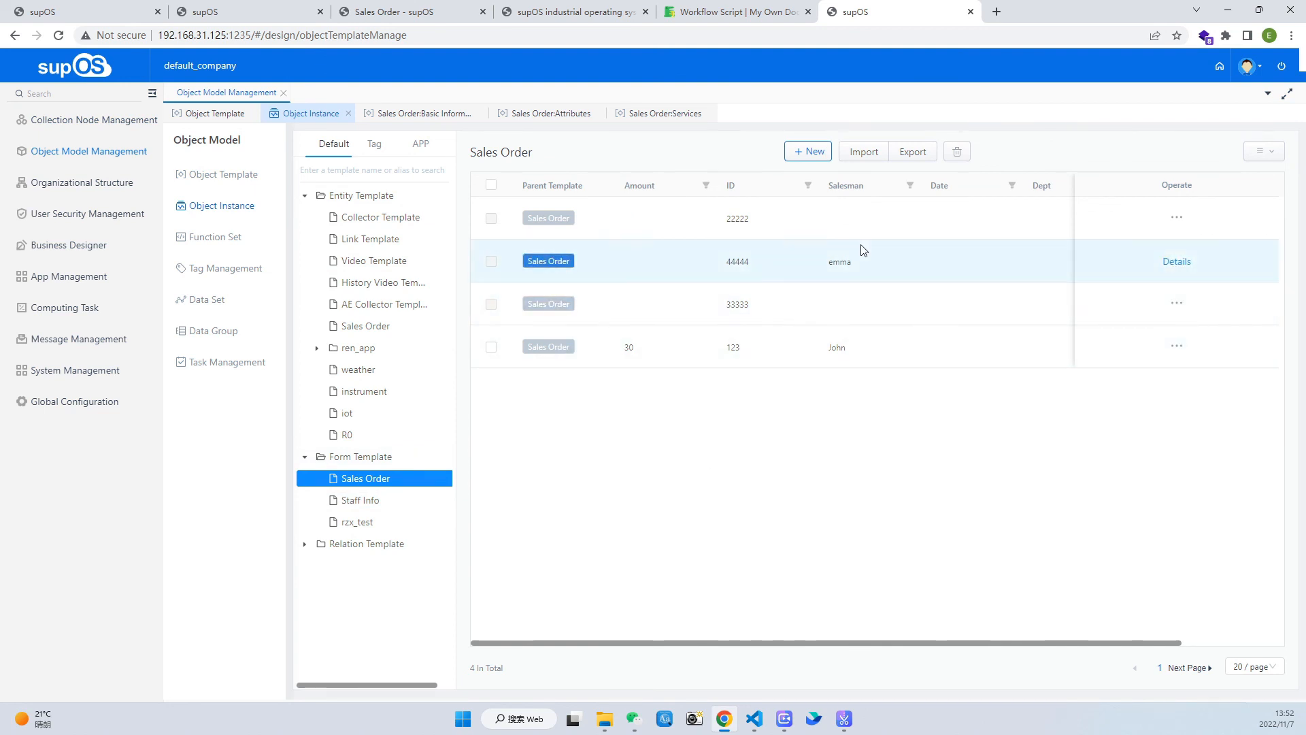
{"action": "left_click", "coordinate": [600, 19]}
{"action": "left_click", "coordinate": [439, 15]}
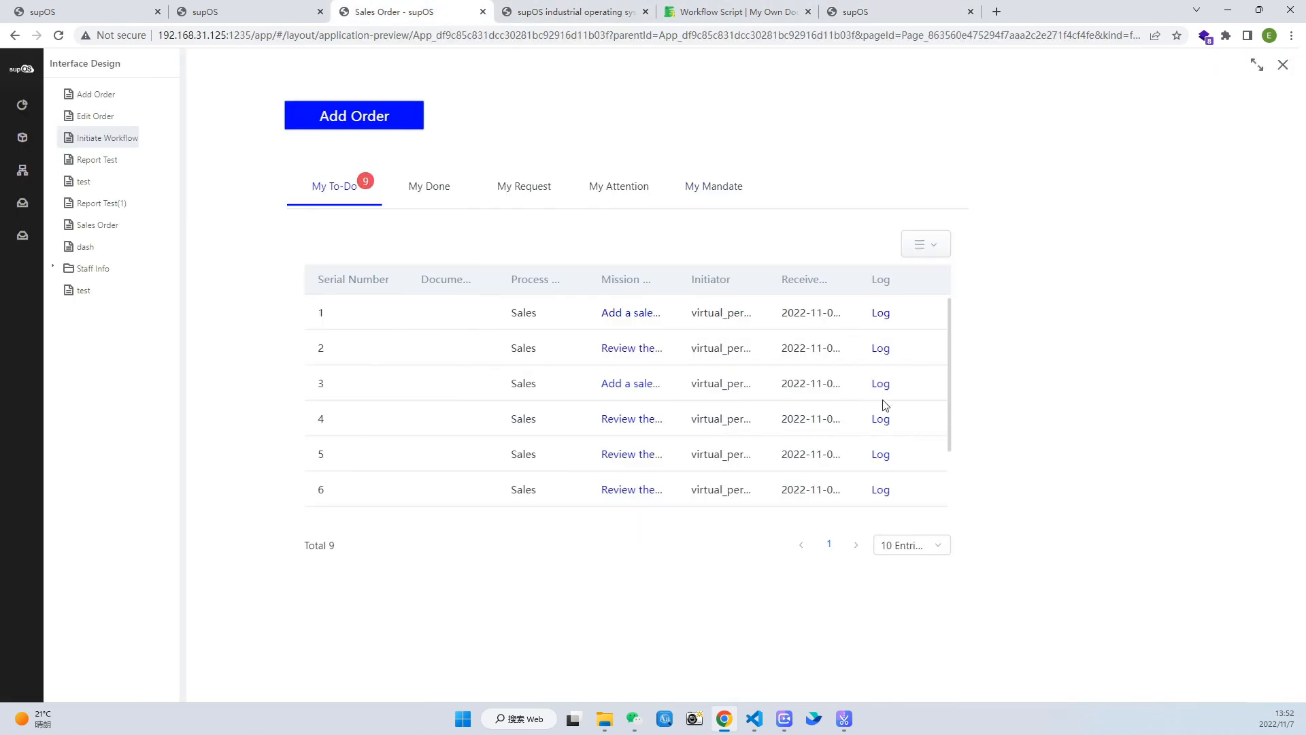
- Resubmit the rejected order with its amount set to 892, and submit its new review task as Approved
{"action": "left_click", "coordinate": [625, 318]}
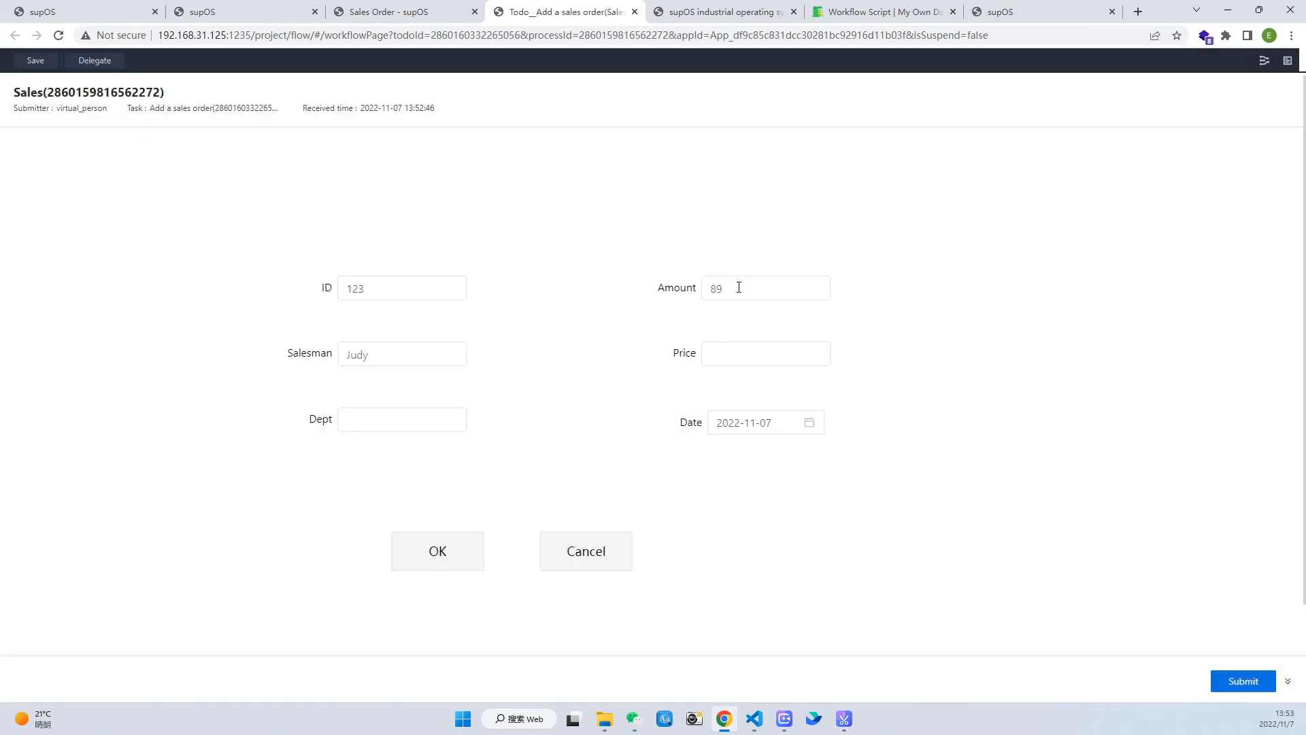
{"action": "left_click", "coordinate": [1233, 683]}
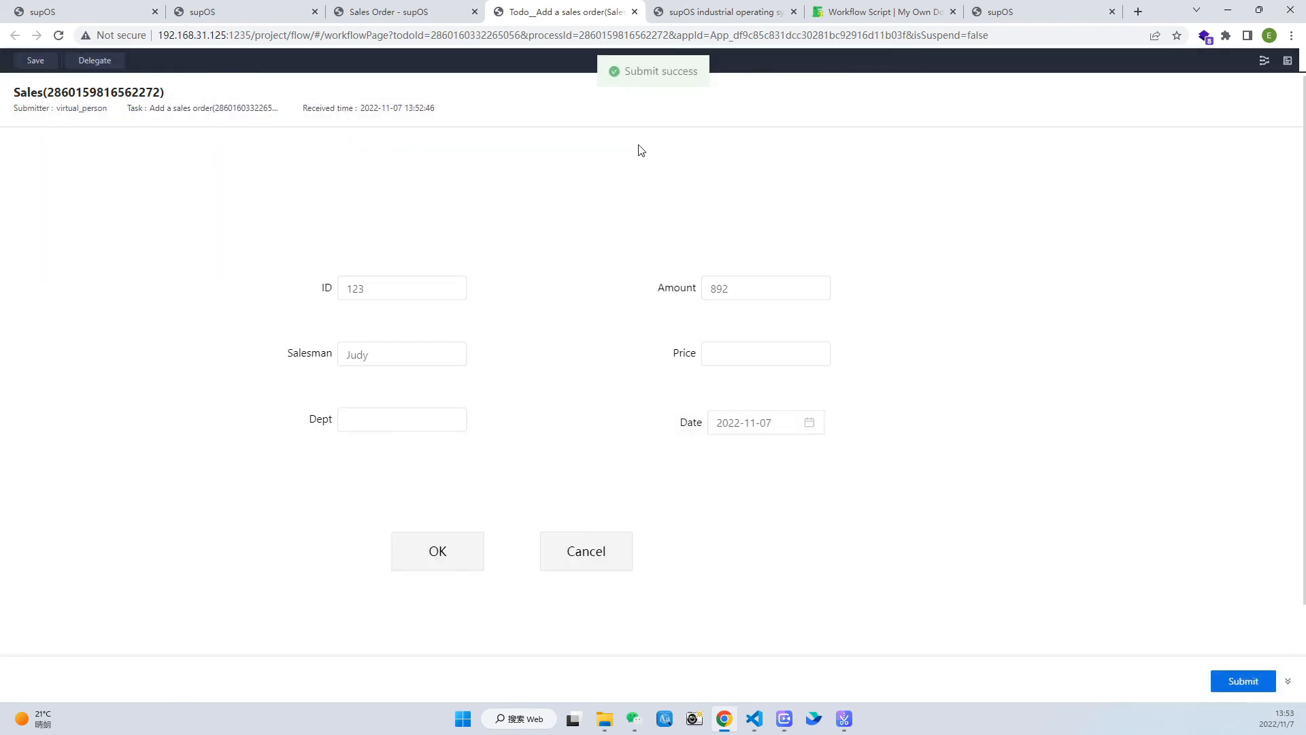
{"action": "left_click", "coordinate": [625, 314]}
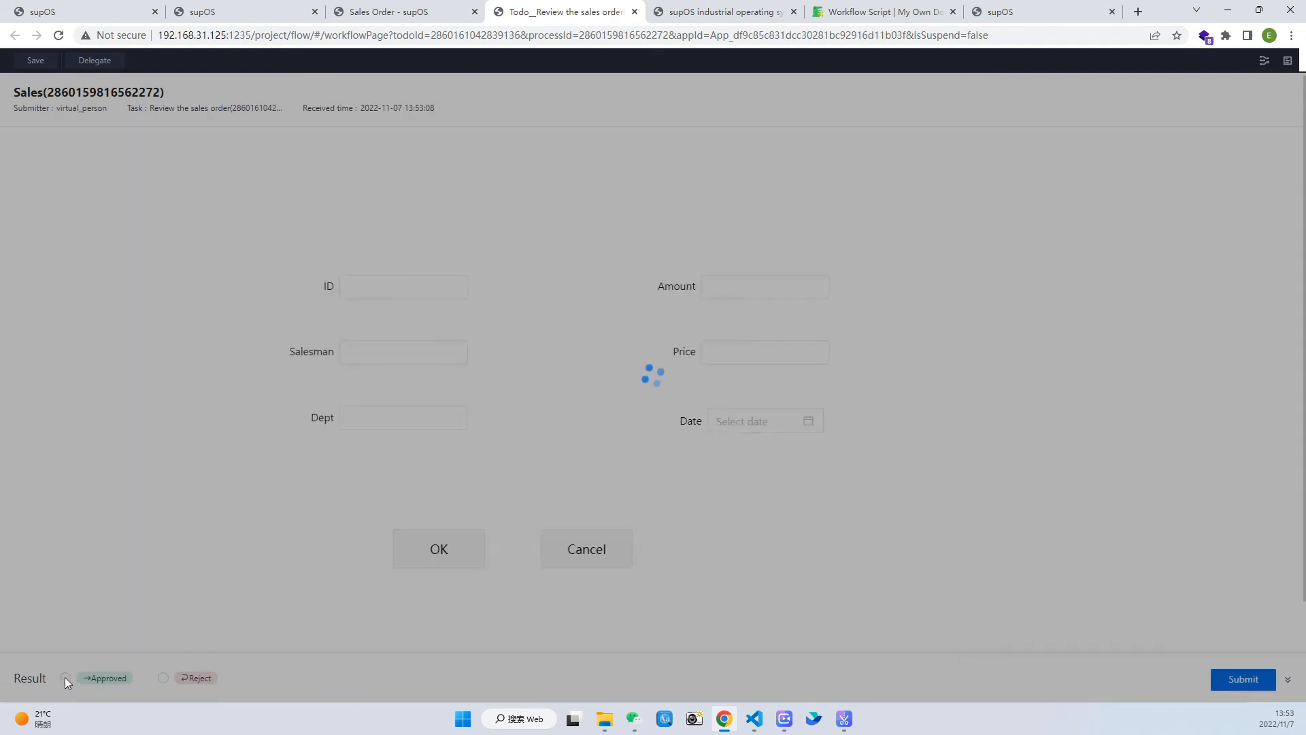
{"action": "left_click", "coordinate": [65, 679]}
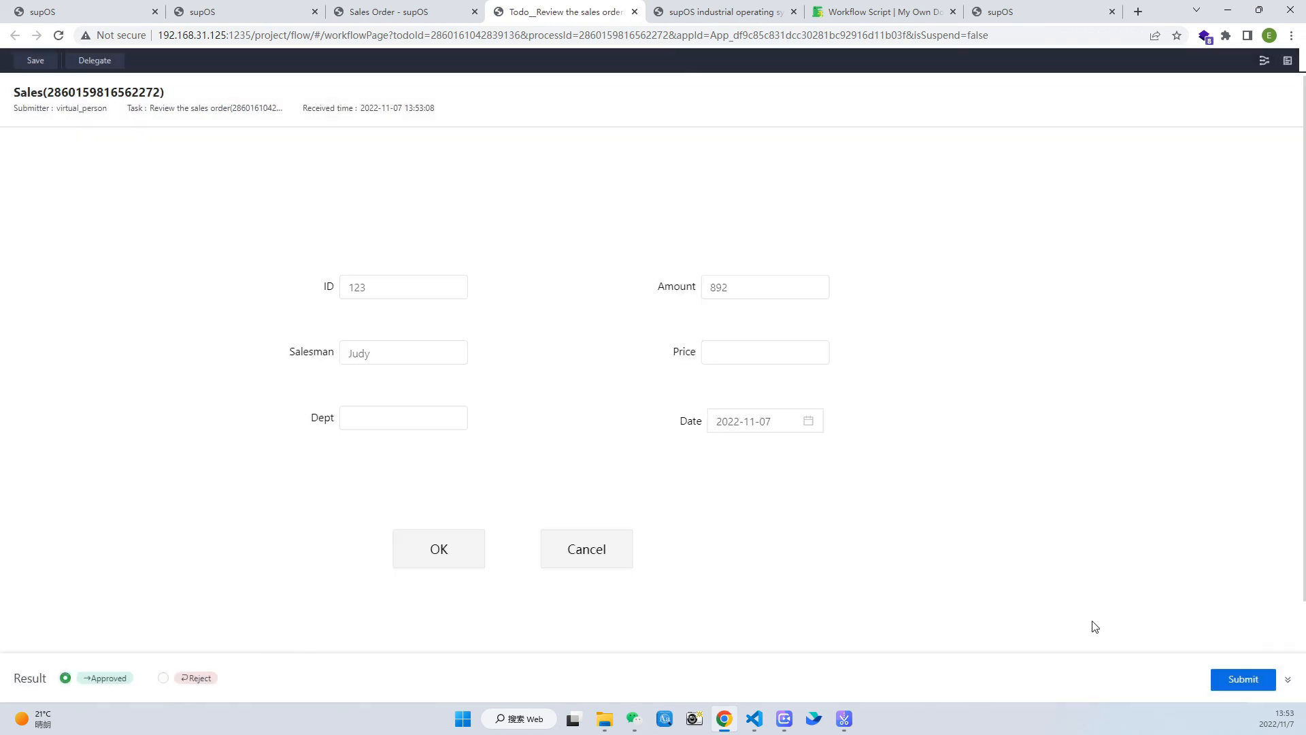
{"action": "left_click", "coordinate": [1244, 679]}
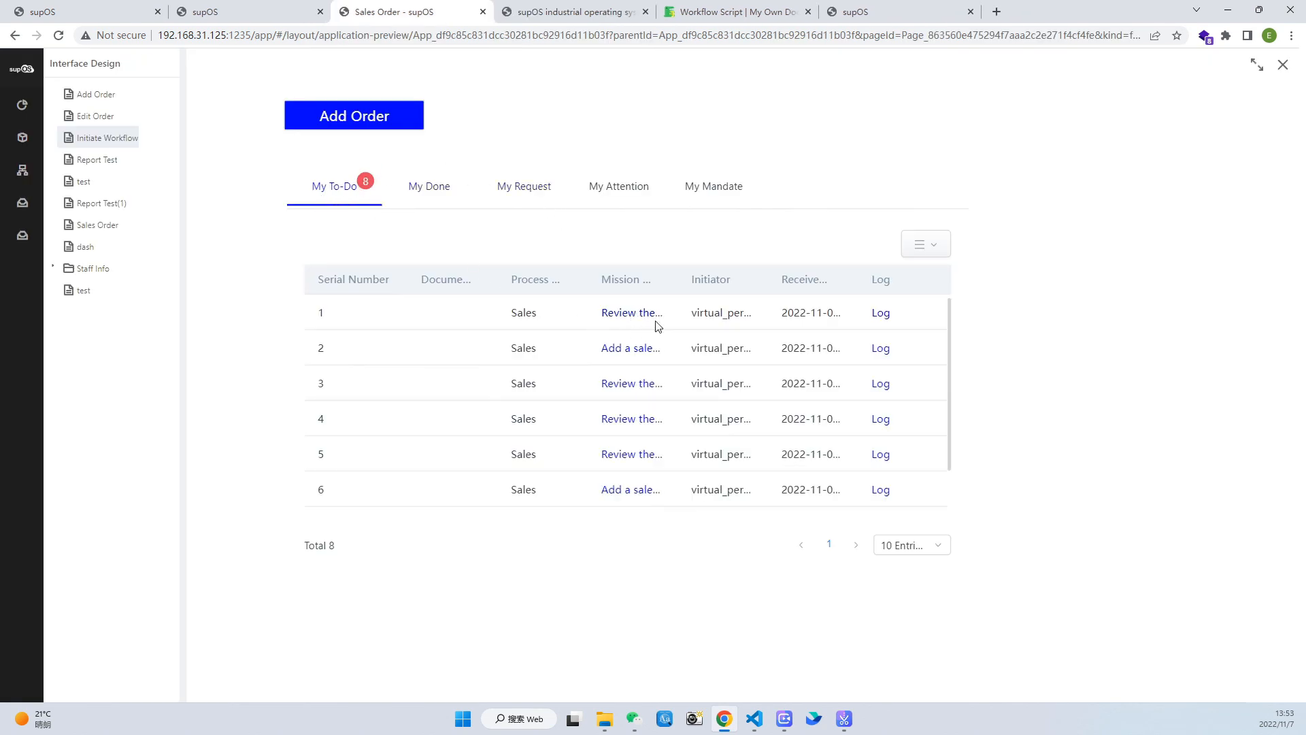
- Reload the Sales Order object instances, examine the approved order's record, and return to the workflow preview
{"action": "left_click", "coordinate": [857, 13]}
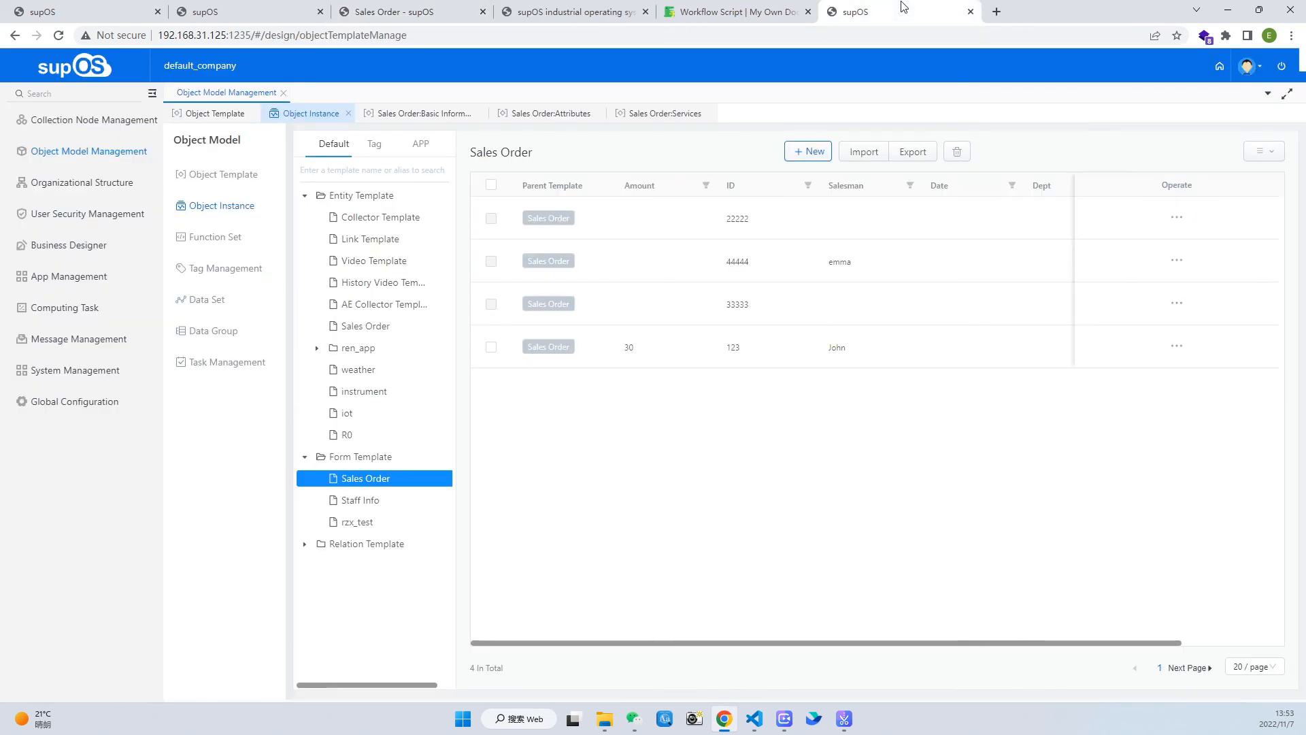
{"action": "left_click", "coordinate": [355, 501]}
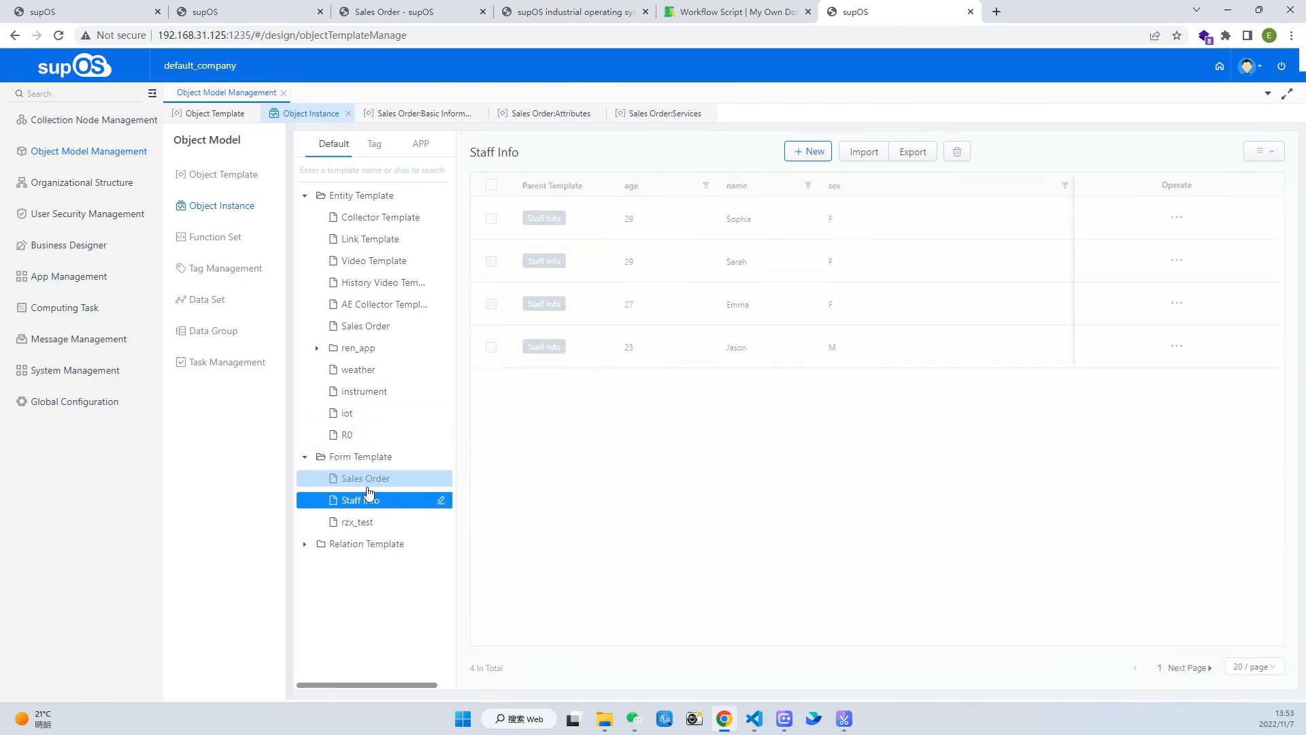
{"action": "left_click", "coordinate": [369, 480]}
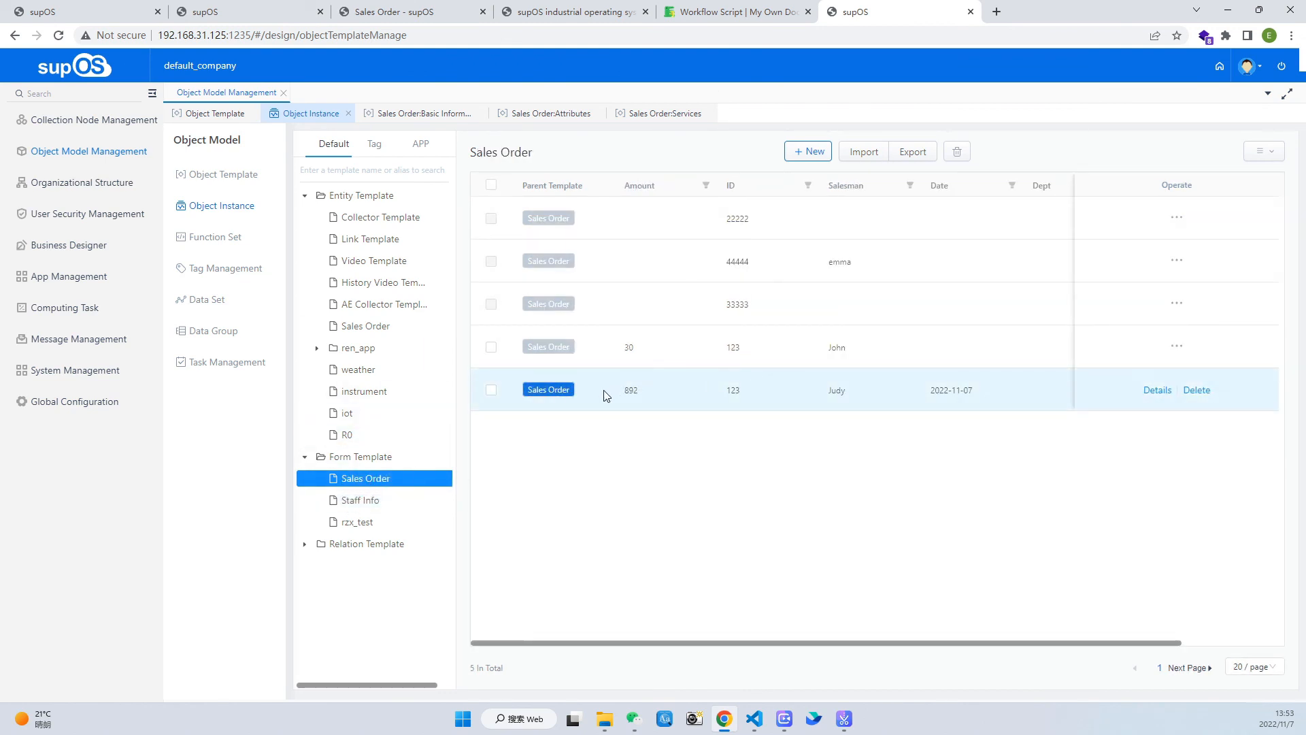
{"action": "left_click_drag", "start_coordinate": [627, 394], "coordinate": [1000, 413]}
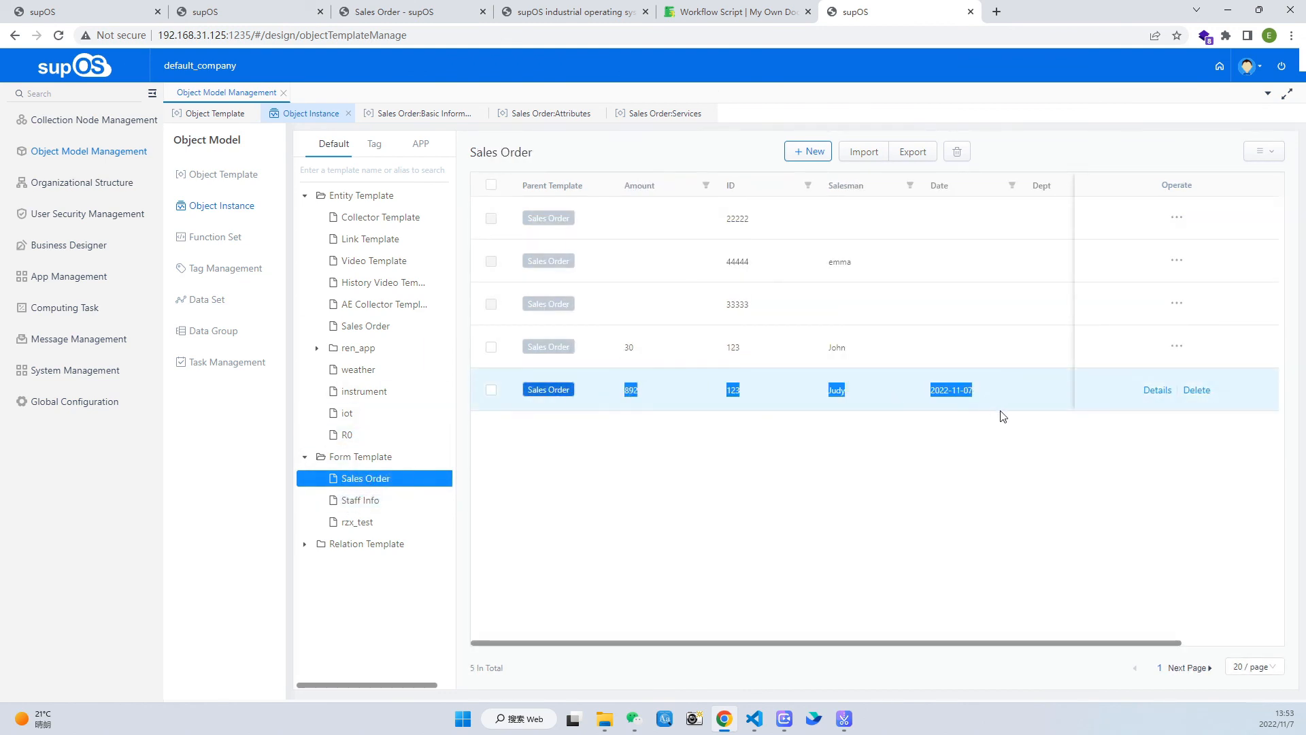
{"action": "left_click", "coordinate": [586, 11]}
{"action": "left_click", "coordinate": [408, 11]}
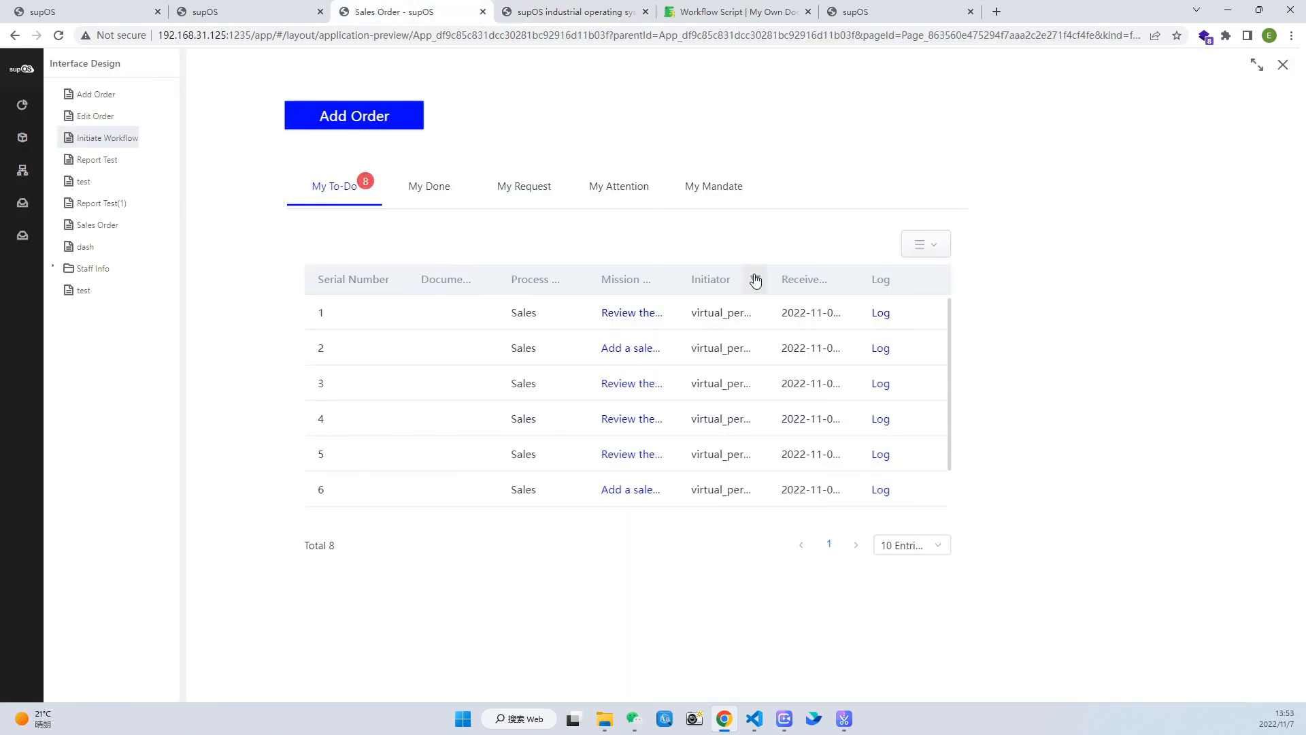